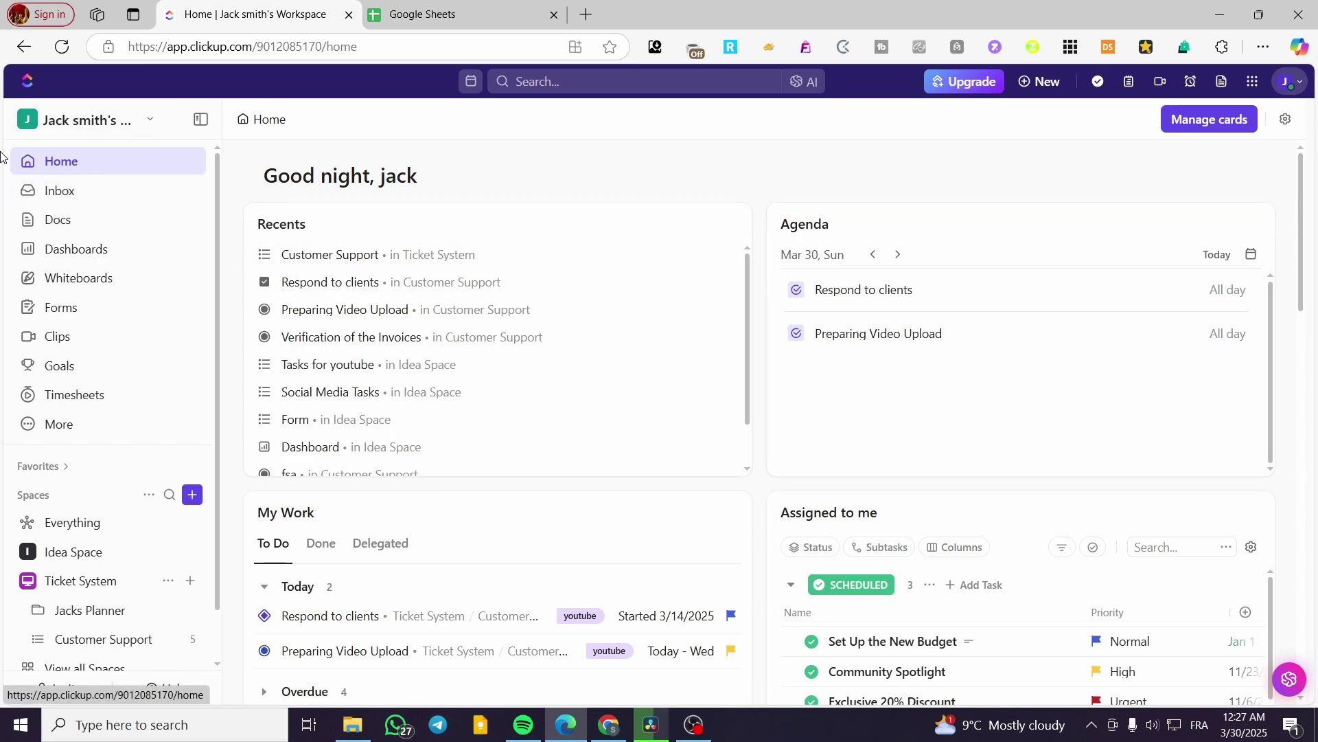
- Open ClickUp's Docs home, which lists the existing Project Notes doc
left_click(62, 231)
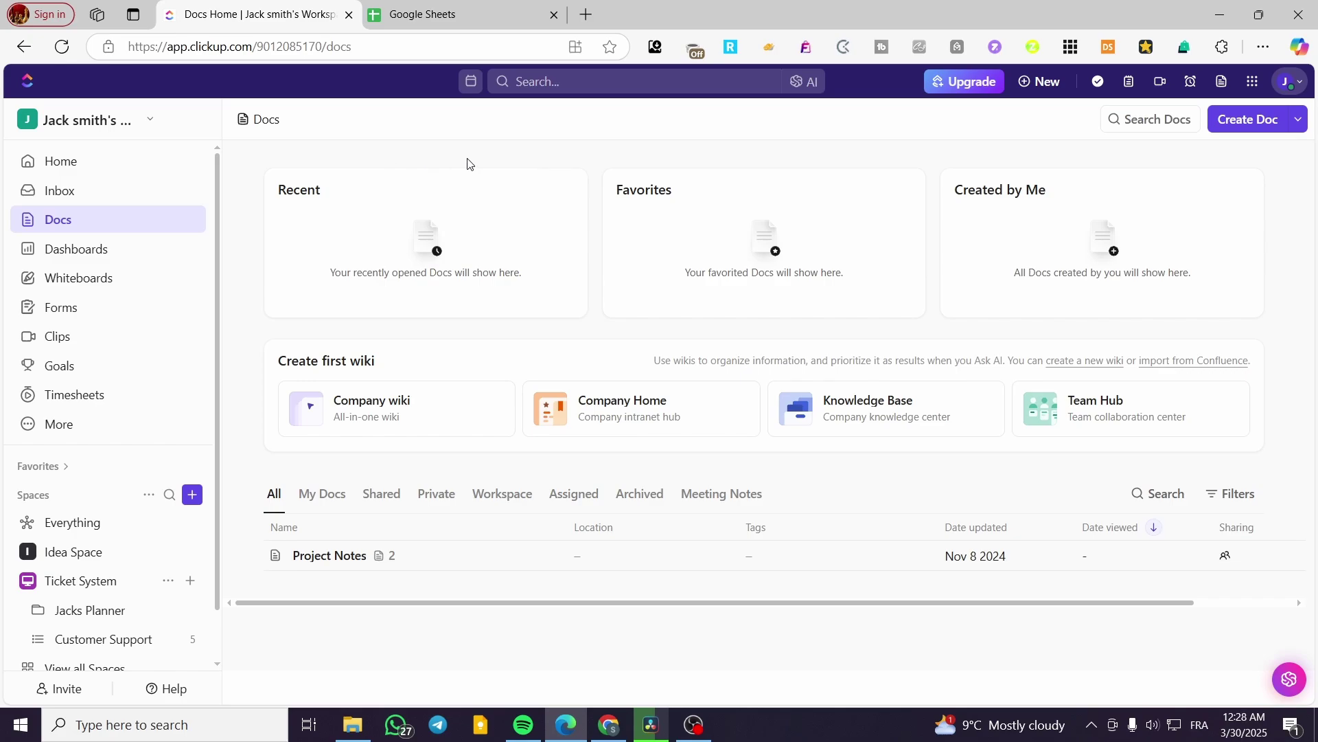
left_click(473, 8)
- Return to ClickUp Docs and create a new untitled doc
left_click(260, 10)
left_click_drag(517, 606, 427, 623)
left_click(1278, 126)
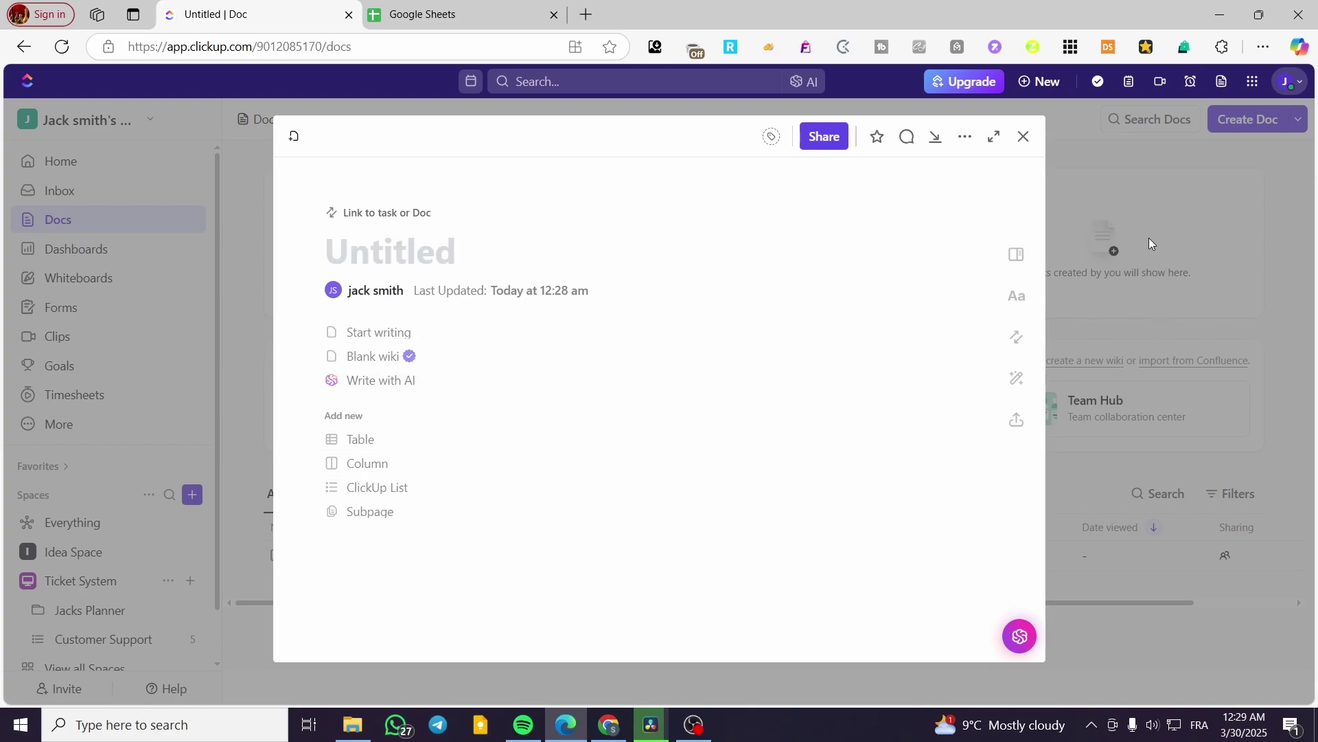
- Close the untitled doc and choose Import from the Create Doc dropdown options
left_click(1151, 241)
left_click(1300, 119)
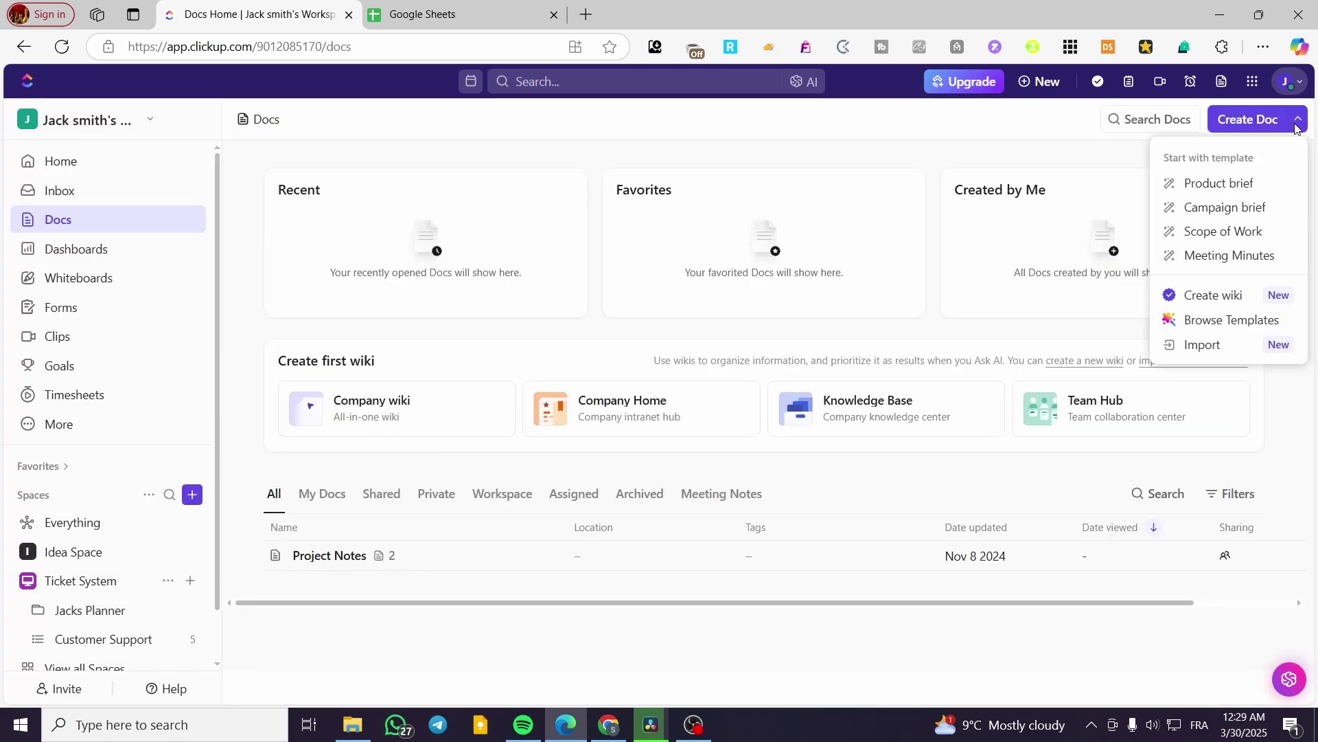
left_click(1296, 127)
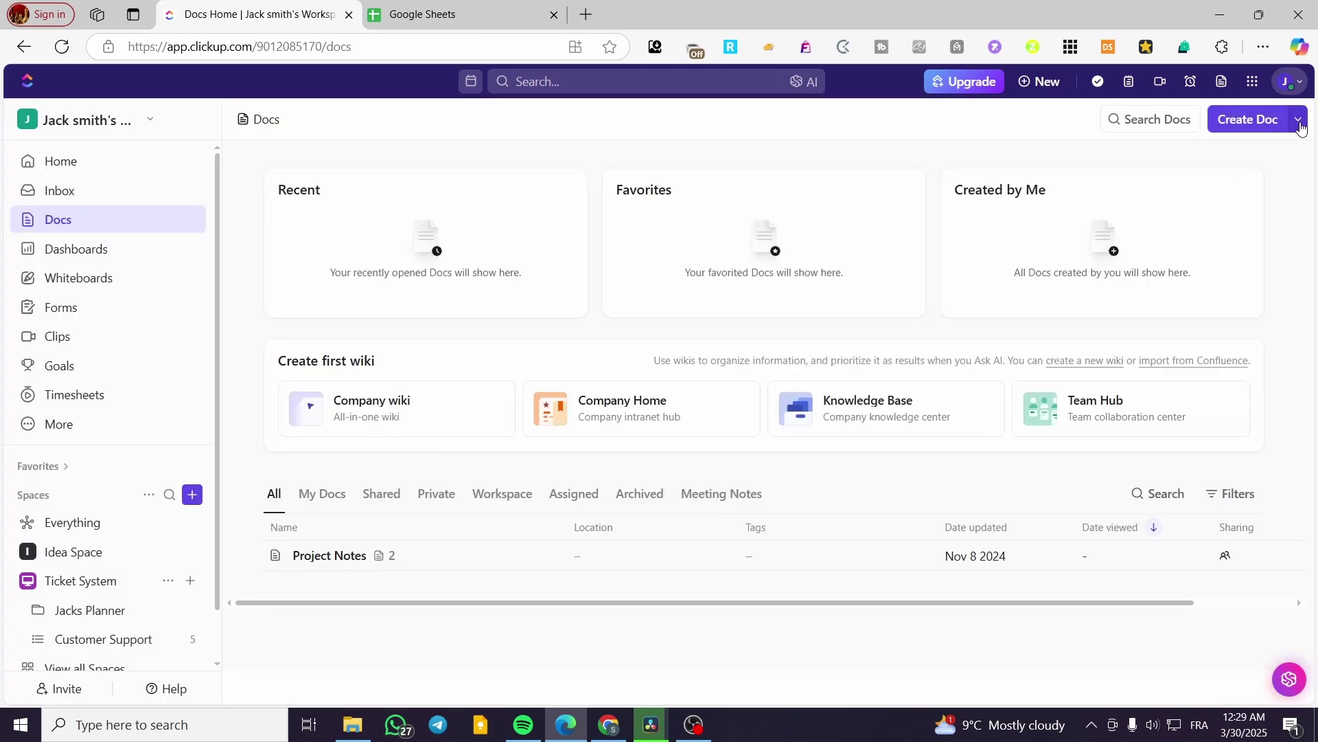
left_click(1300, 124)
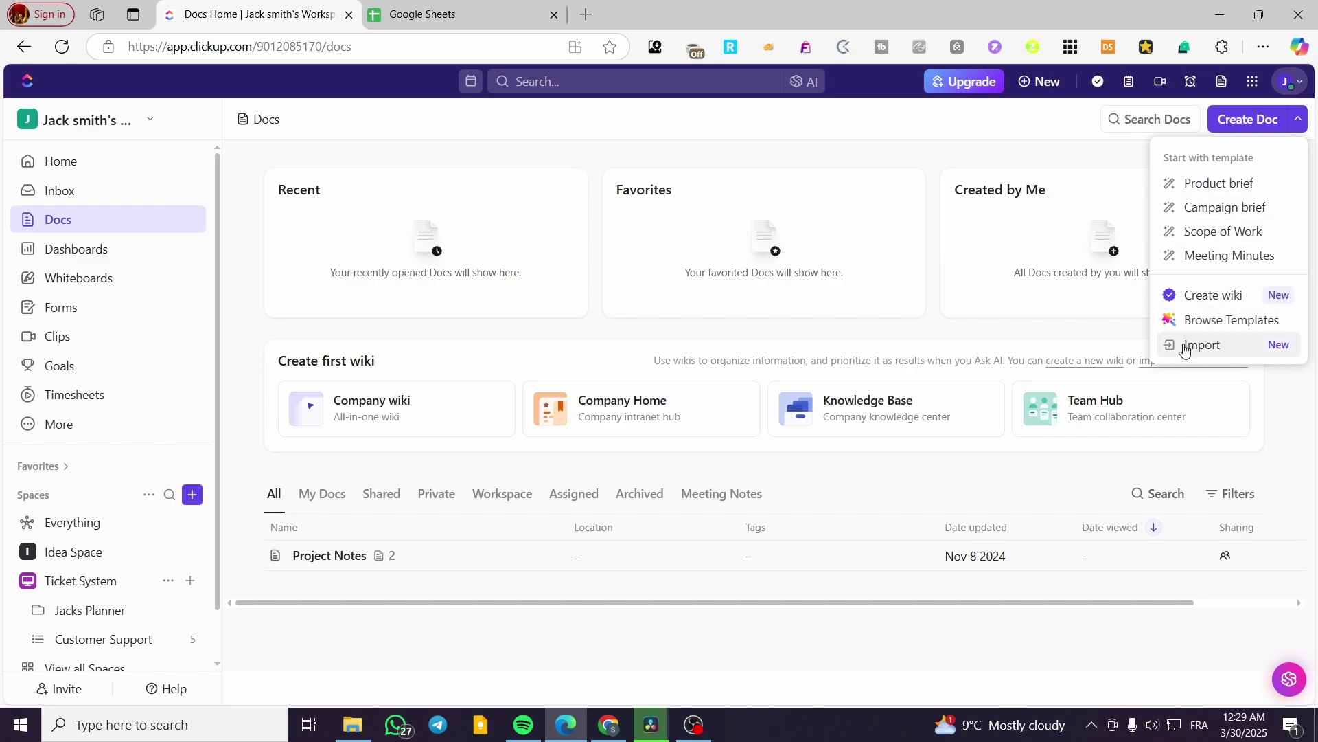
left_click(1185, 350)
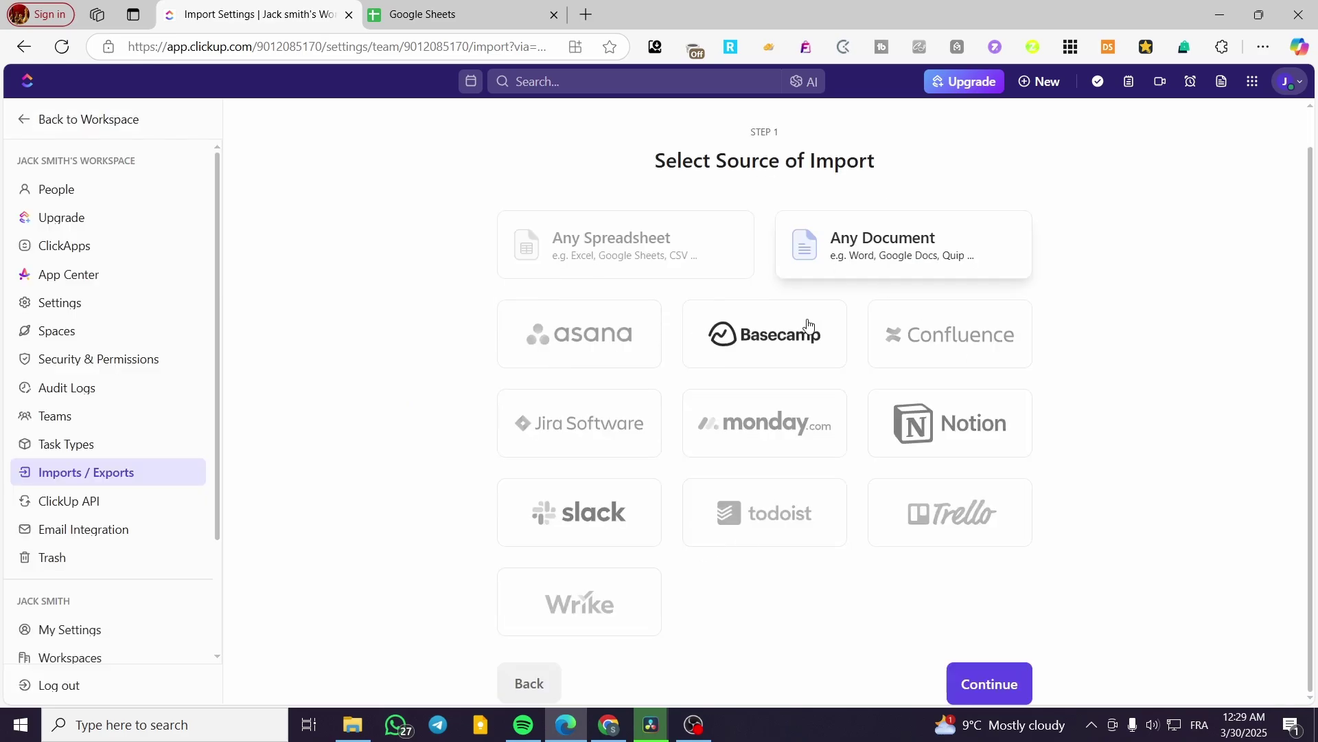
- Pick Any Spreadsheet as the import source and continue to the upload step
left_click(647, 273)
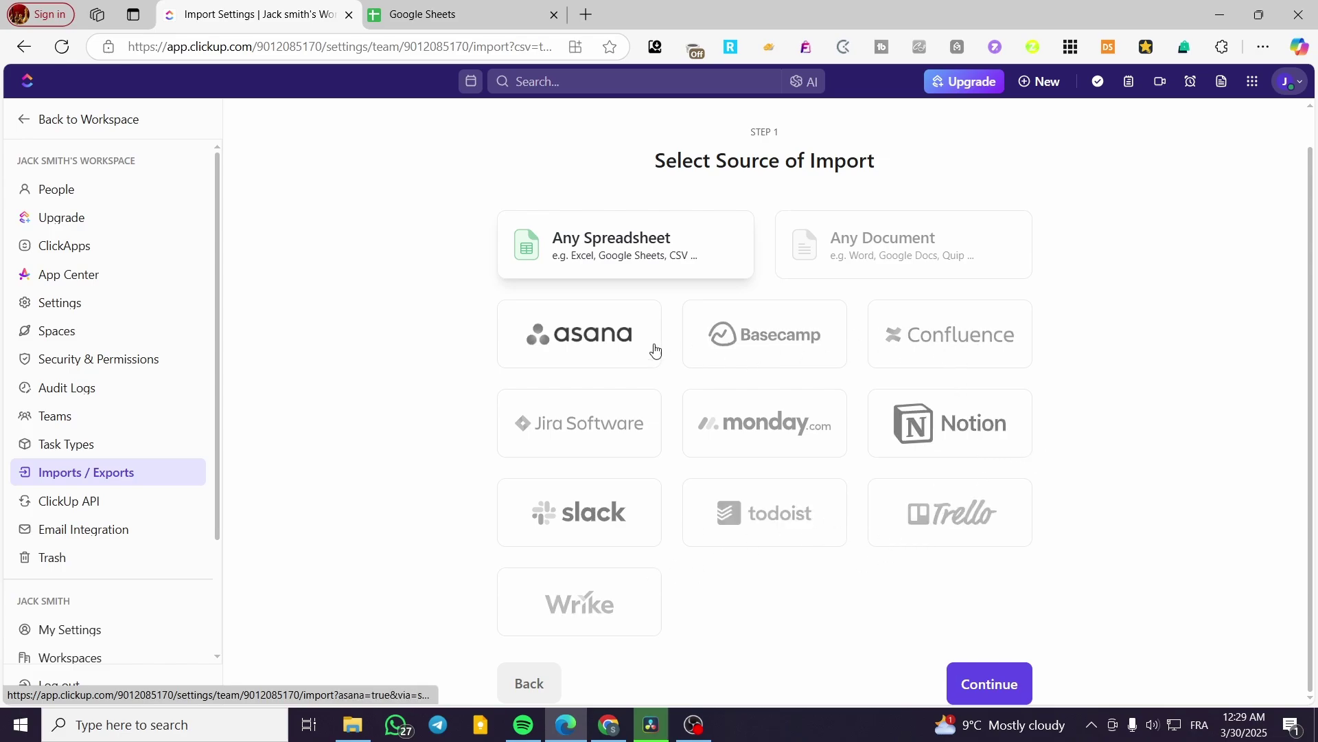
left_click(862, 268)
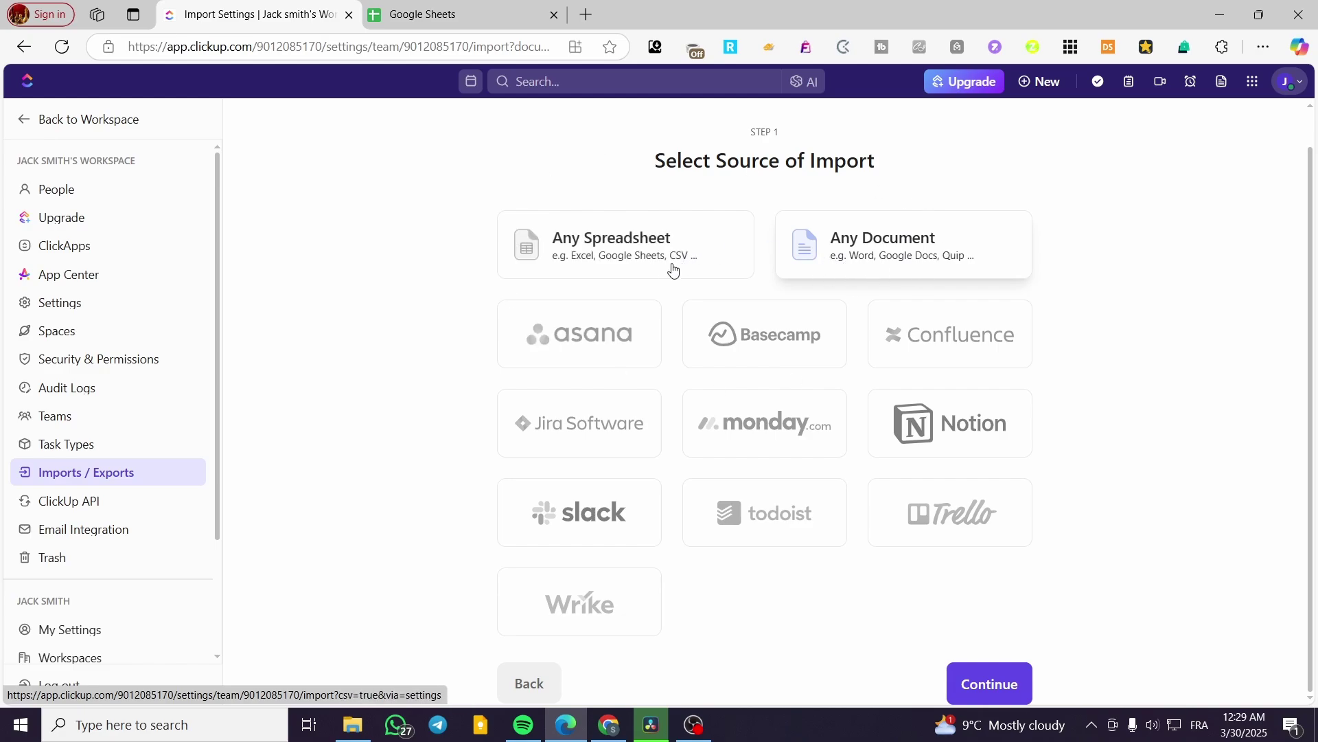
left_click(545, 267)
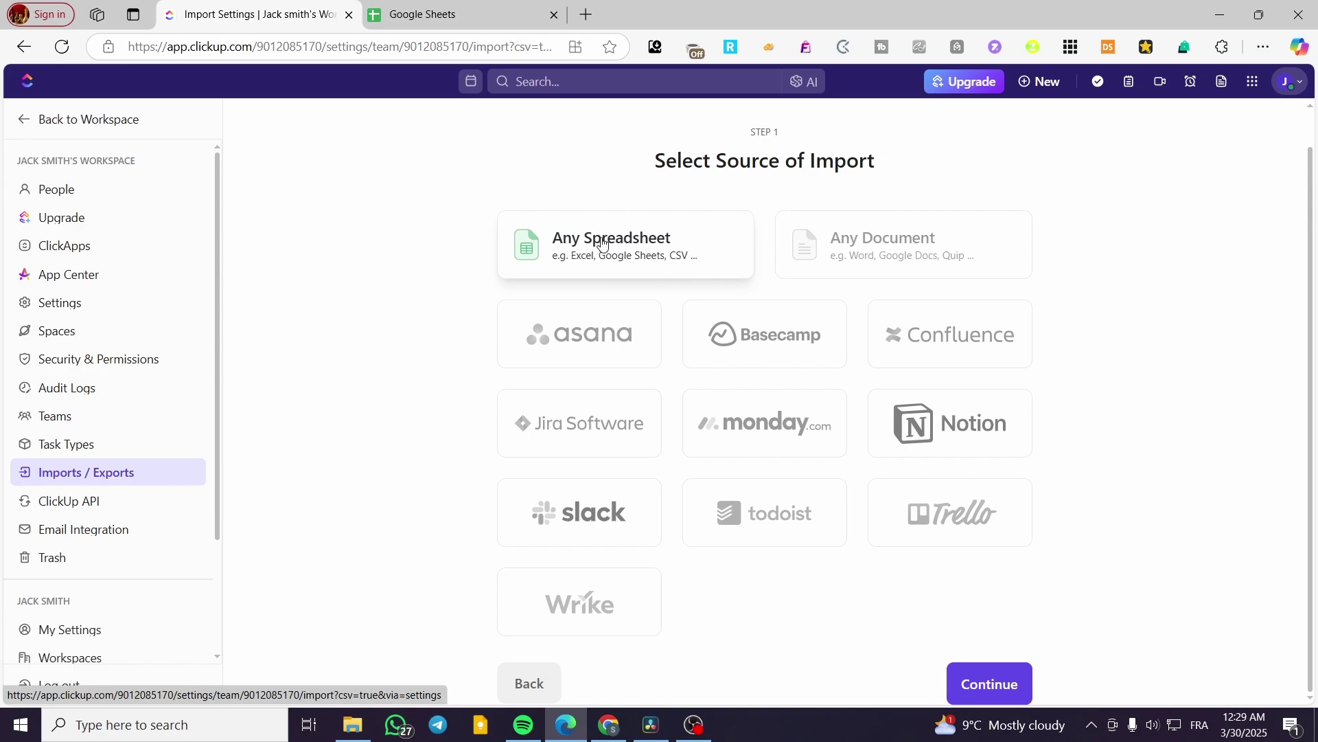
left_click(990, 683)
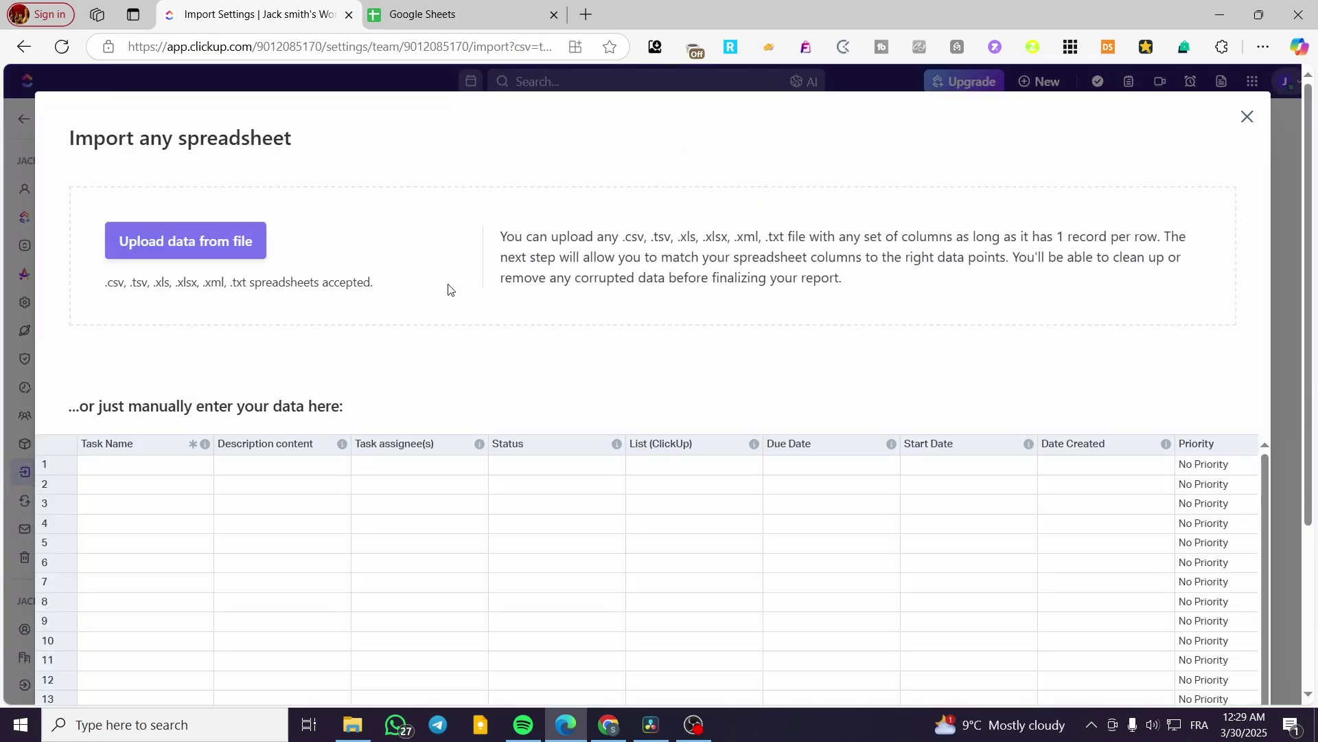
- Review the import grid's expected columns, then switch to the Google Sheets home tab
scroll(449, 289, "down", 1)
scroll(447, 286, "up", 1)
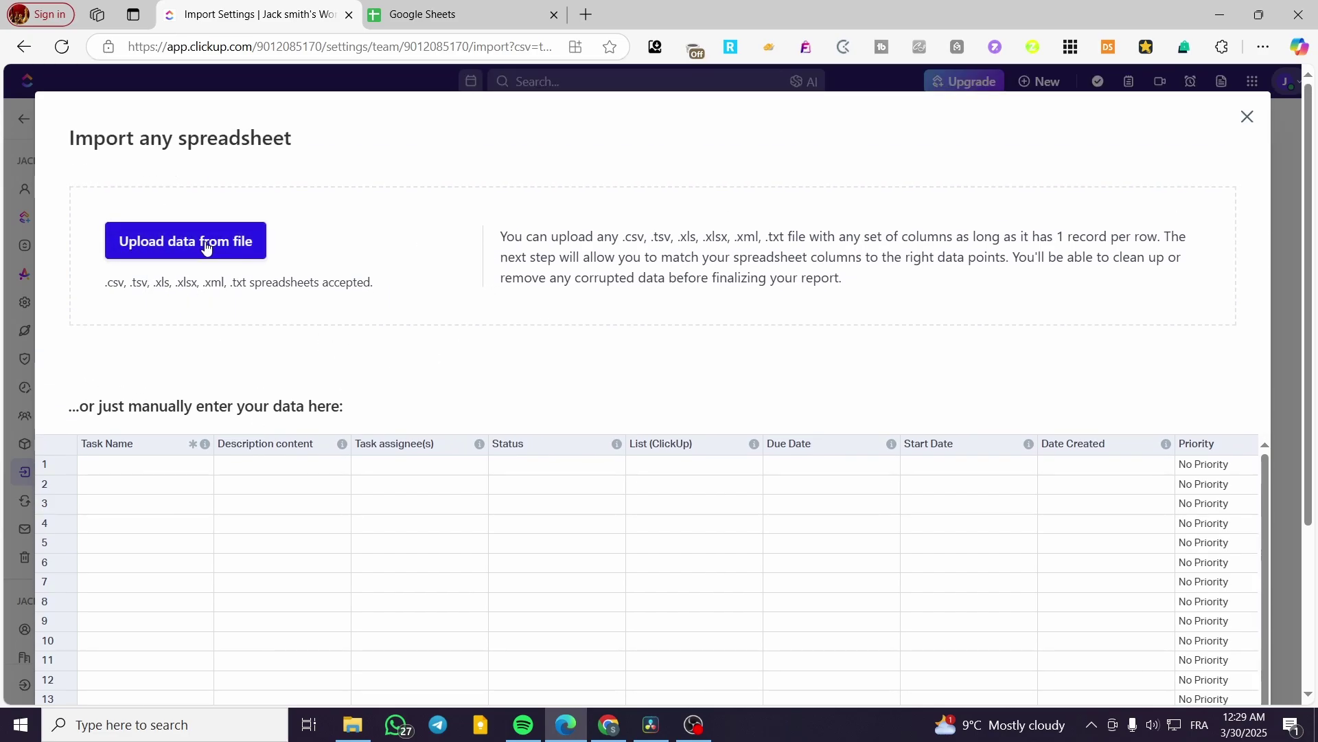
scroll(355, 426, "down", 1)
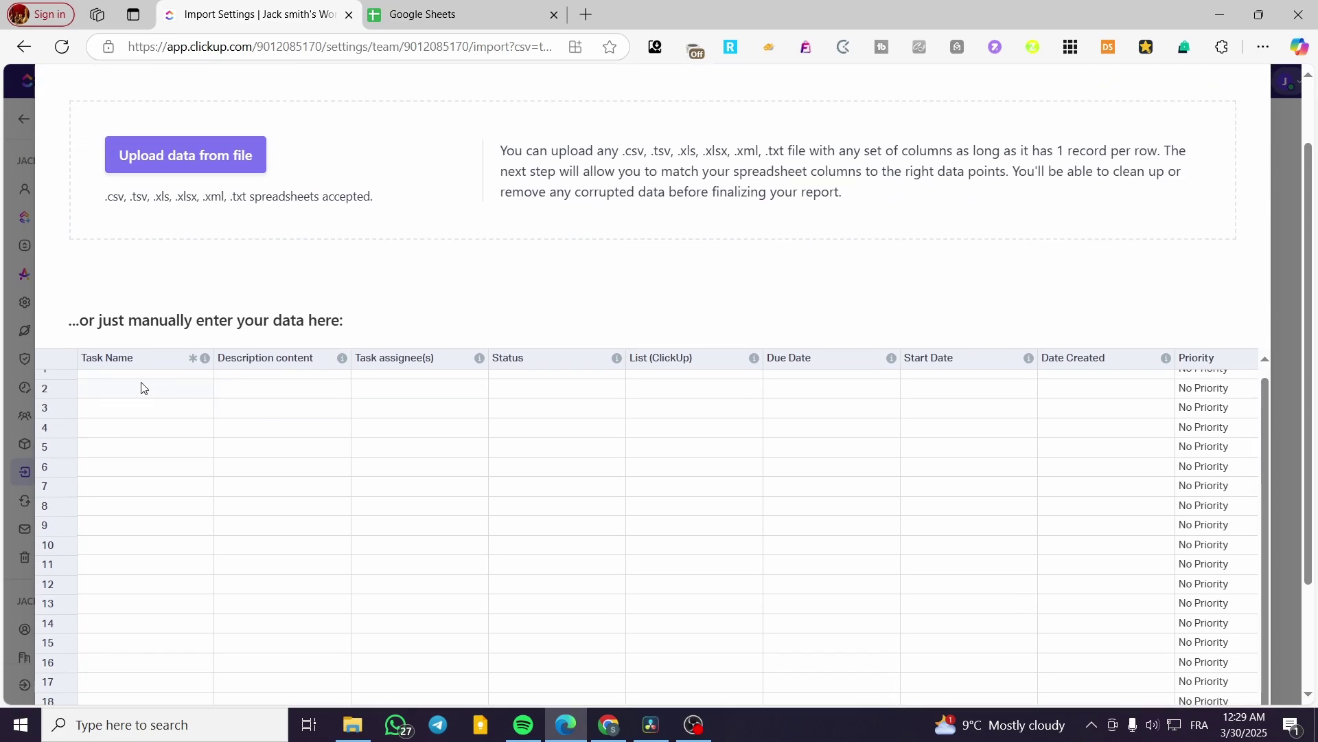
scroll(1180, 441, "up", 1)
scroll(1162, 421, "down", 2)
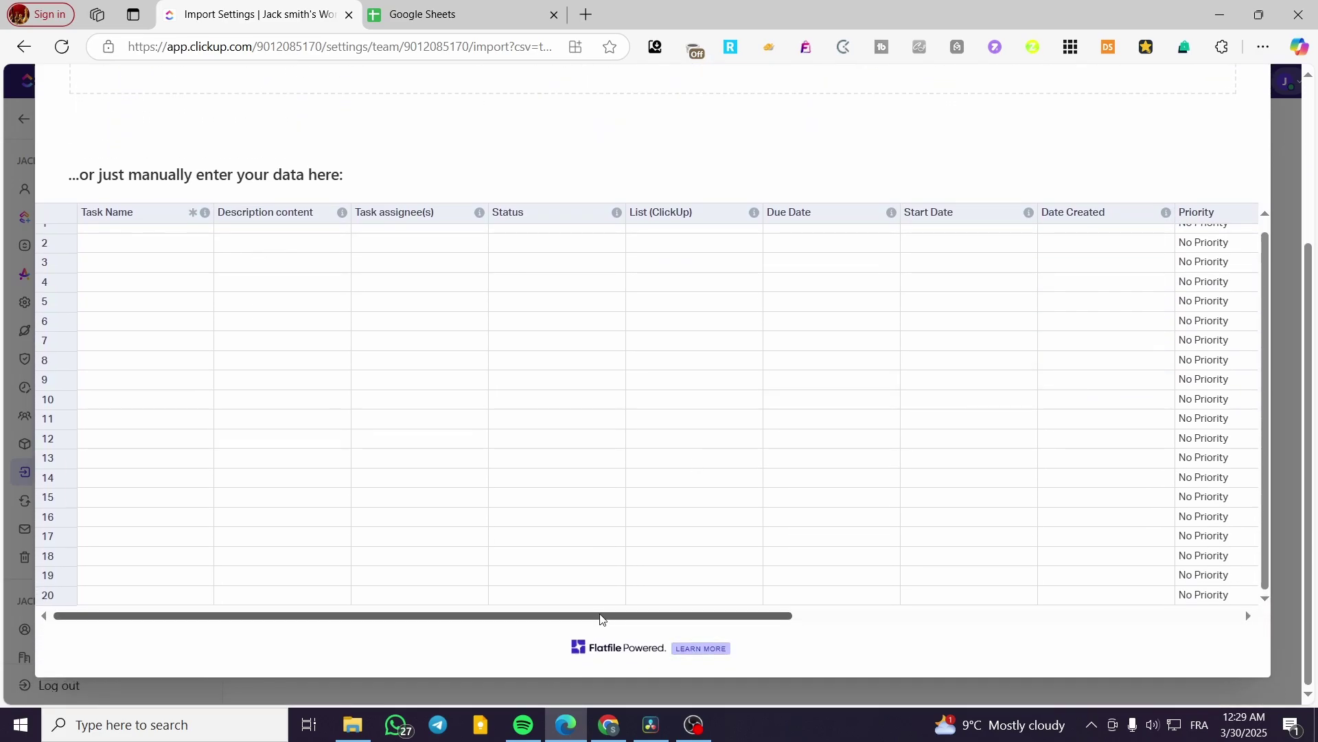
left_click_drag(603, 618, 1104, 618)
left_click_drag(1012, 604, 128, 532)
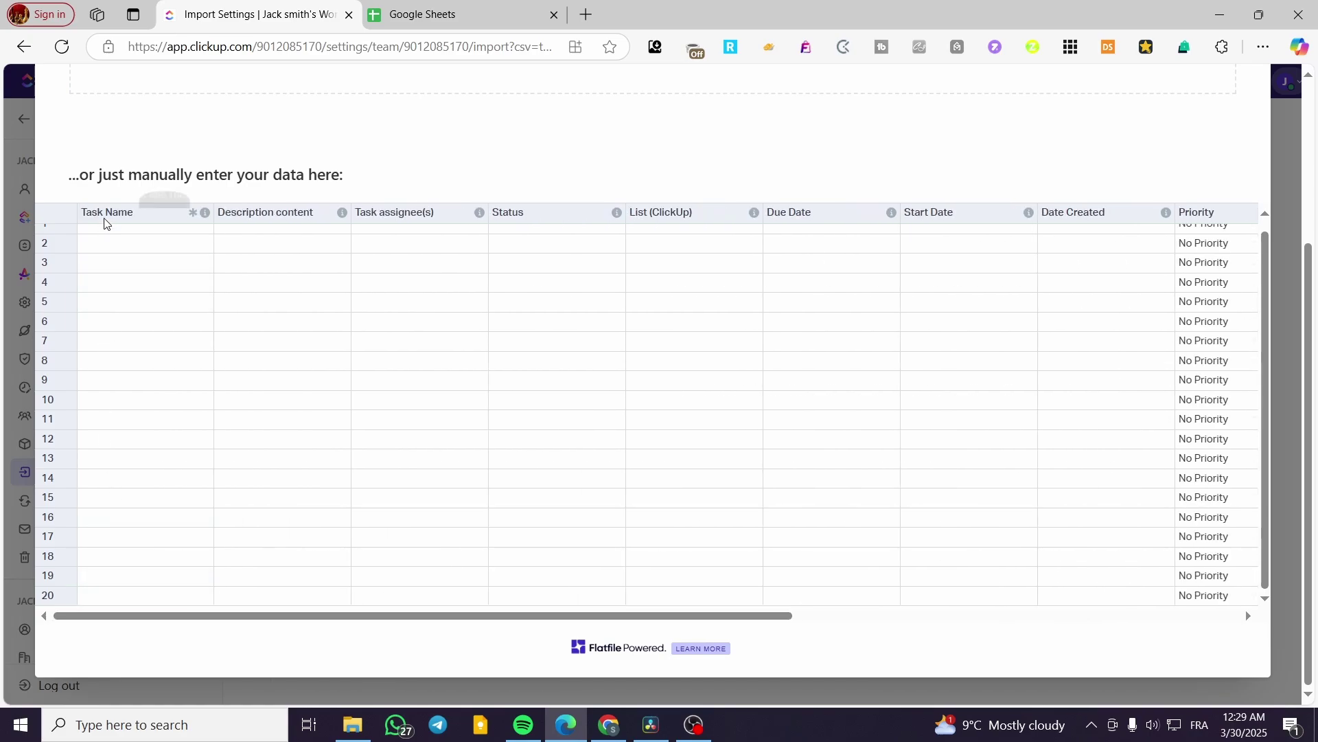
scroll(228, 497, "up", 3)
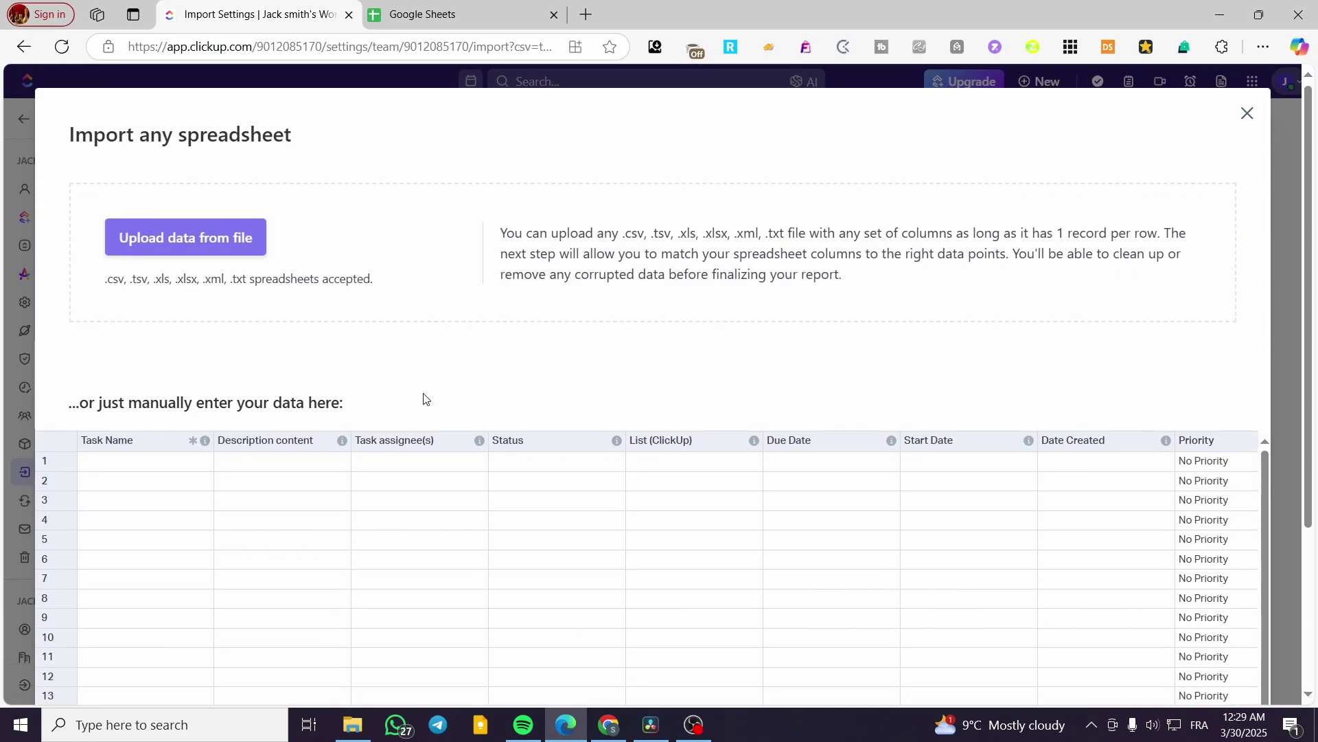
scroll(708, 484, "down", 1)
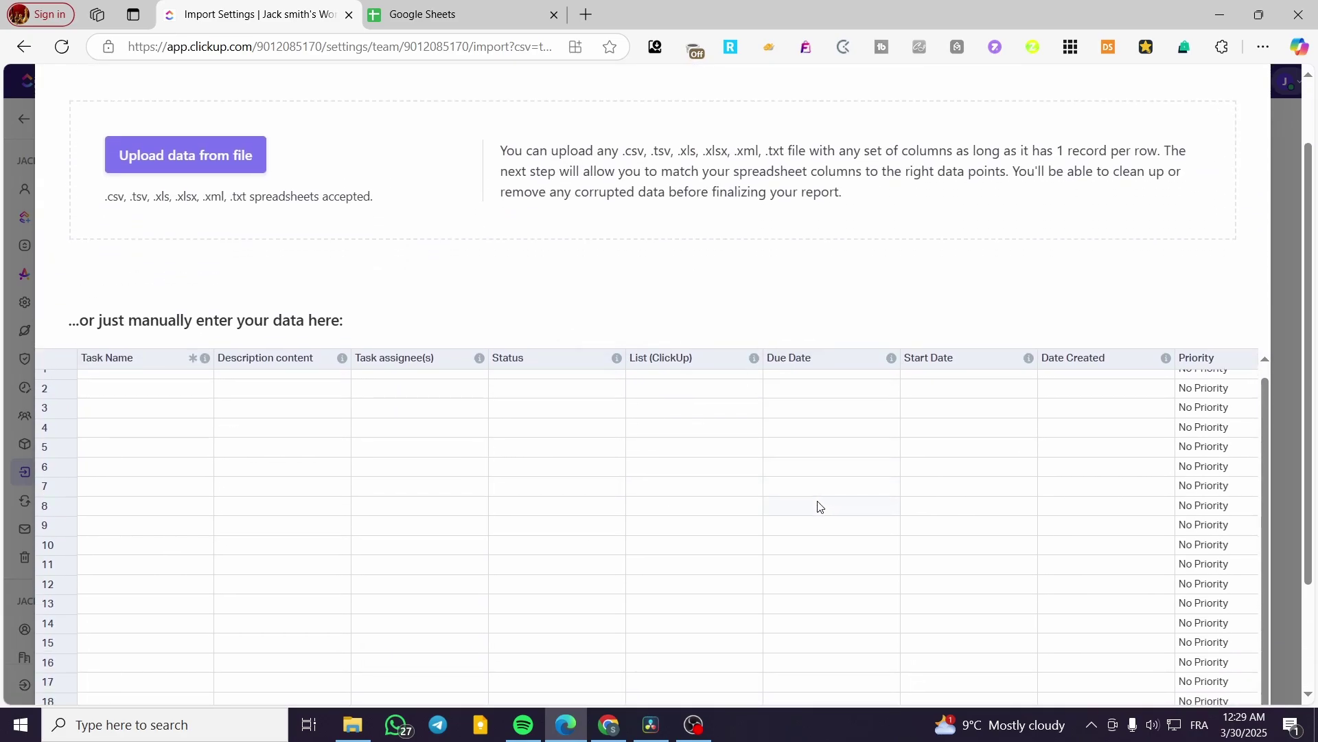
scroll(402, 306, "up", 1)
scroll(401, 307, "up", 1)
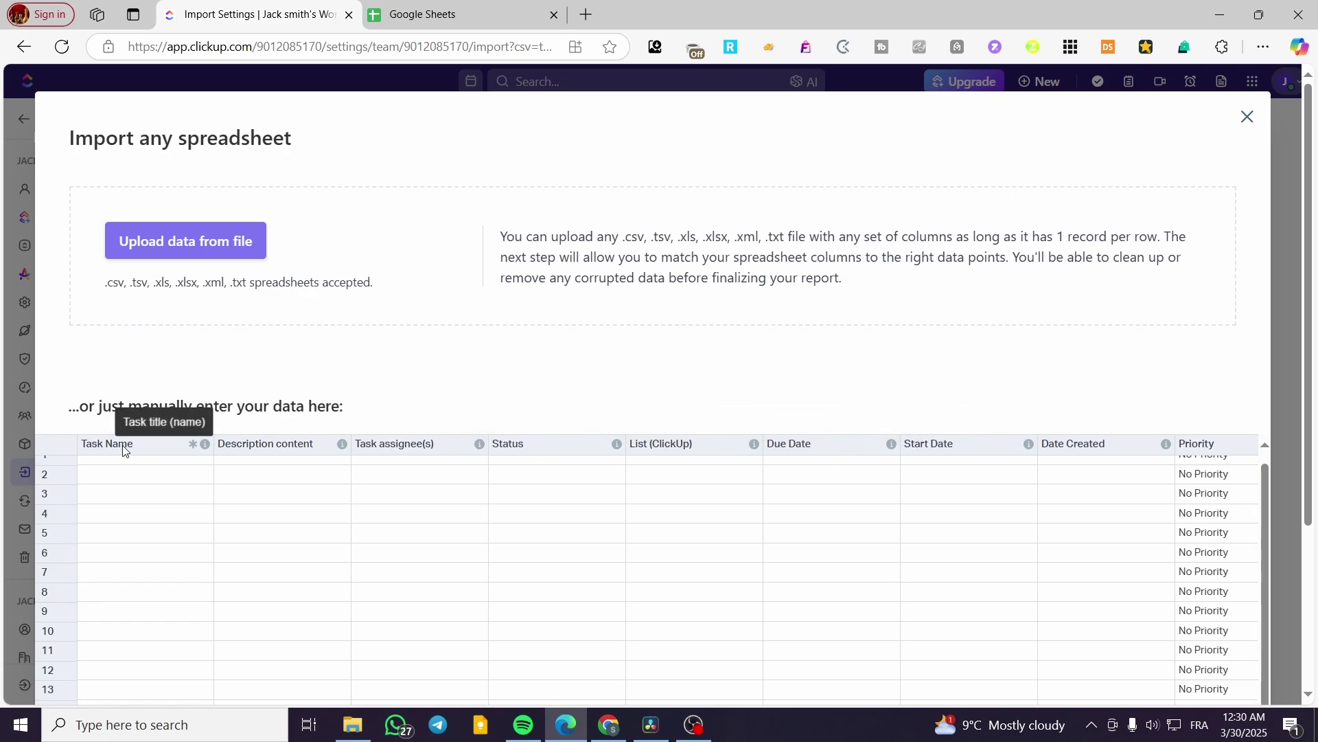
left_click(421, 20)
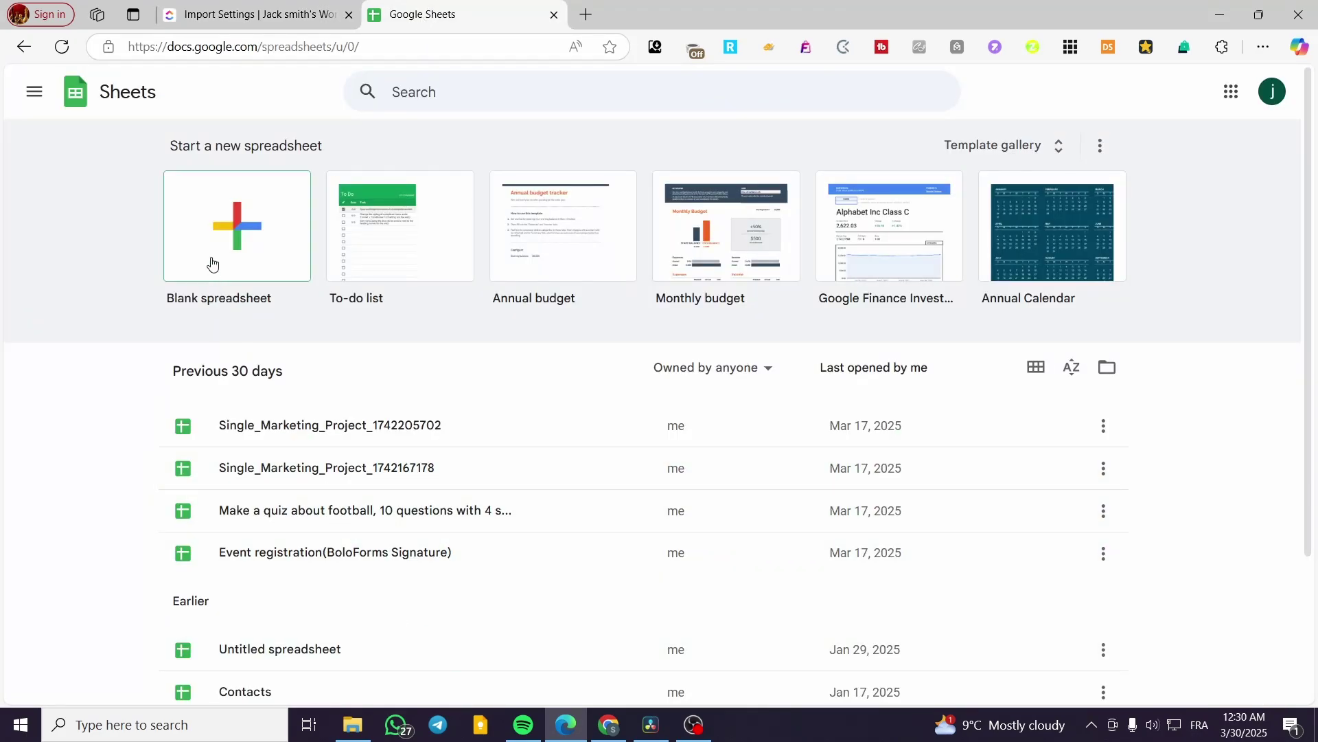
- Open a new untitled spreadsheet and compare it with ClickUp's import column names
left_click(206, 664)
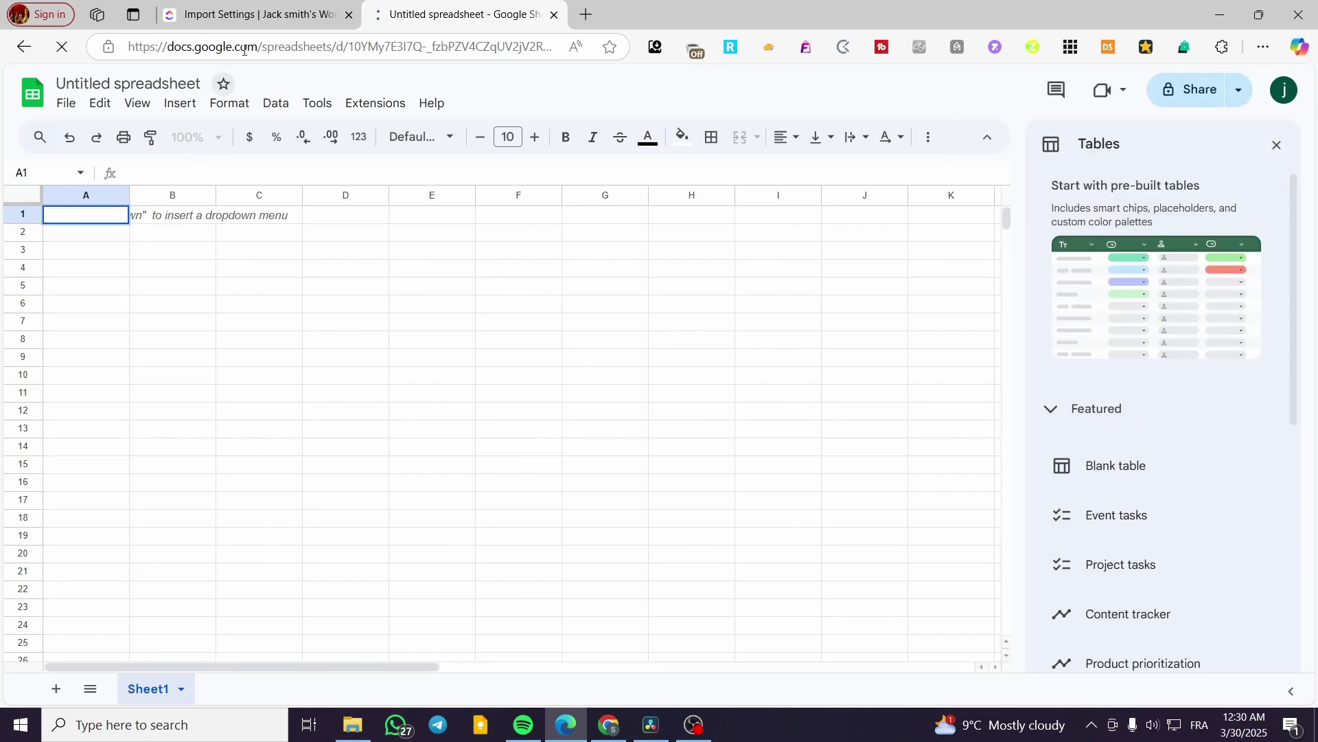
left_click(254, 15)
left_click(138, 447)
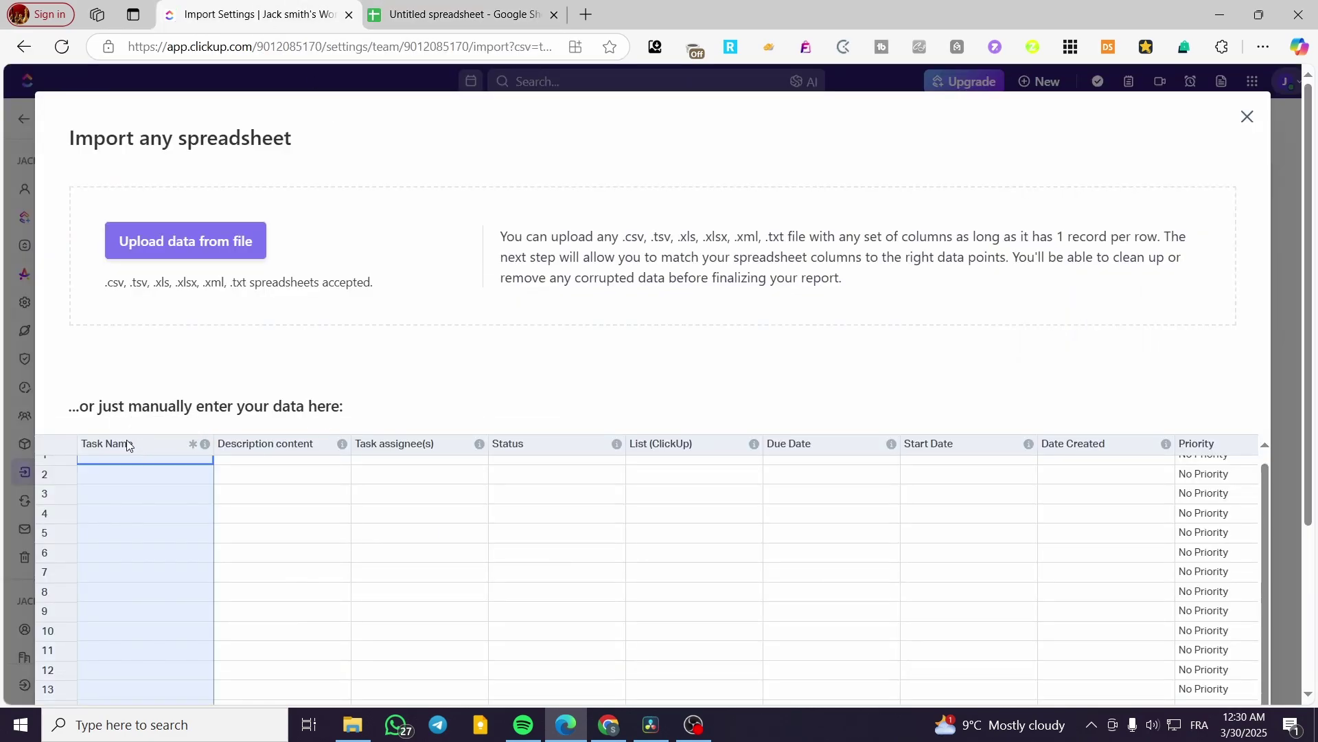
left_click(460, 14)
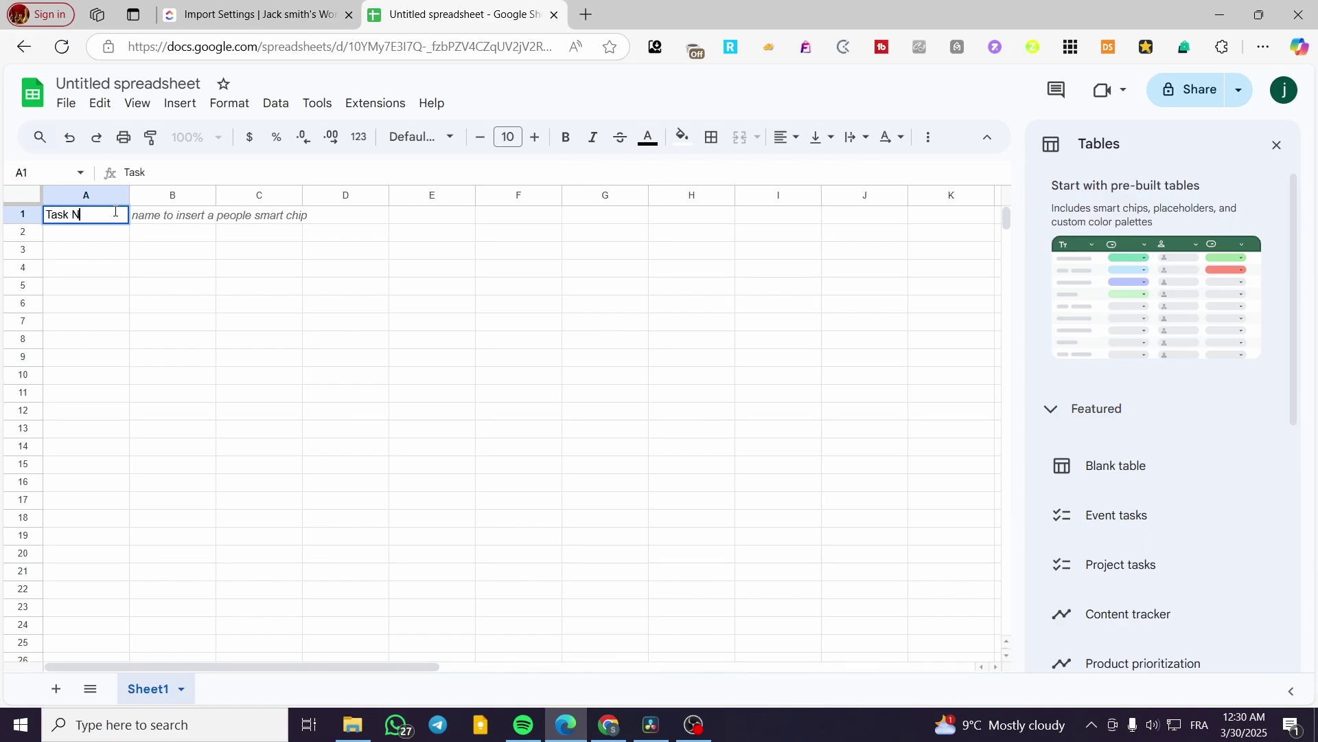
left_click(254, 14)
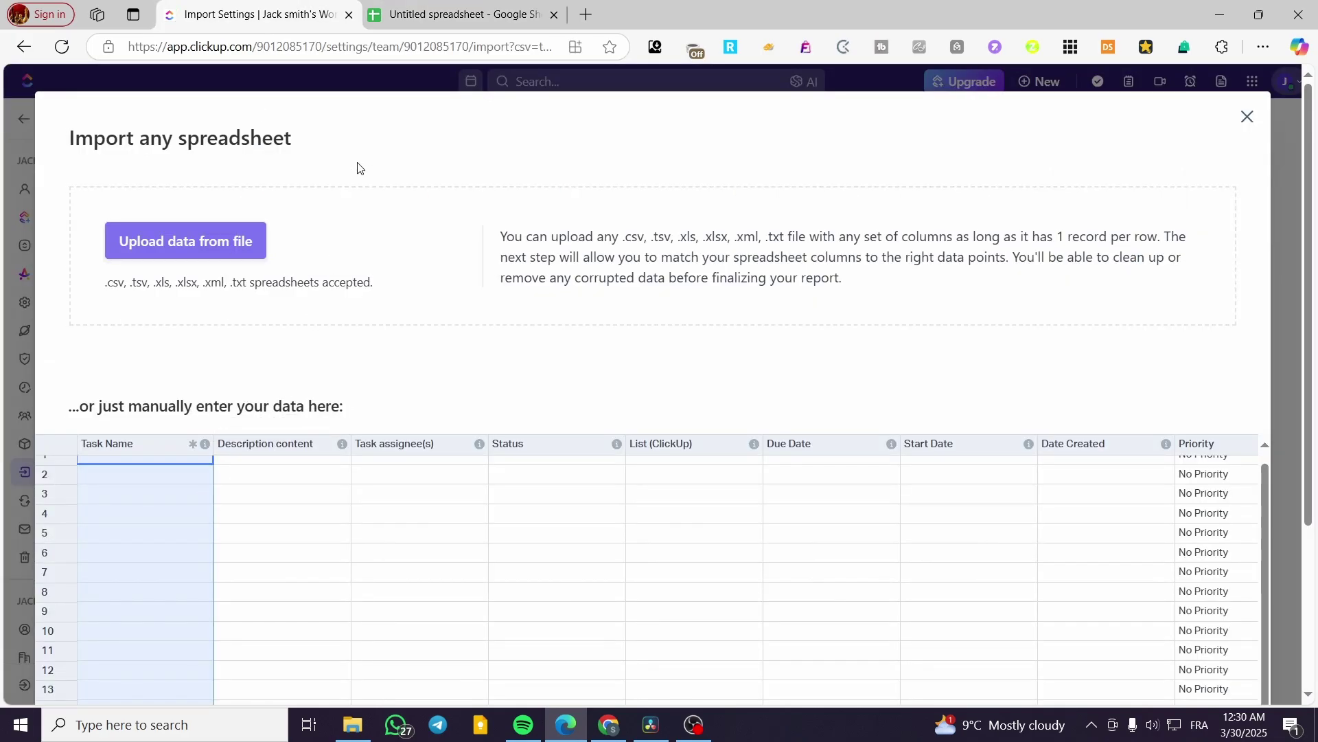
left_click(456, 13)
left_click(295, 15)
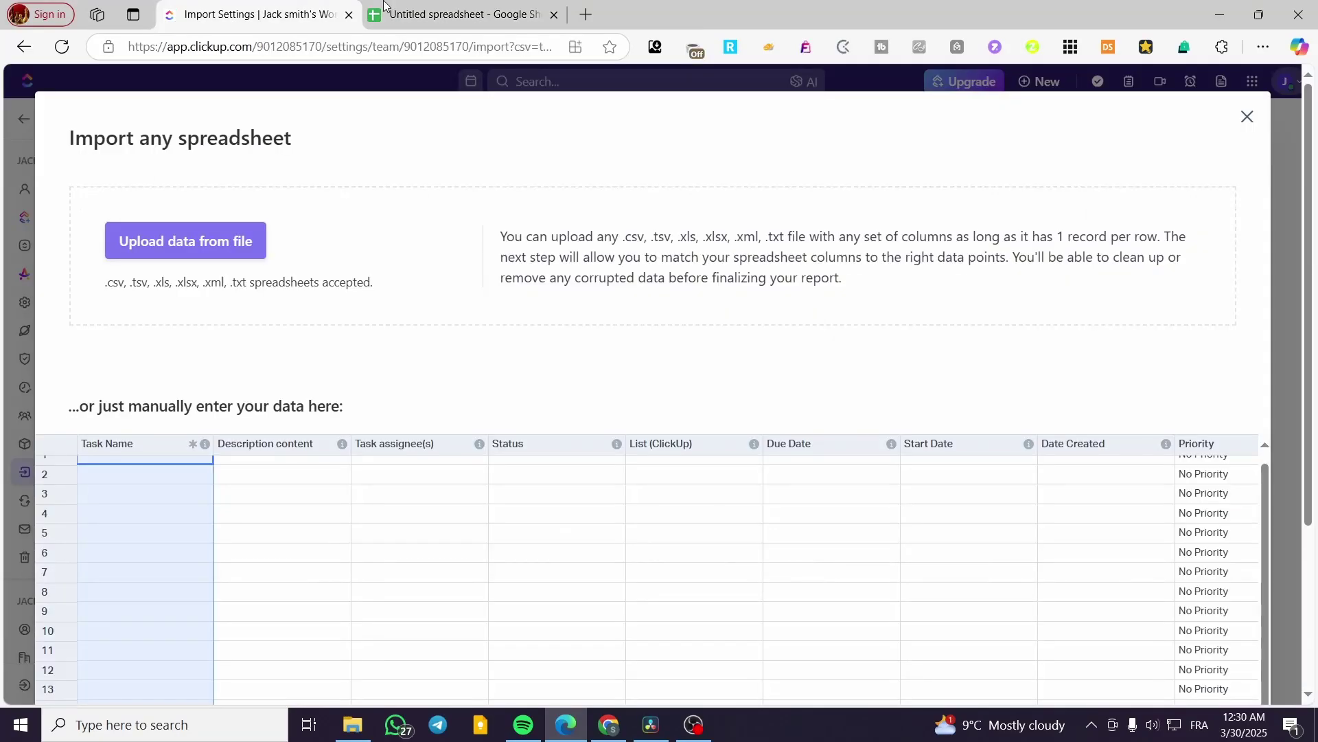
left_click(442, 8)
- Enter the 'Description Content' header in B1 and widen columns A through E
left_click(177, 220)
type("Descript")
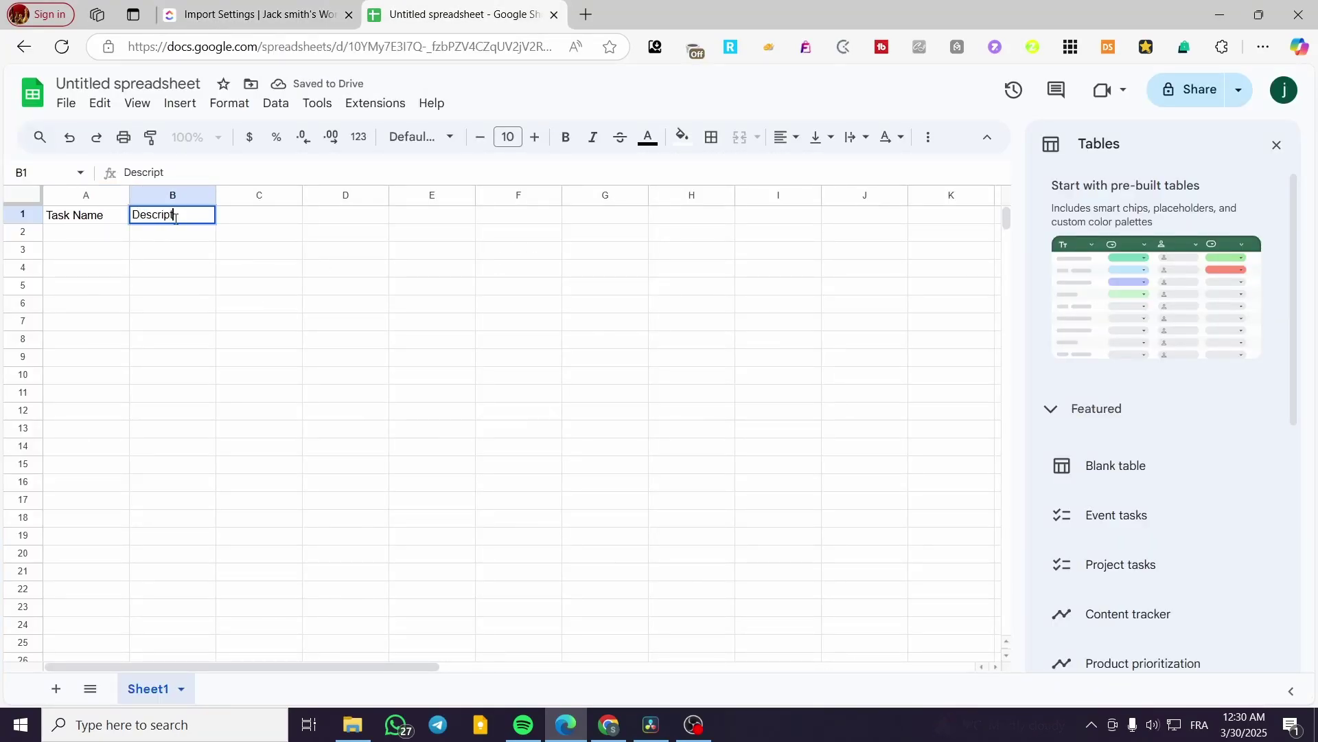
type("ion Cnontent")
left_click(282, 274)
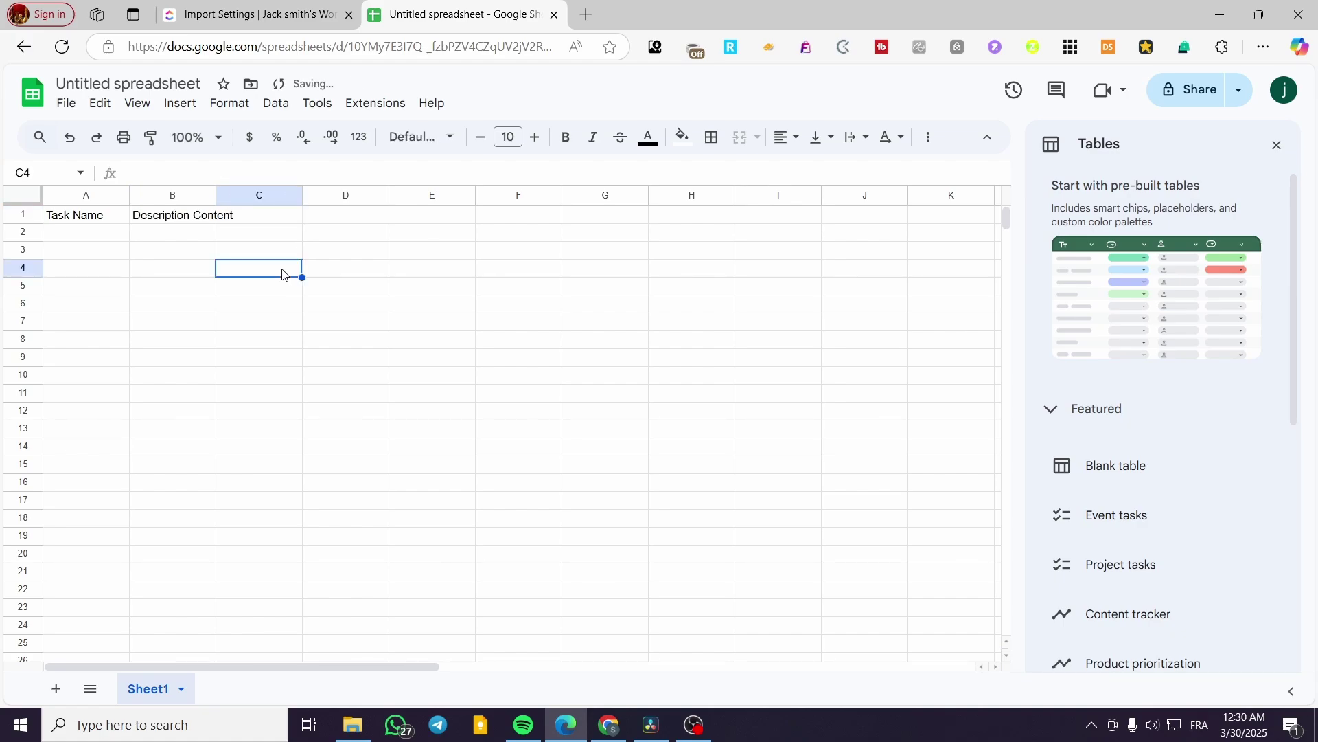
left_click_drag(216, 196, 285, 195)
left_click_drag(131, 194, 175, 194)
left_click_drag(416, 195, 487, 195)
left_click_drag(569, 195, 638, 195)
left_click_drag(721, 195, 783, 195)
left_click_drag(870, 195, 935, 195)
- Correct the C1 header to 'Task assignee(s)', checking it against the ClickUp columns
left_click(569, 196)
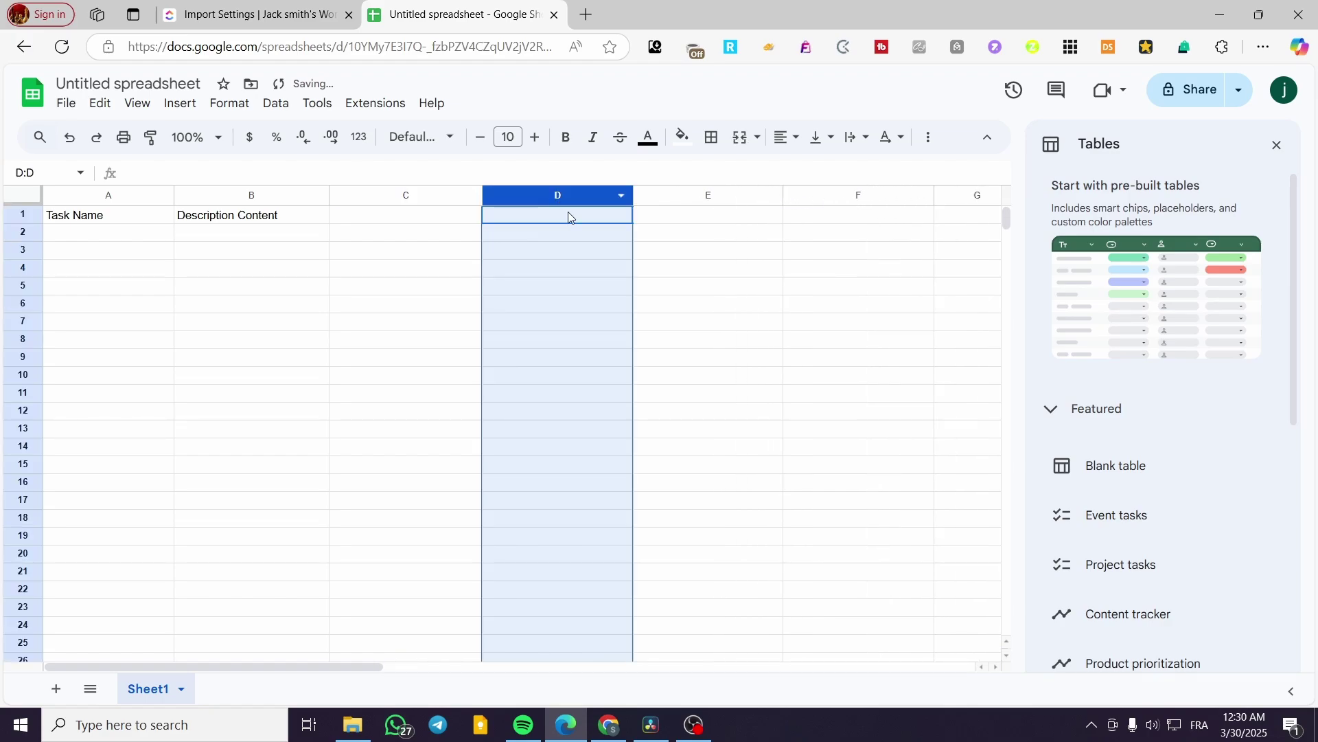
left_click(405, 195)
left_click(269, 6)
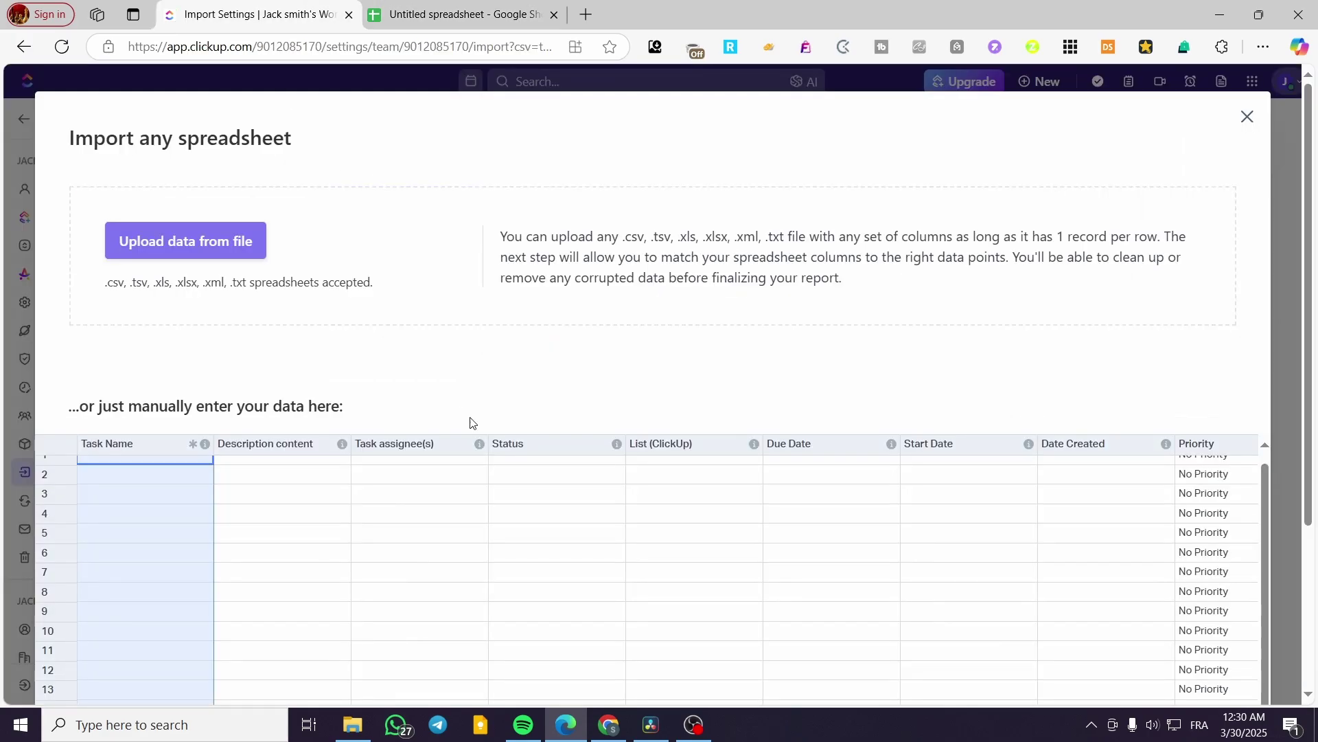
left_click(439, 15)
double_click(369, 214)
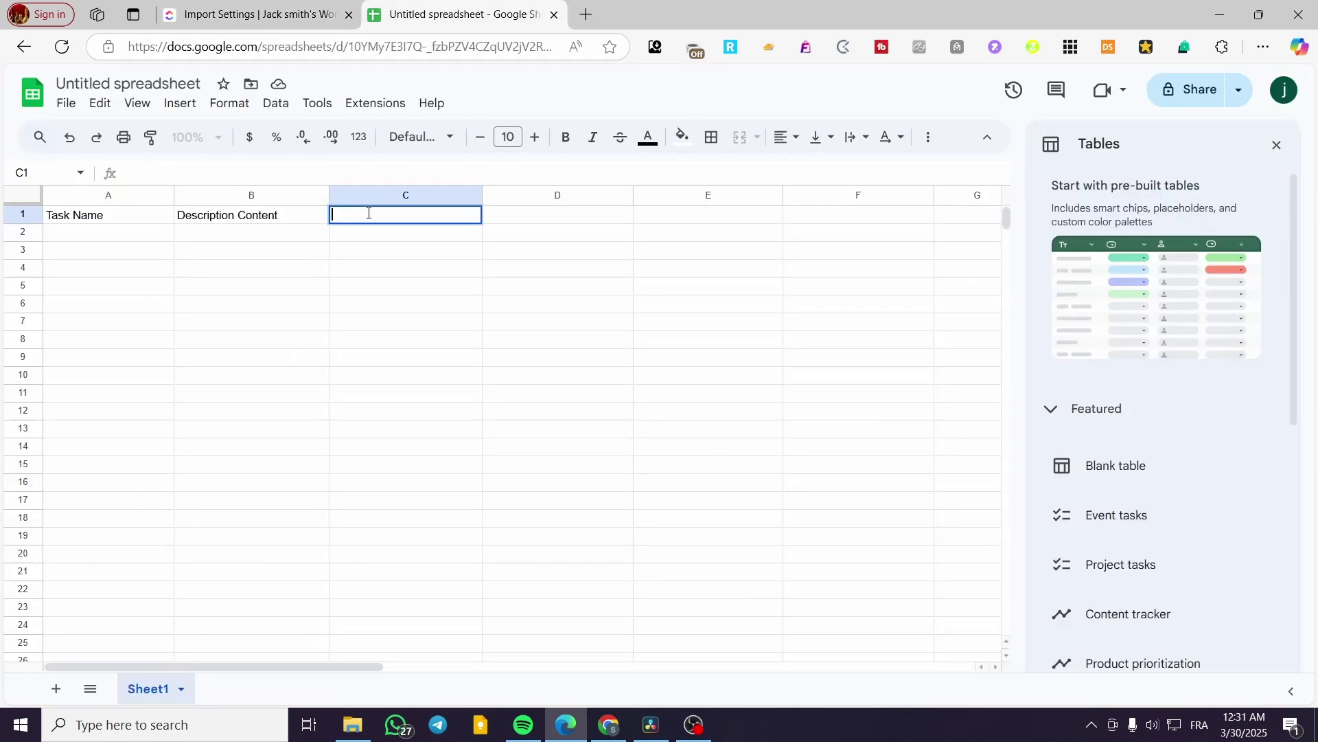
type("Assaignee(s")
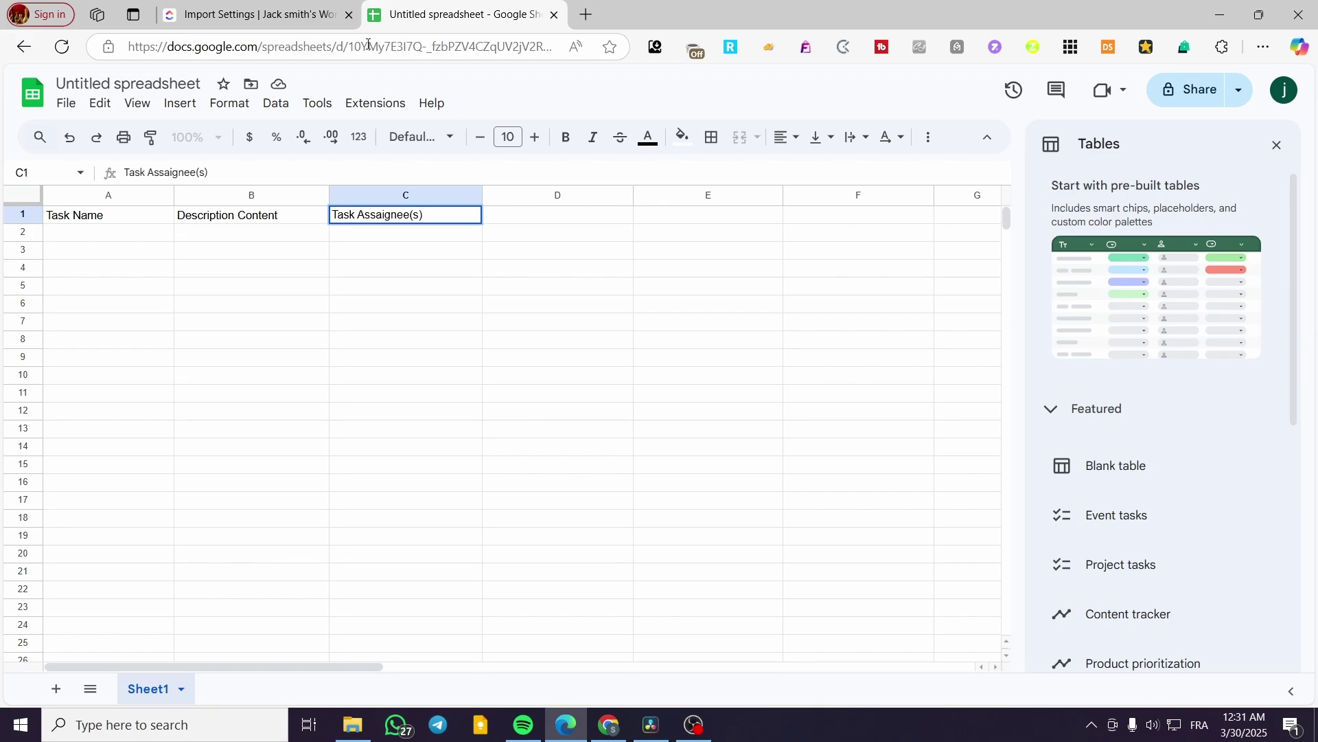
left_click(329, 15)
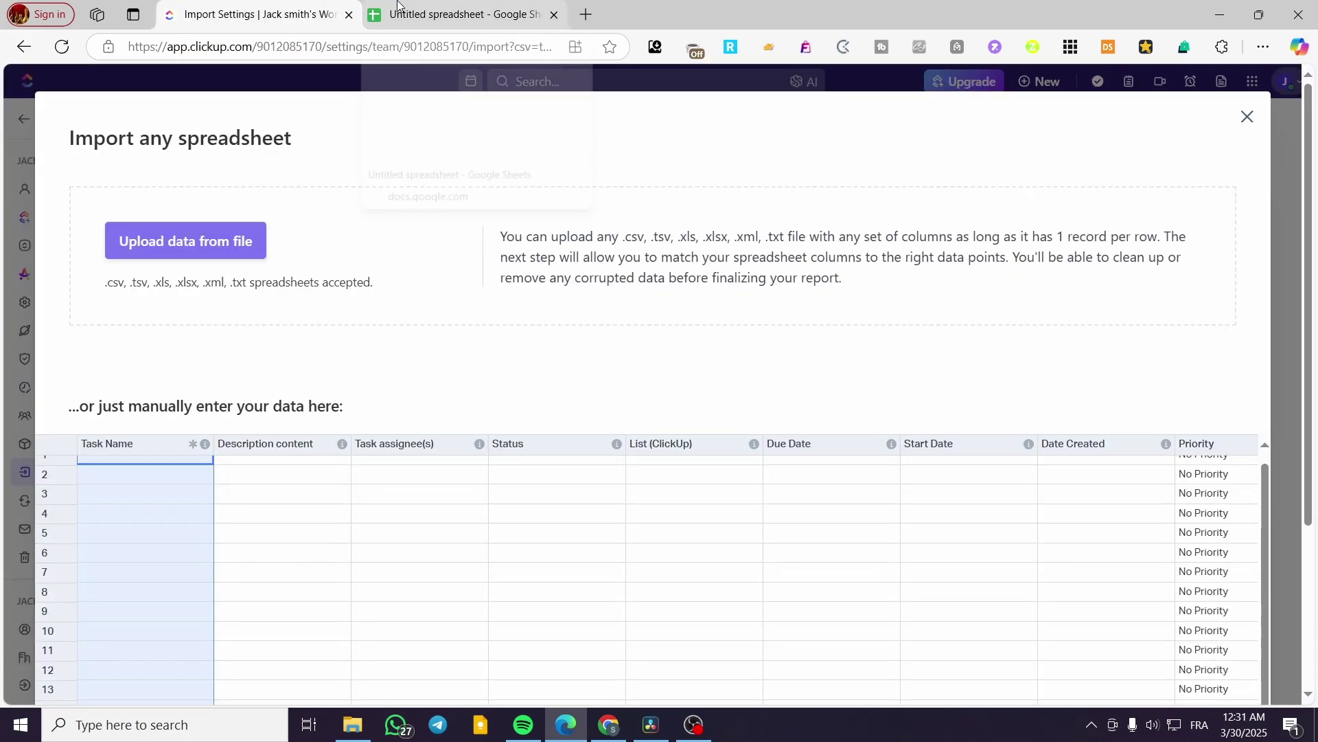
left_click(398, 3)
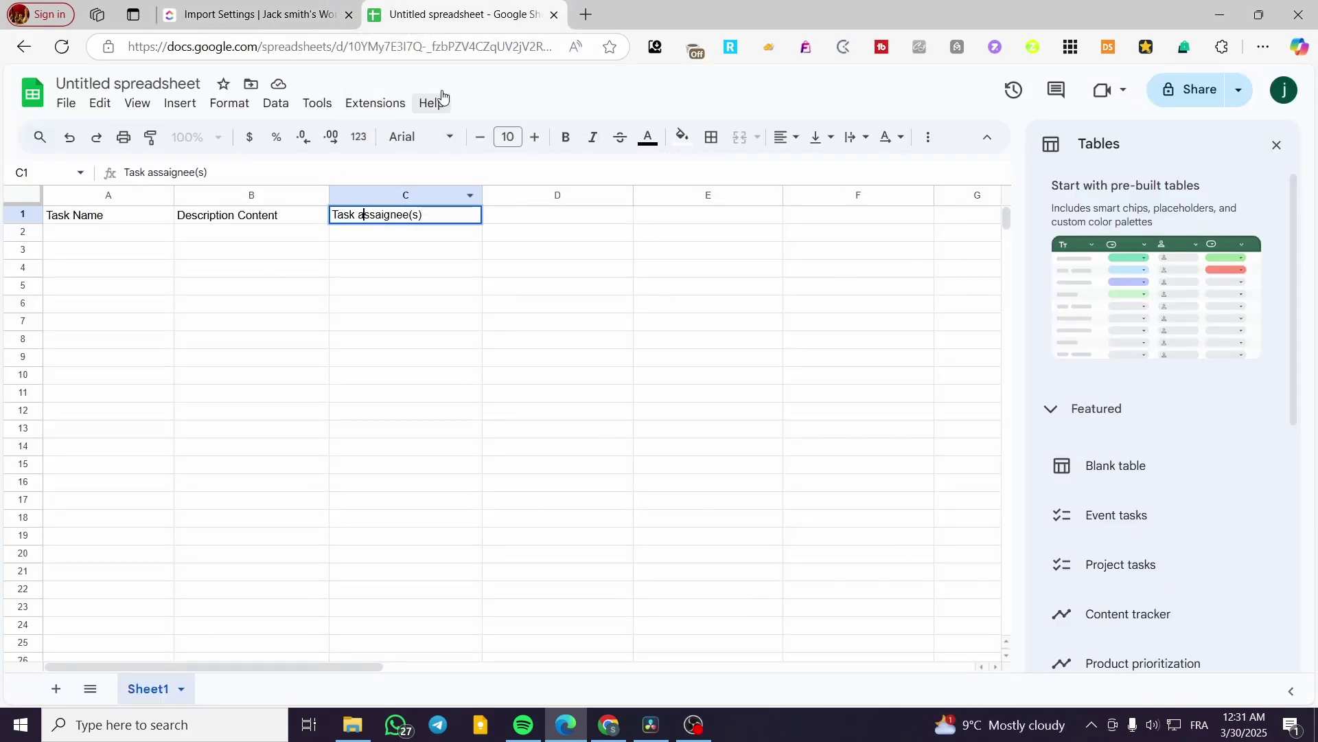
left_click(330, 9)
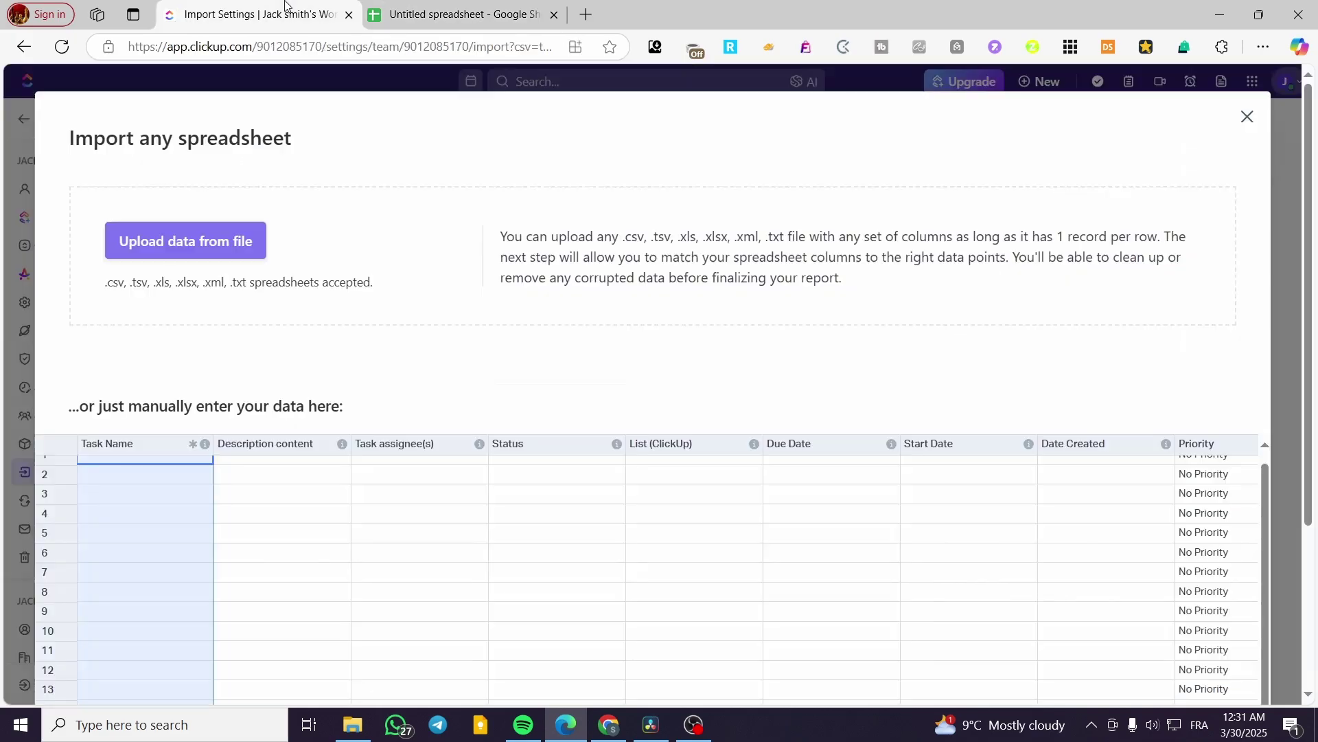
left_click(467, 3)
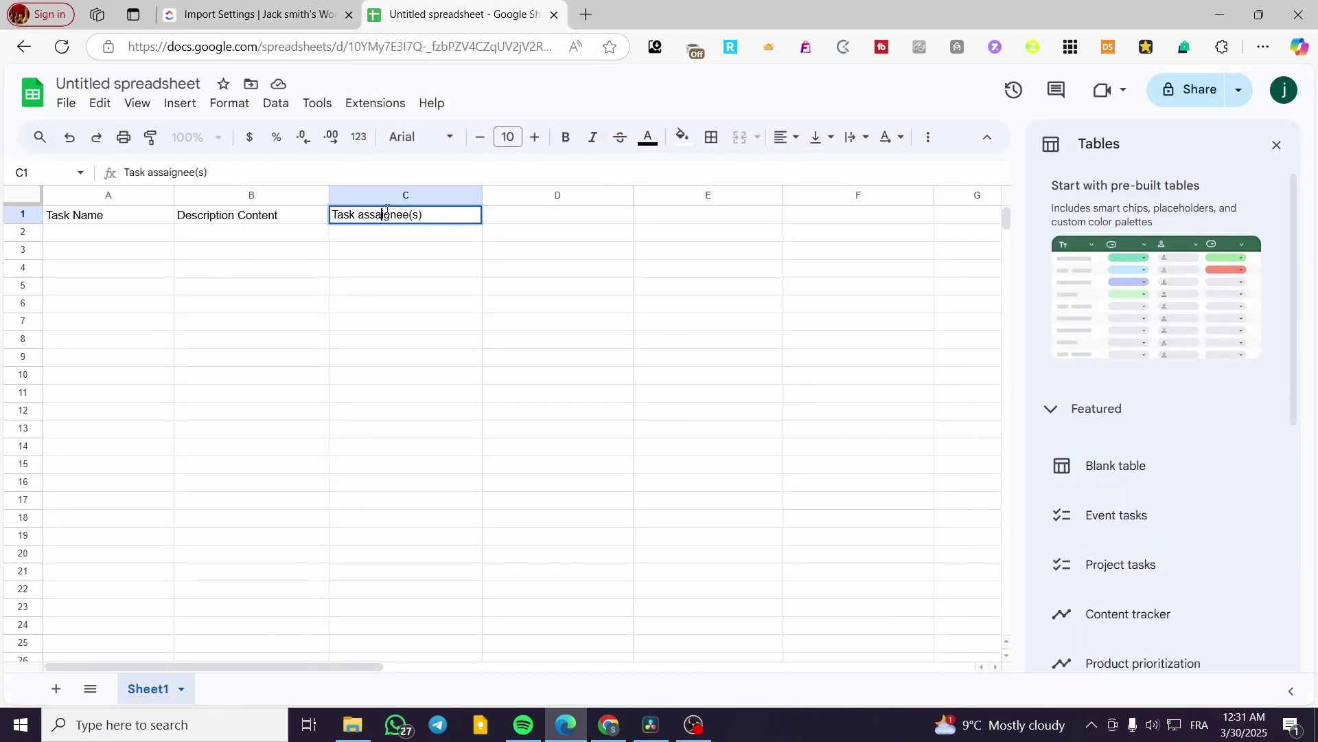
key("BackSpace")
left_click(530, 218)
- Add the 'Status' header in D1
left_click(316, 13)
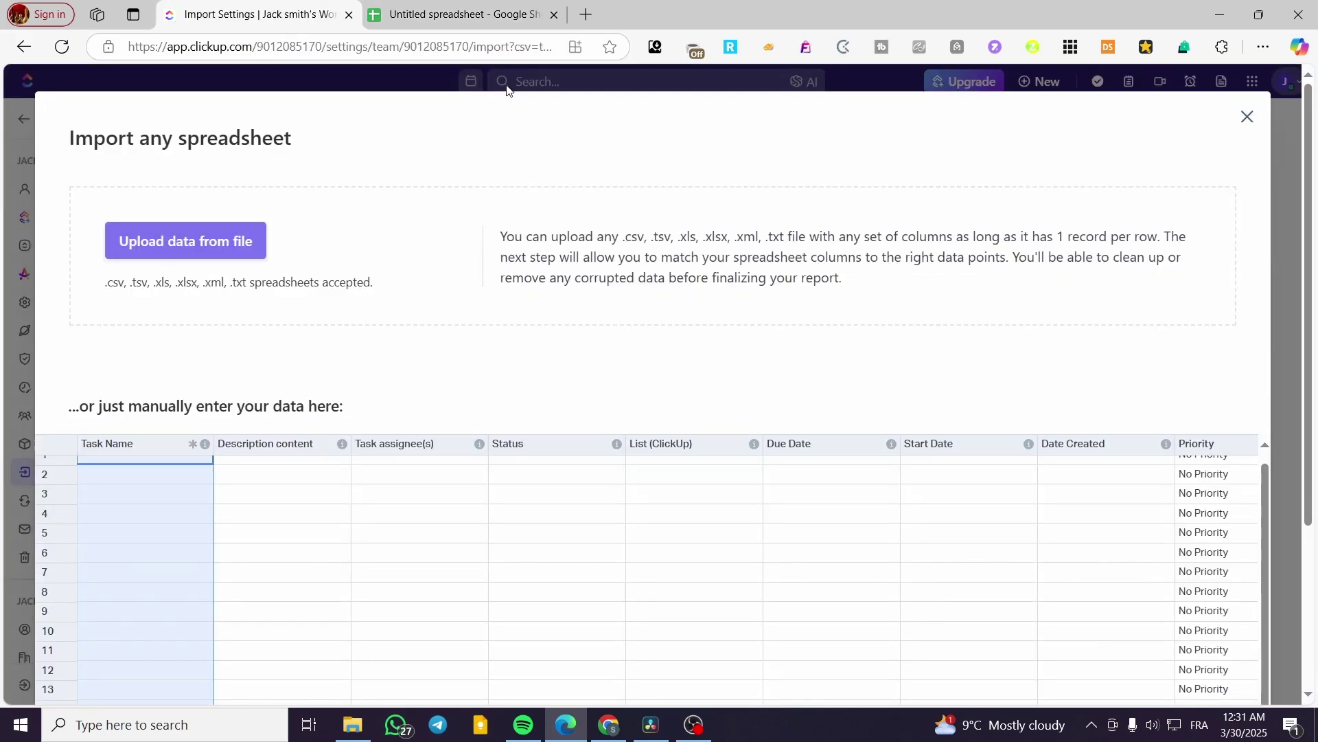
left_click(460, 14)
type("Status")
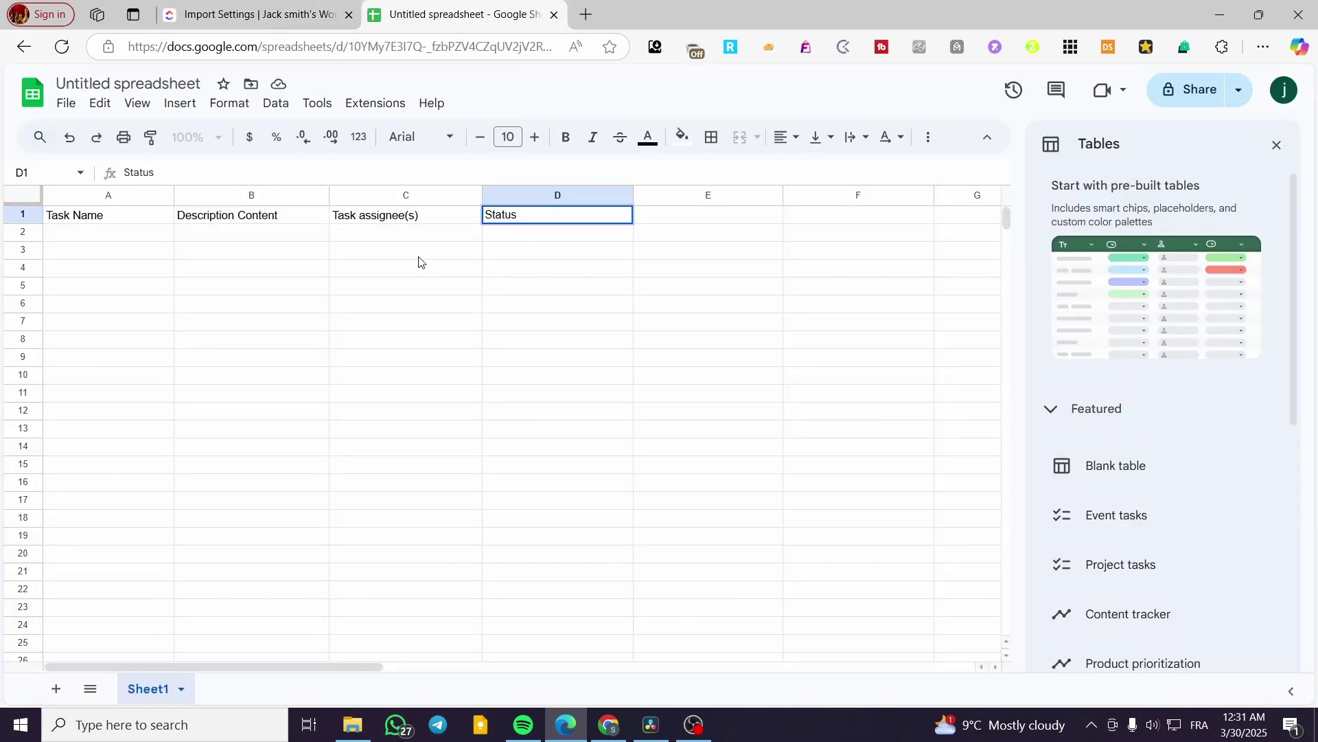
double_click(115, 233)
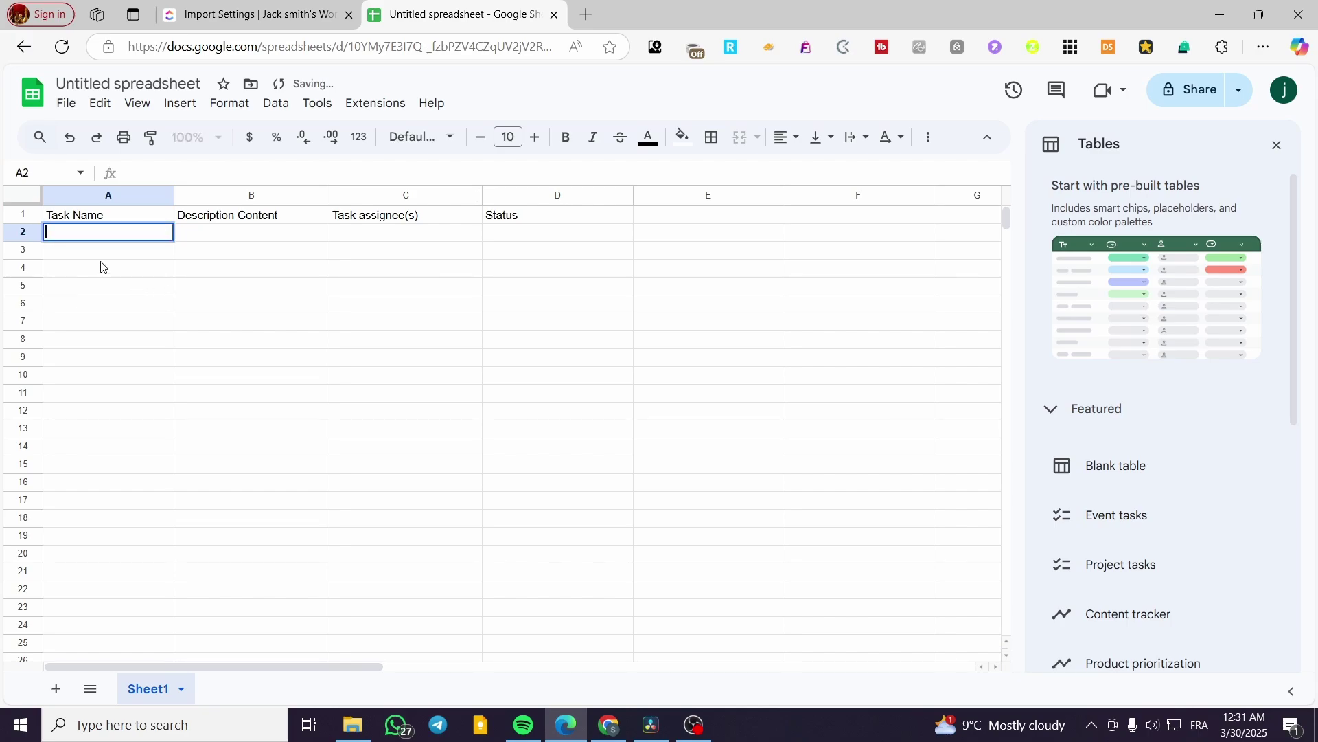
- Fill row 2 with 'Create a photoshop File', 'Animate and pre make all the tools', an assignee and 'To do'
left_click(228, 7)
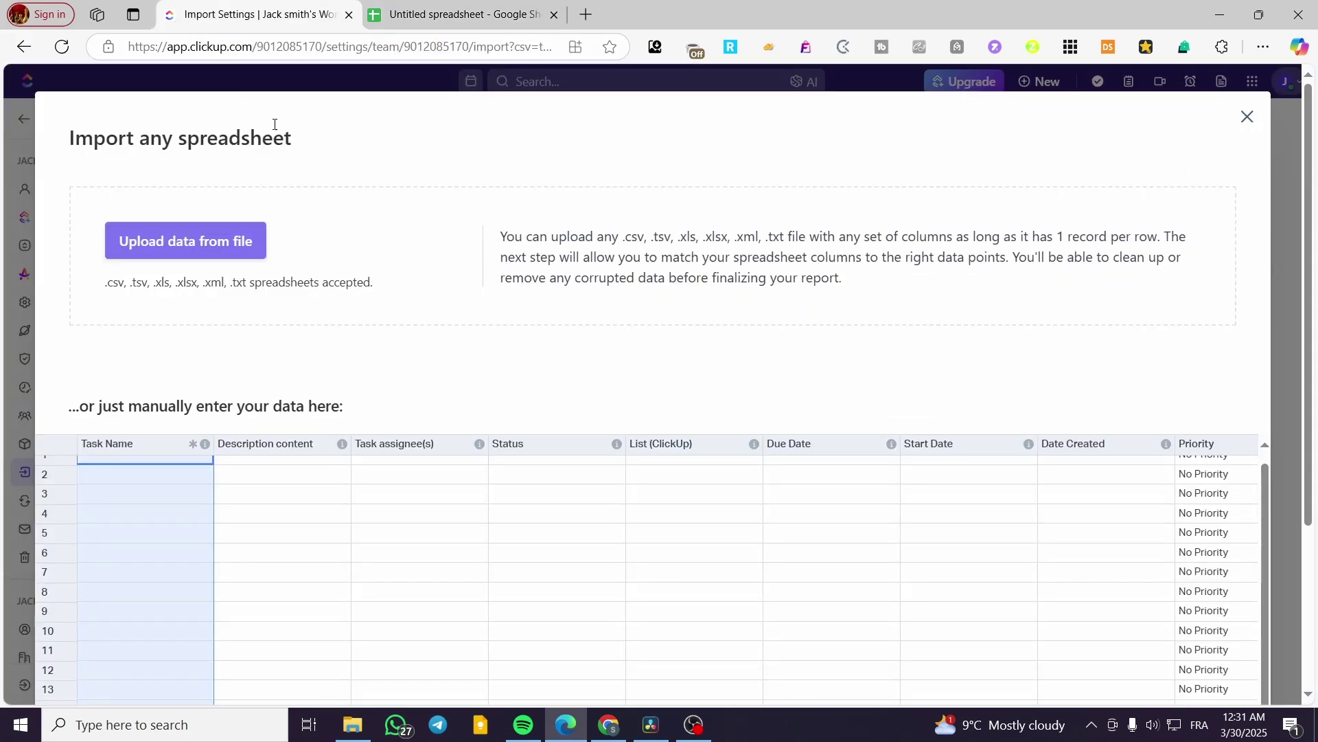
left_click(453, 14)
type("Create a")
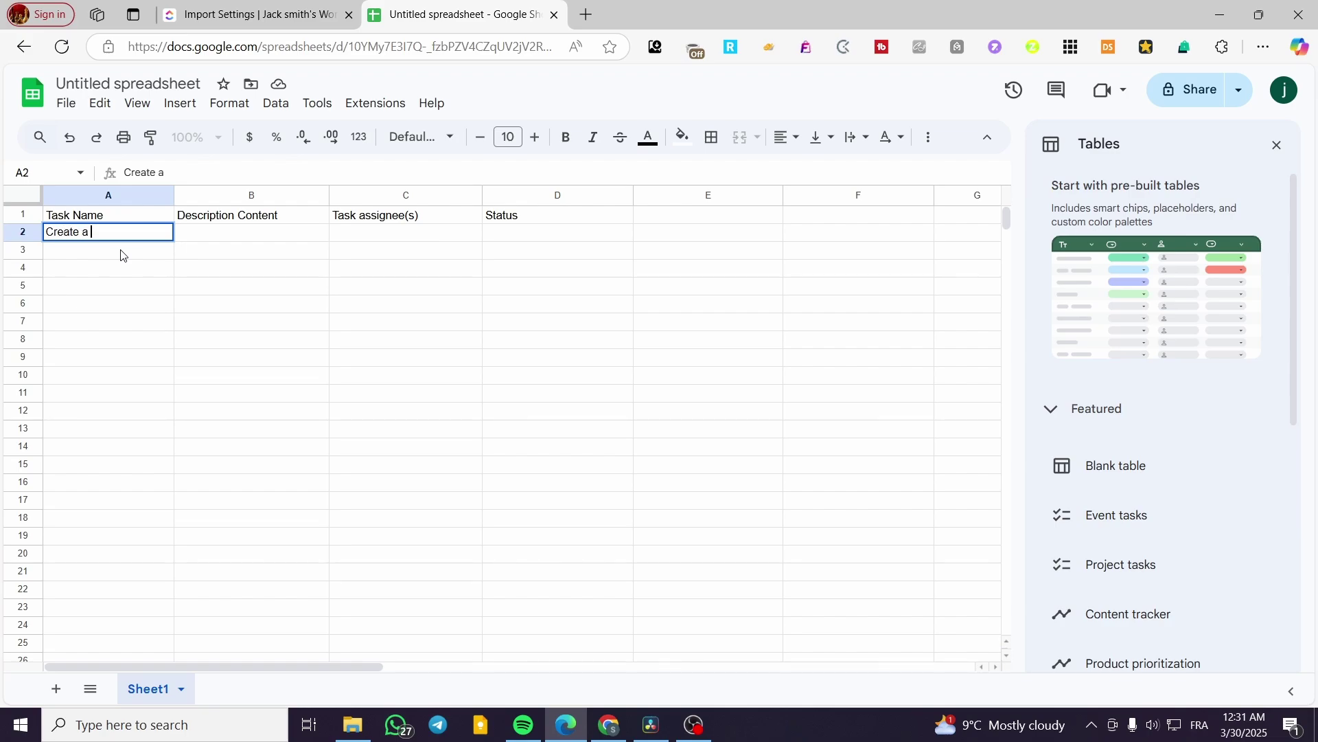
type(" photoshop File")
double_click(249, 237)
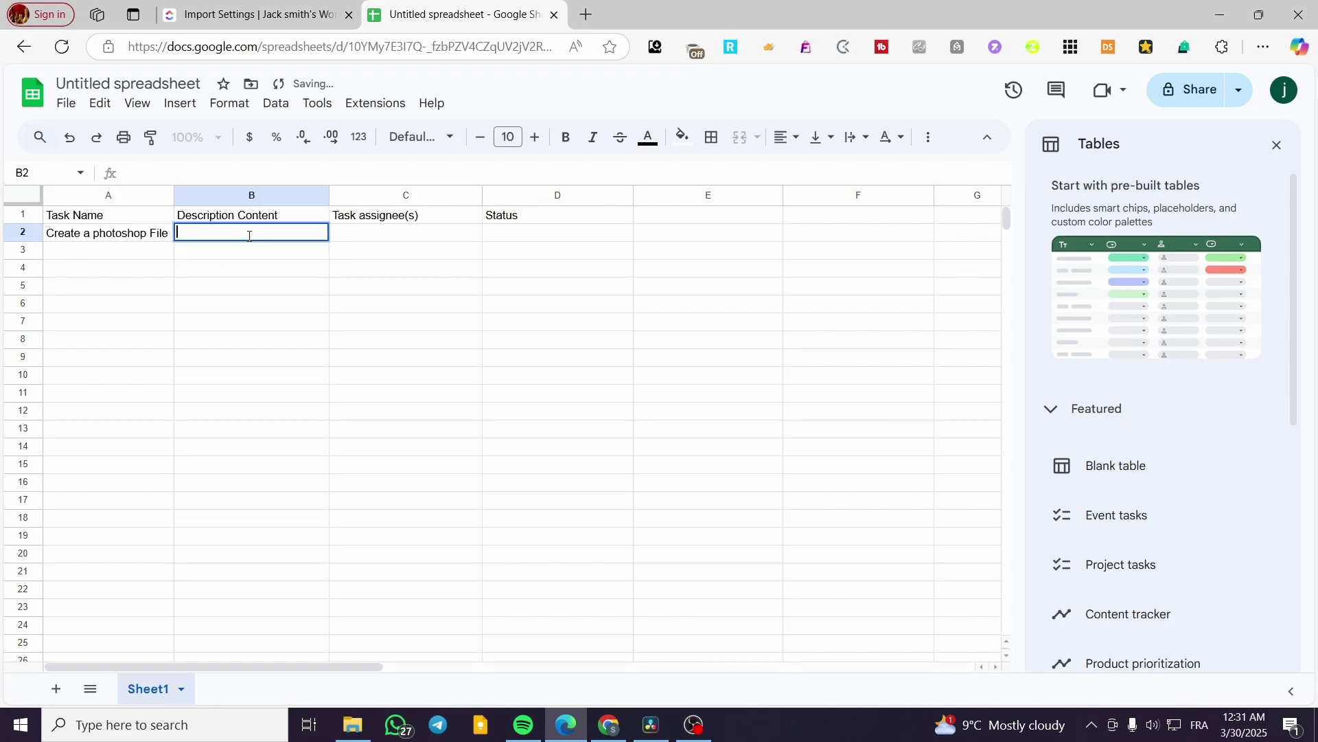
type("Animatea")
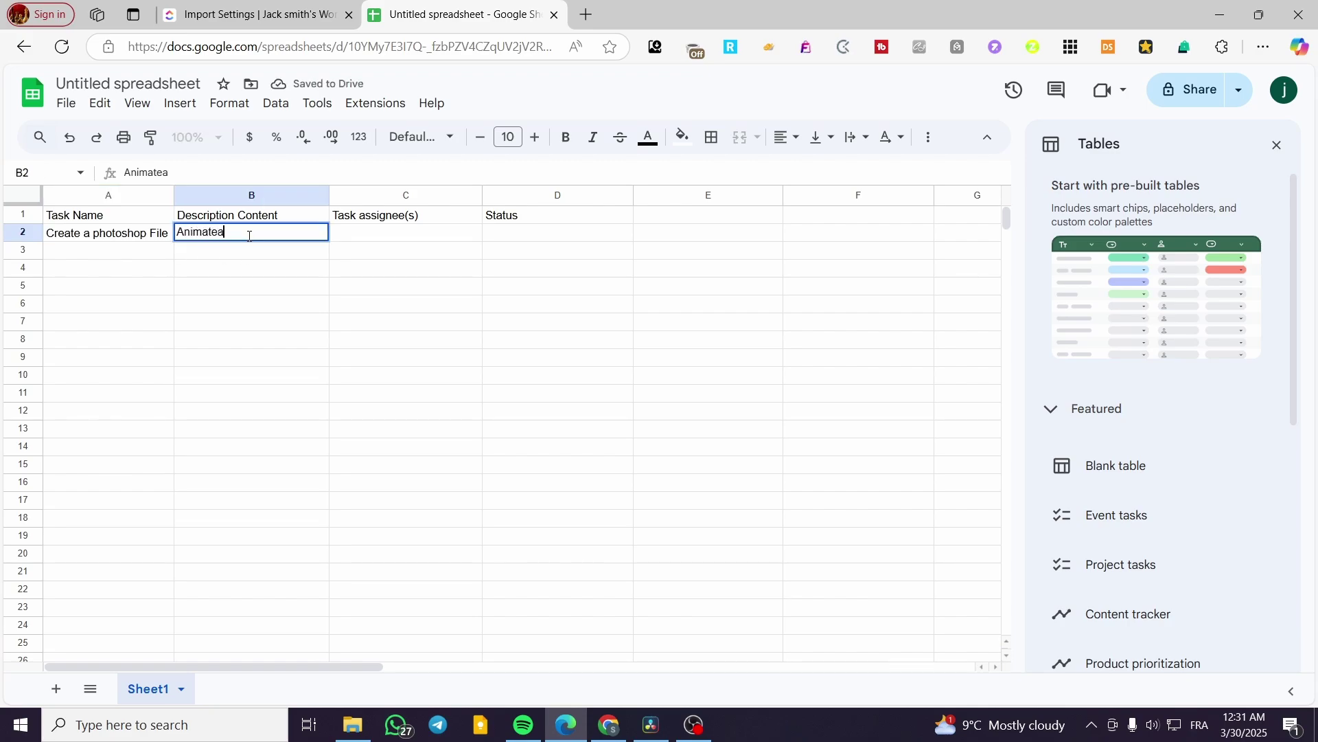
key("BackSpace")
type(" and ")
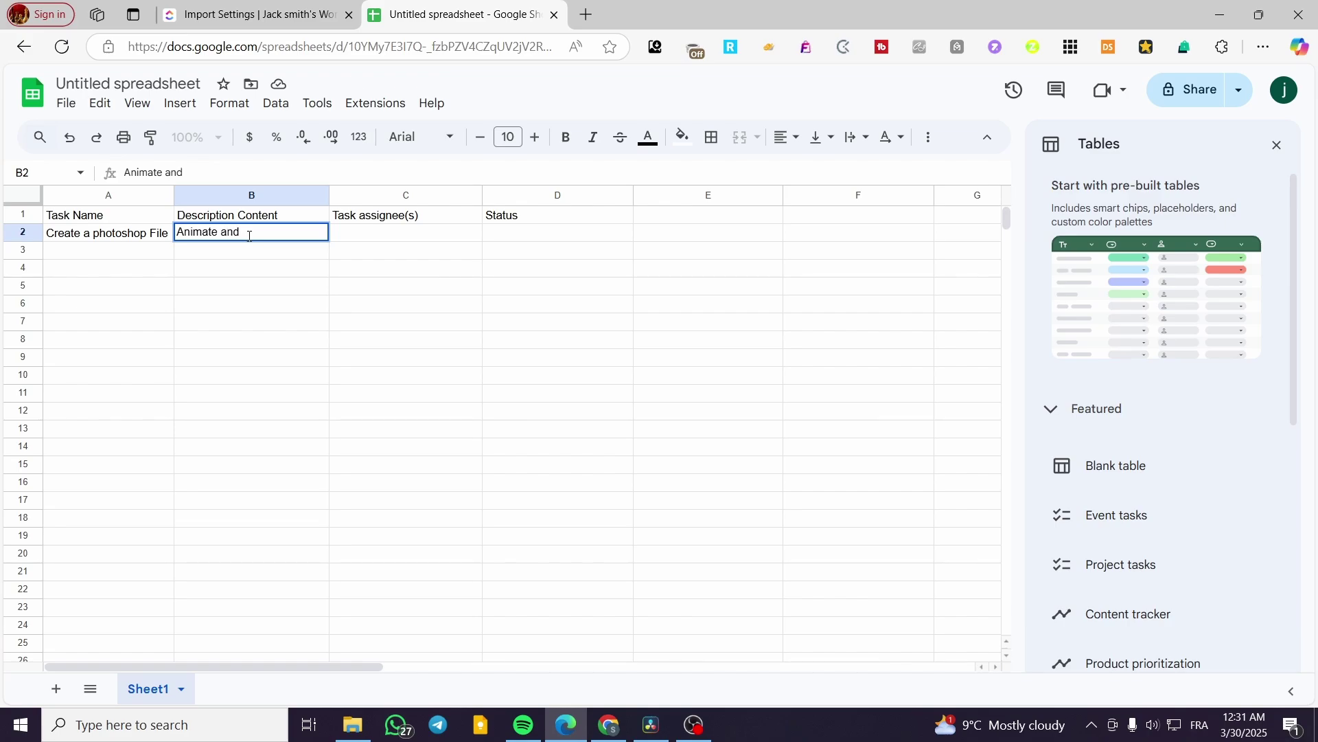
type("pre make all the tools")
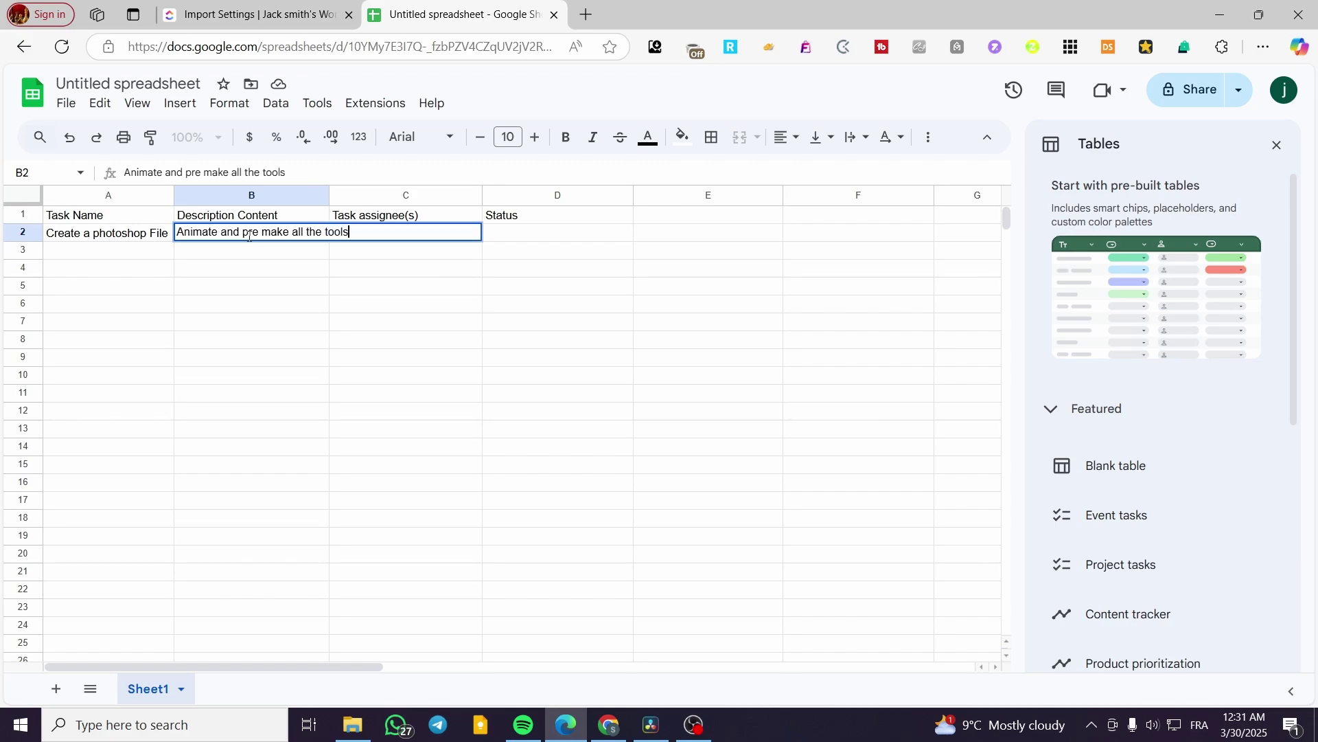
left_click(453, 236)
double_click(451, 236)
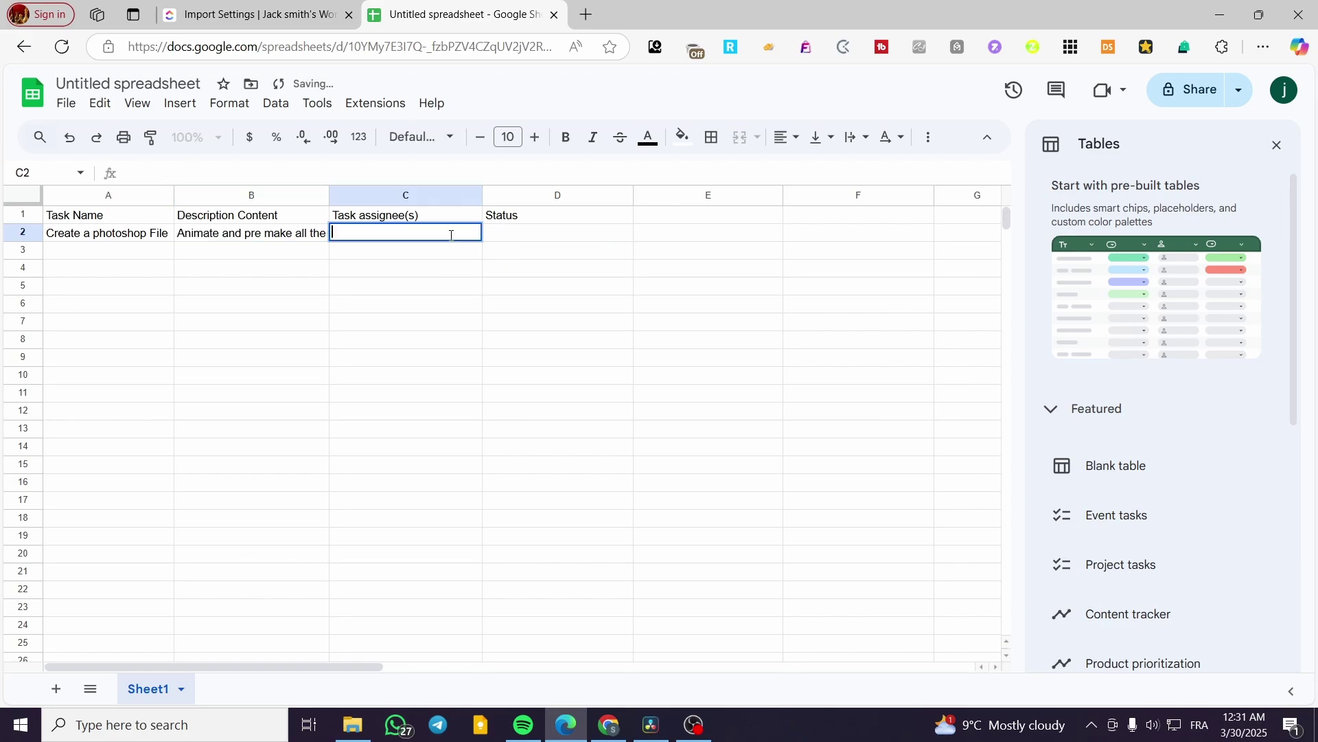
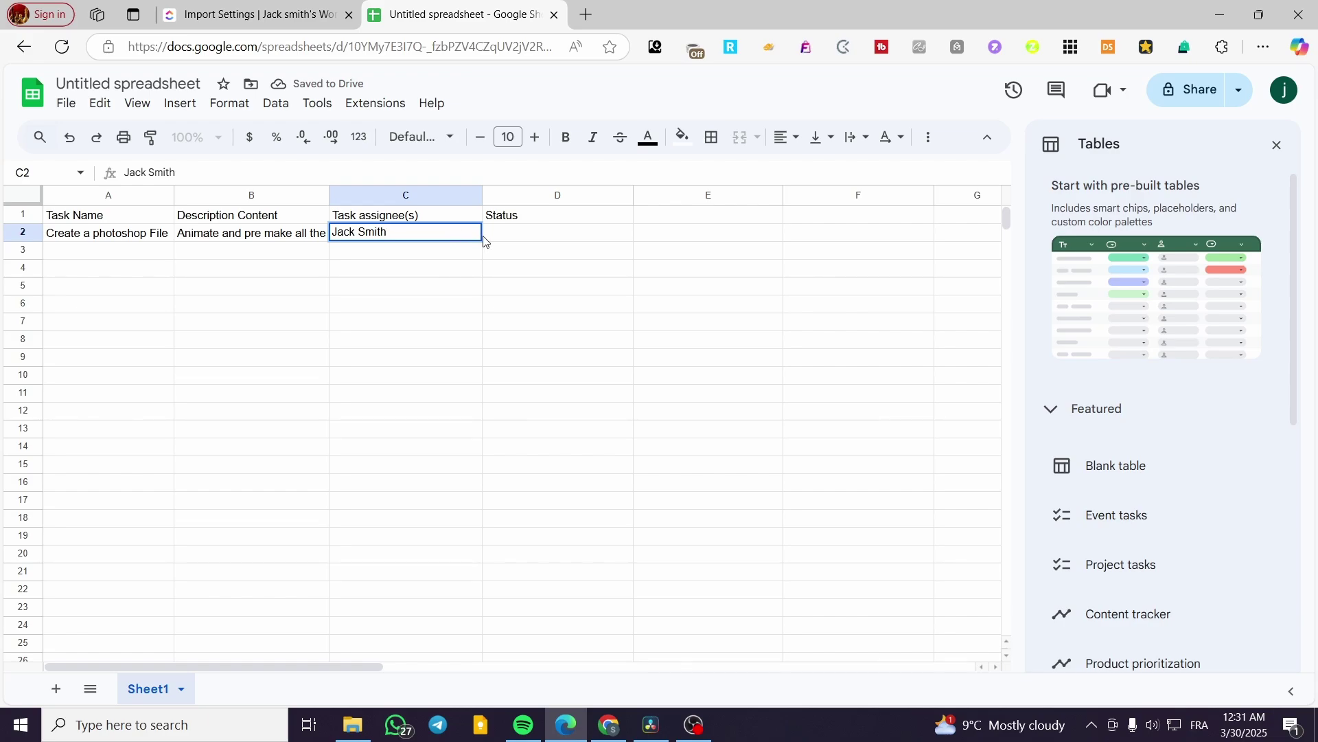
double_click(497, 234)
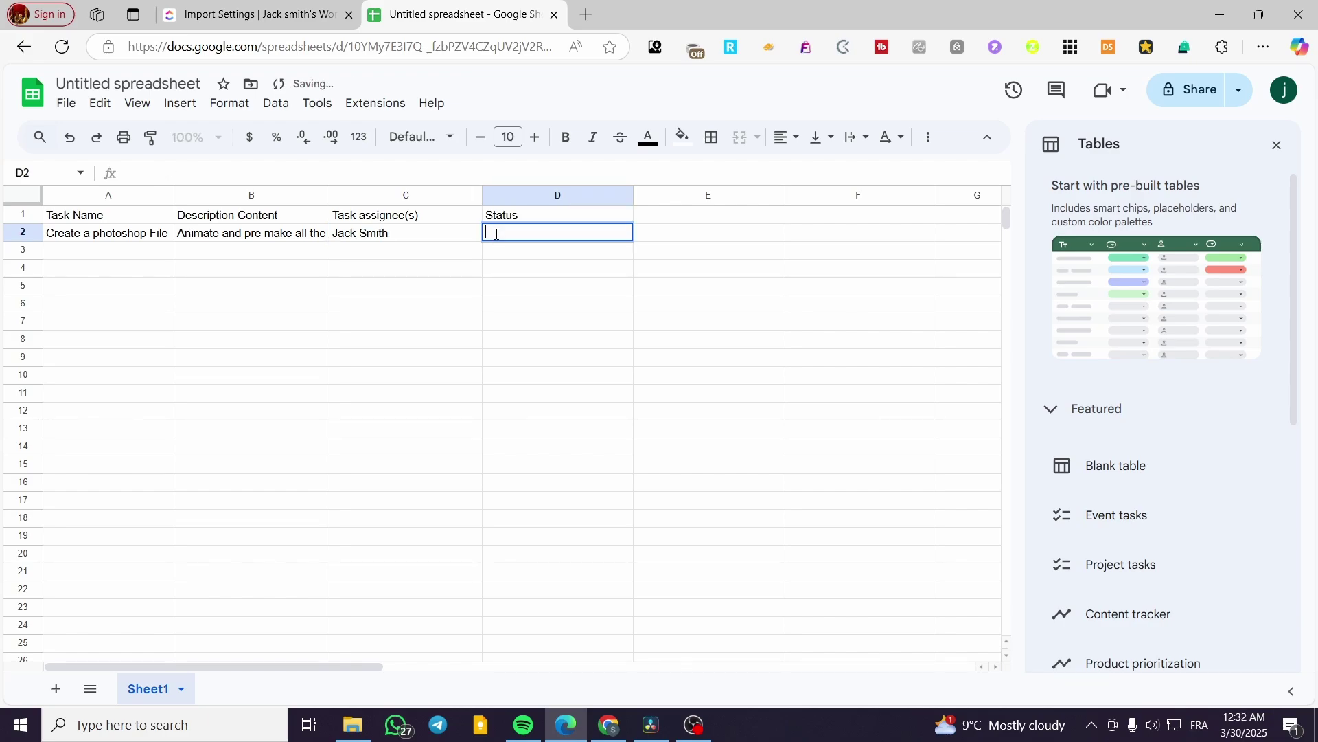
type("To do")
left_click(105, 251)
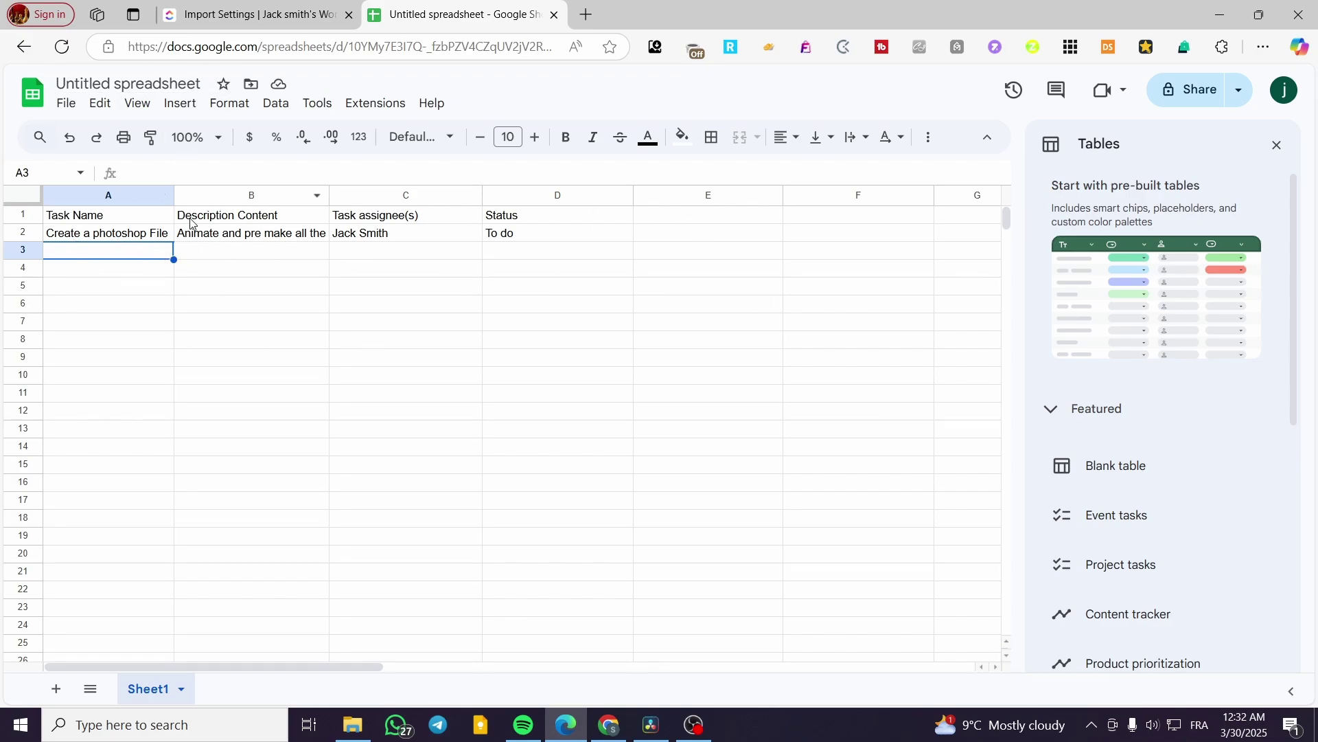
left_click(197, 83)
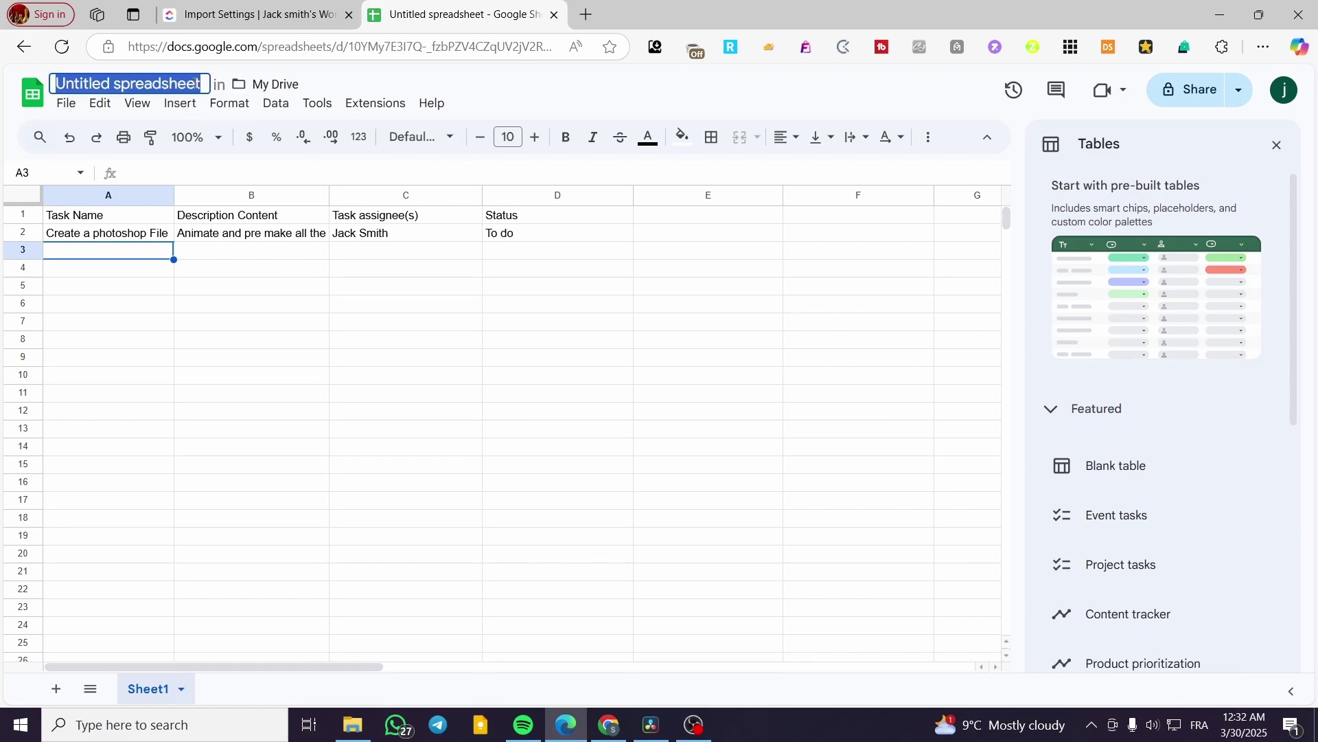
- Rename the spreadsheet from 'Untitled spreadsheet' to 'Clickup Test'
type("Click a")
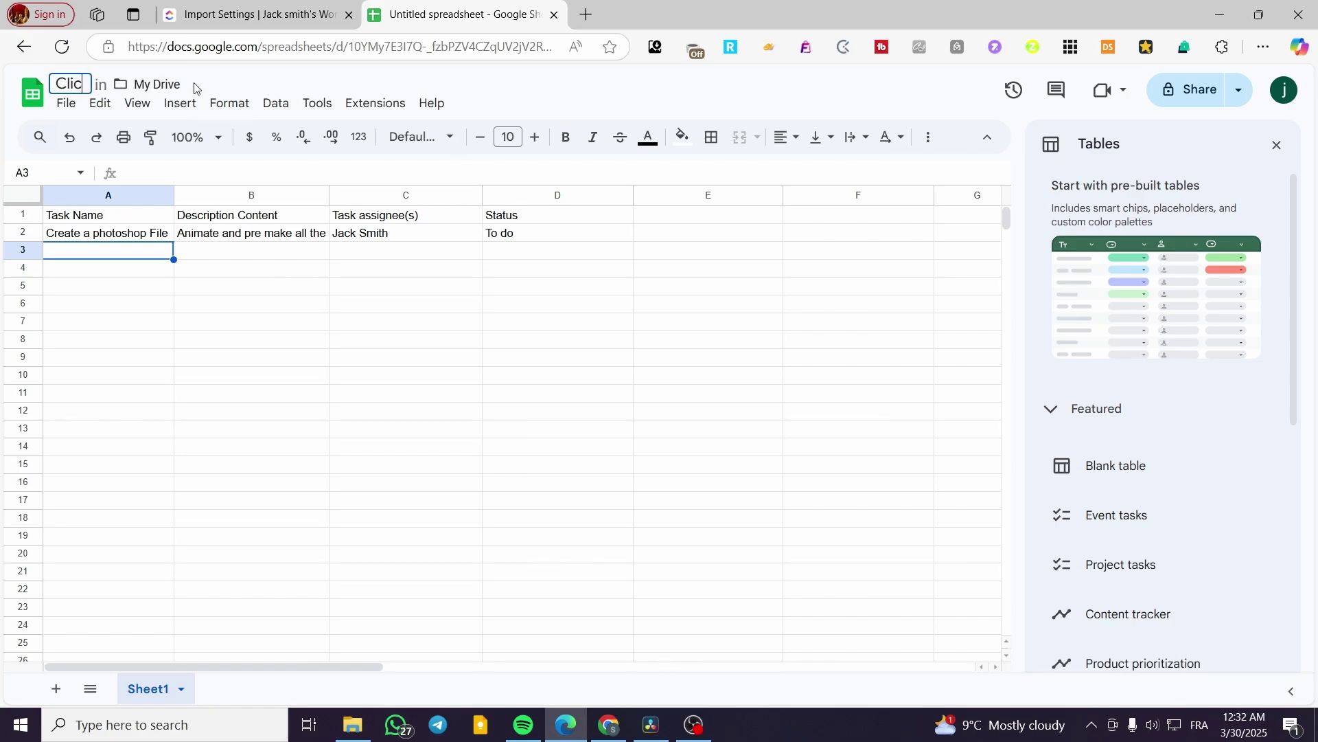
key("BackSpace")
key("BackSpace")
type("ap")
key("BackSpace")
type("pp")
key("BackSpace")
key("BackSpace")
key("BackSpace")
type("up ")
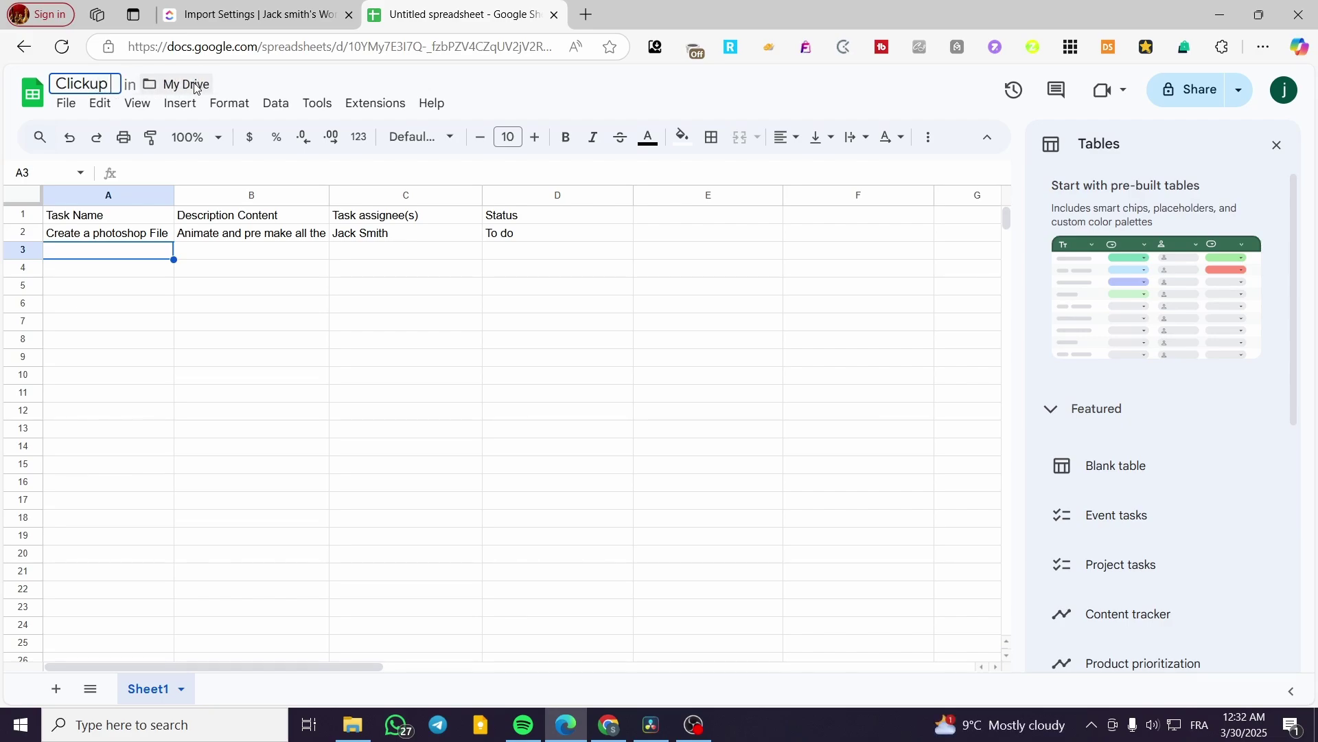
type("Test")
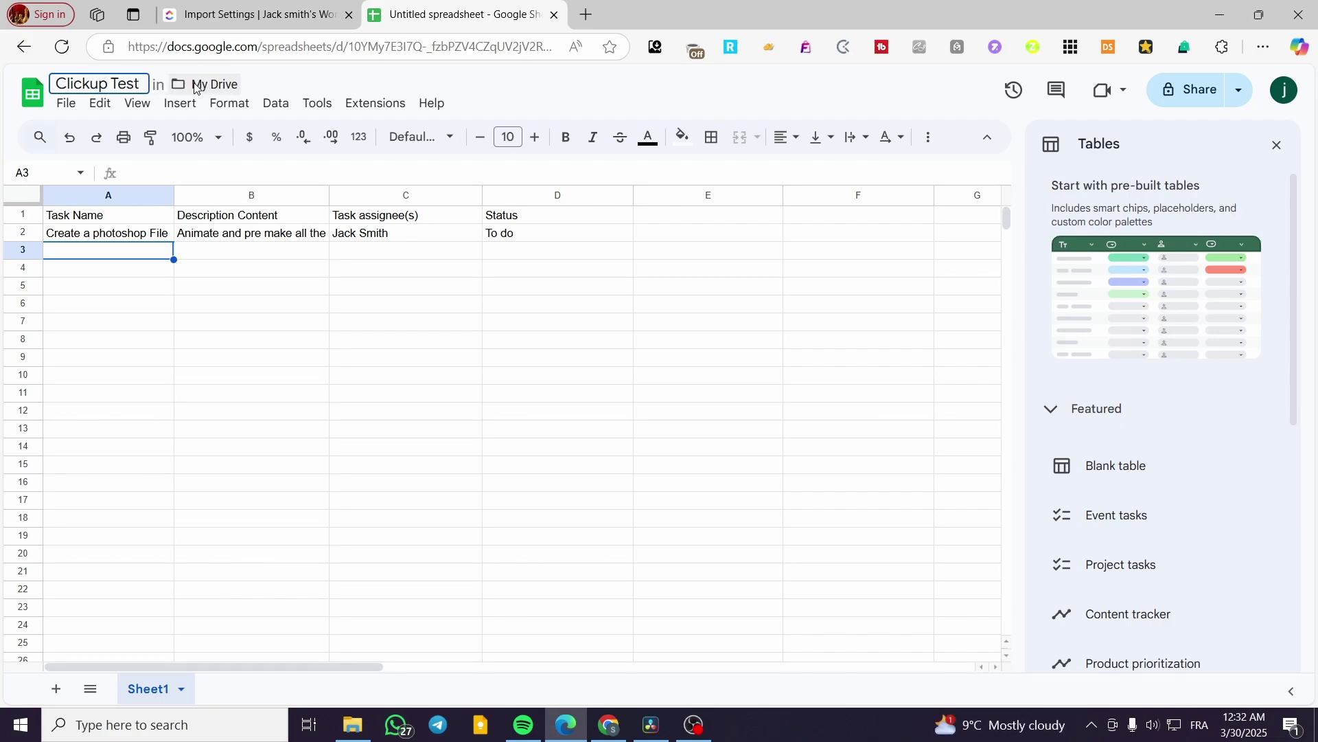
key("Return")
left_click(65, 110)
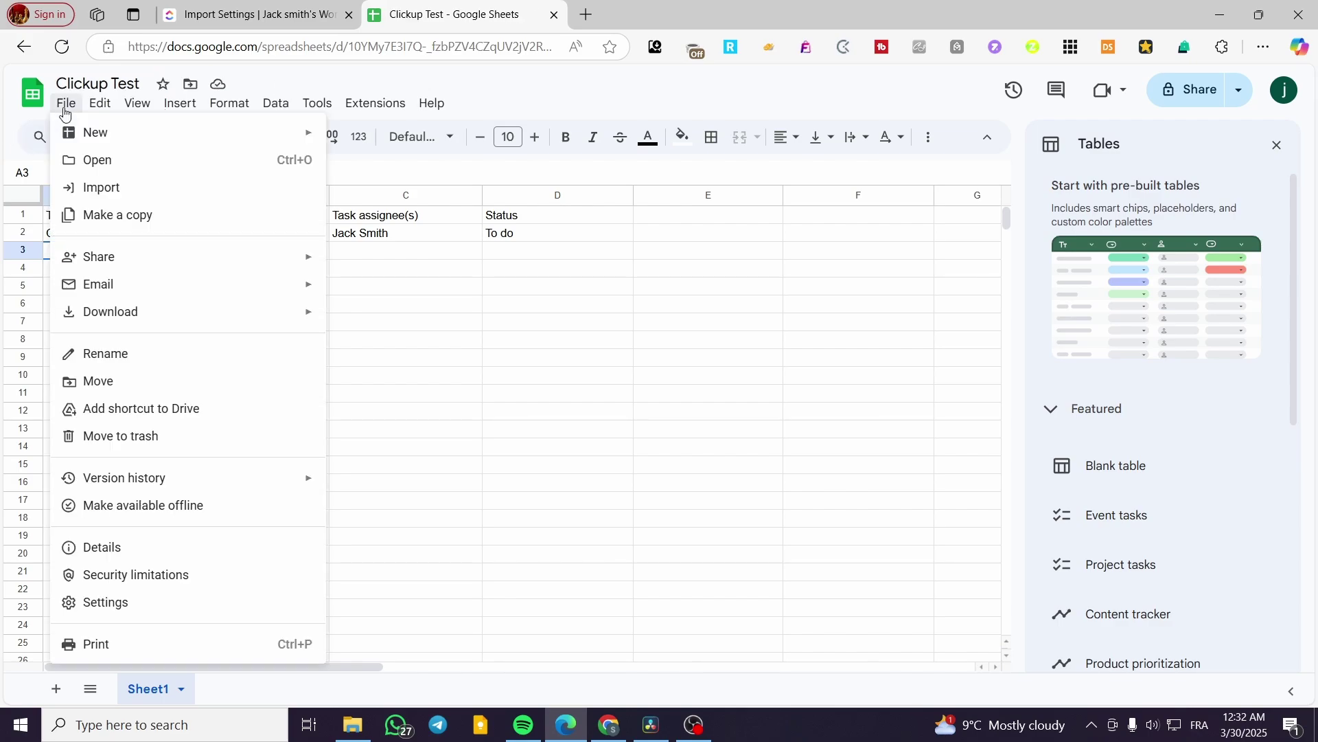
- Download the sheet as 'Clickup Test - Sheet1.csv' and return to the ClickUp import page
mouse_move(138, 317)
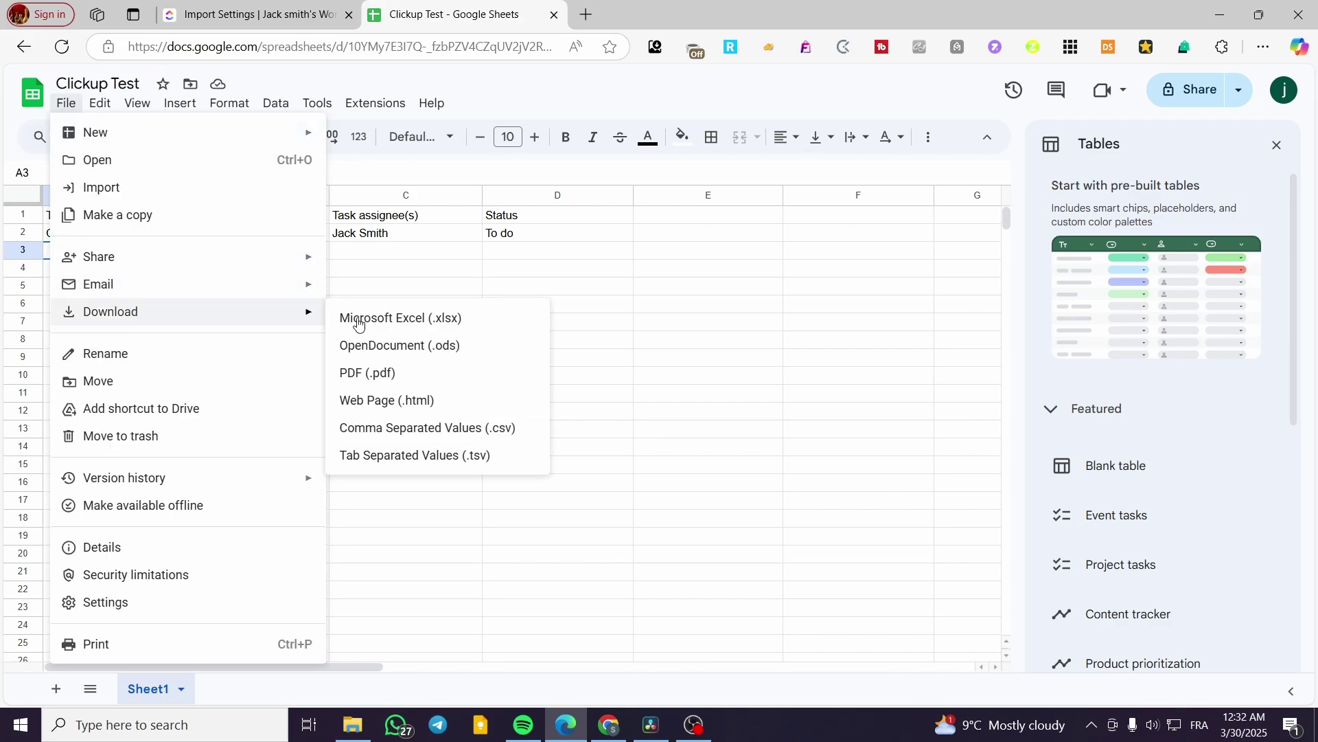
left_click(500, 432)
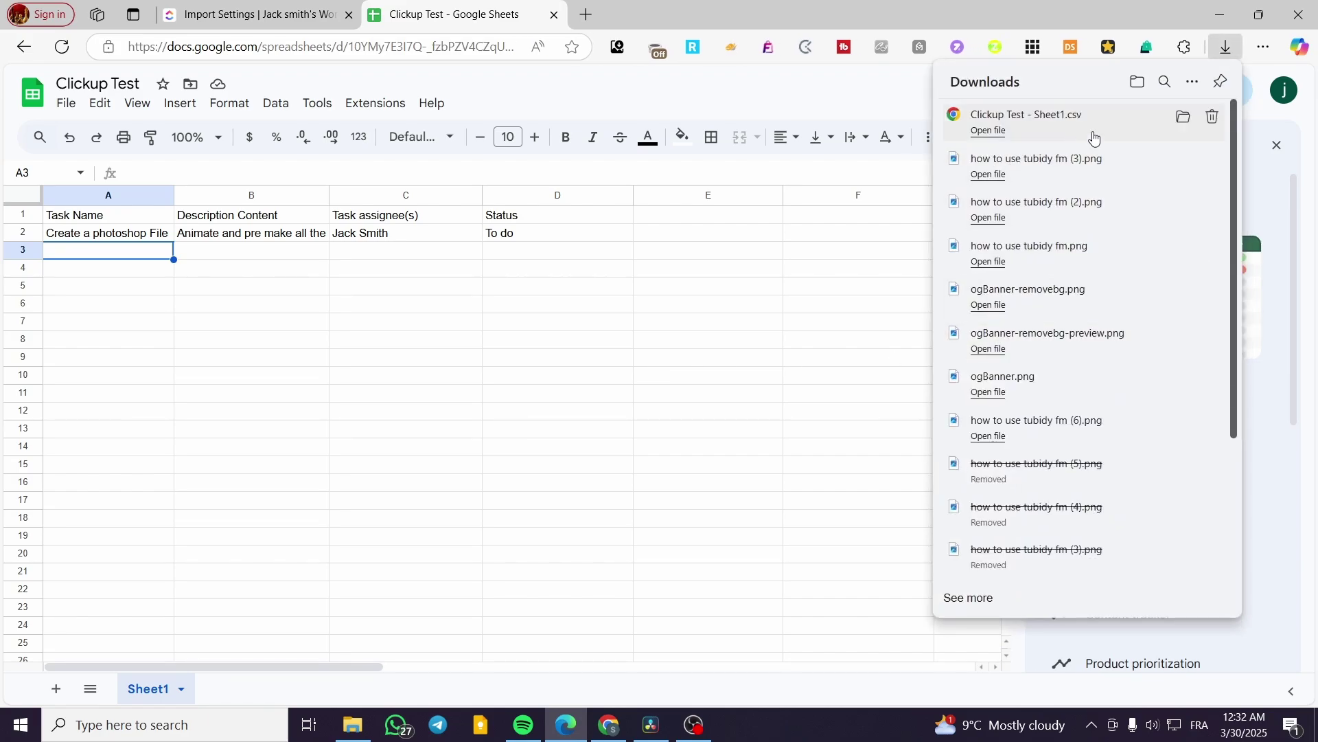
left_click(254, 14)
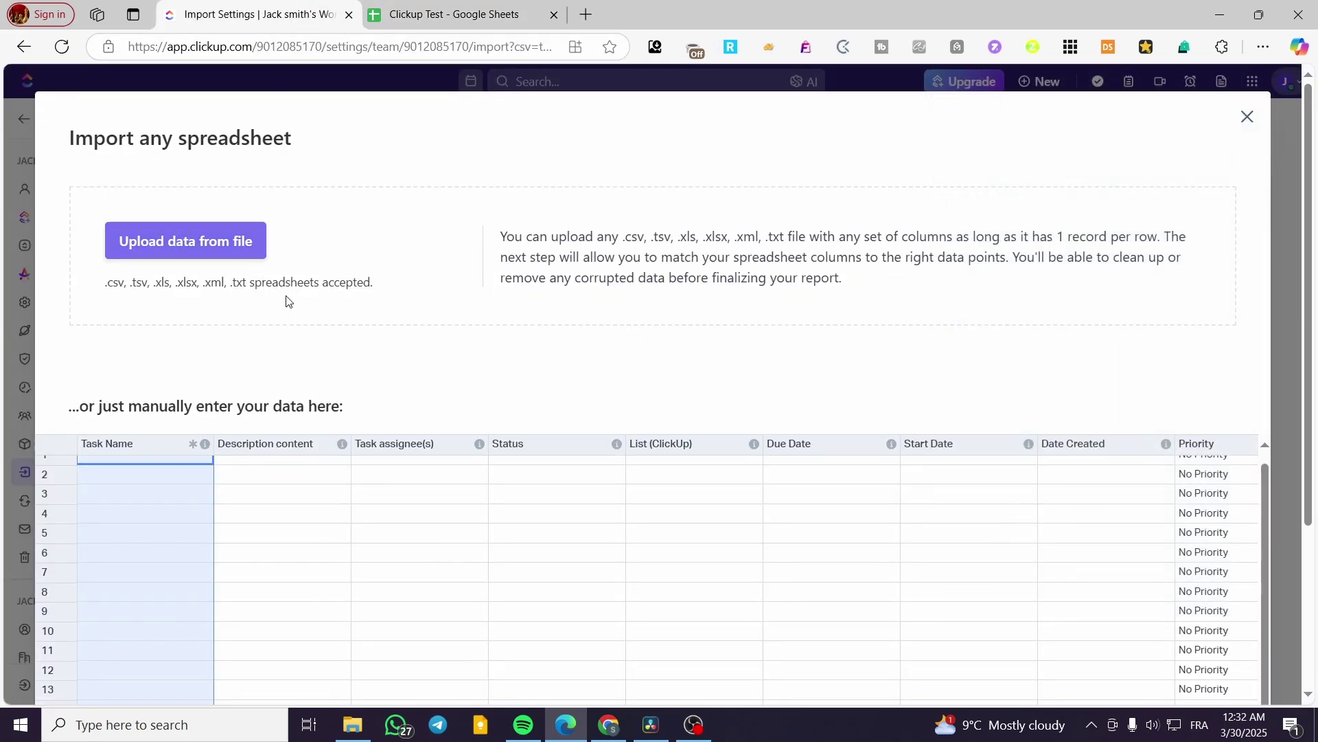
- Drag 'Clickup Test - Sheet1.csv' from Edge's downloads into the importer, keeping ASCII encoding
left_click(1262, 47)
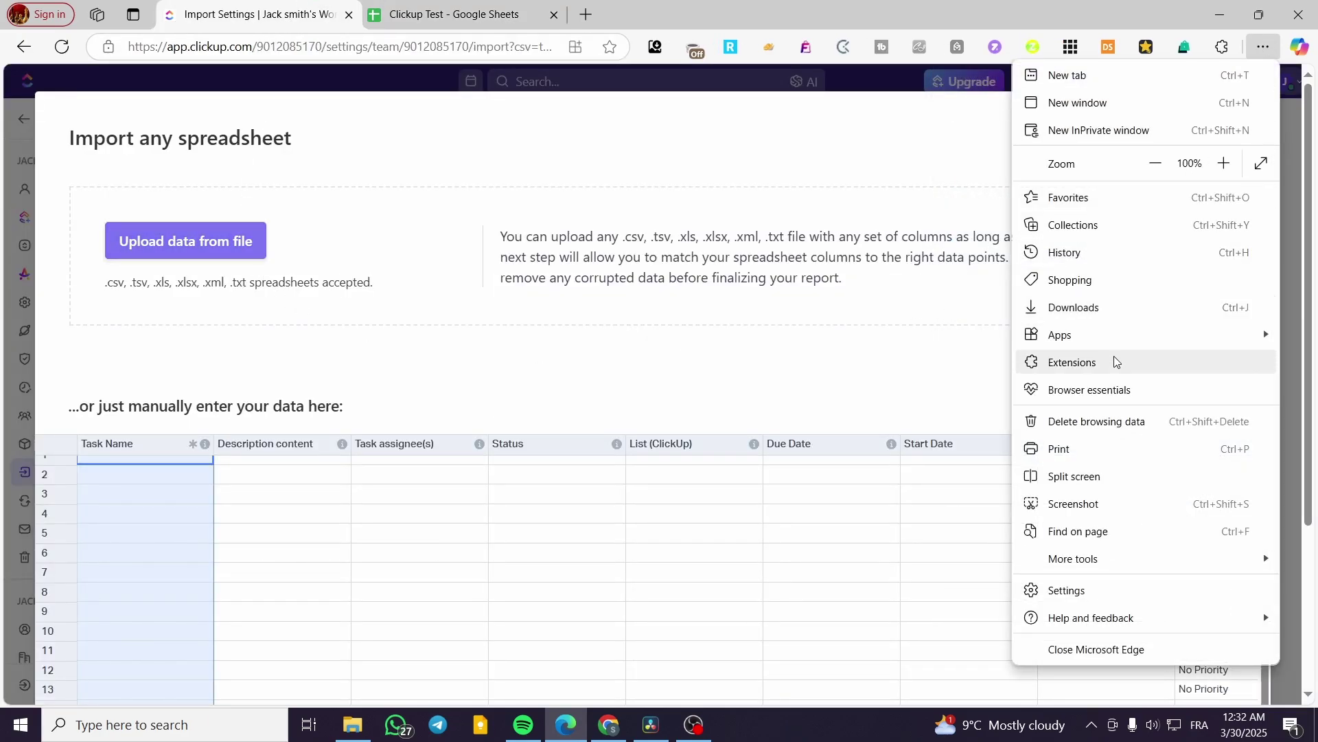
left_click(1129, 308)
left_click_drag(989, 118, 183, 562)
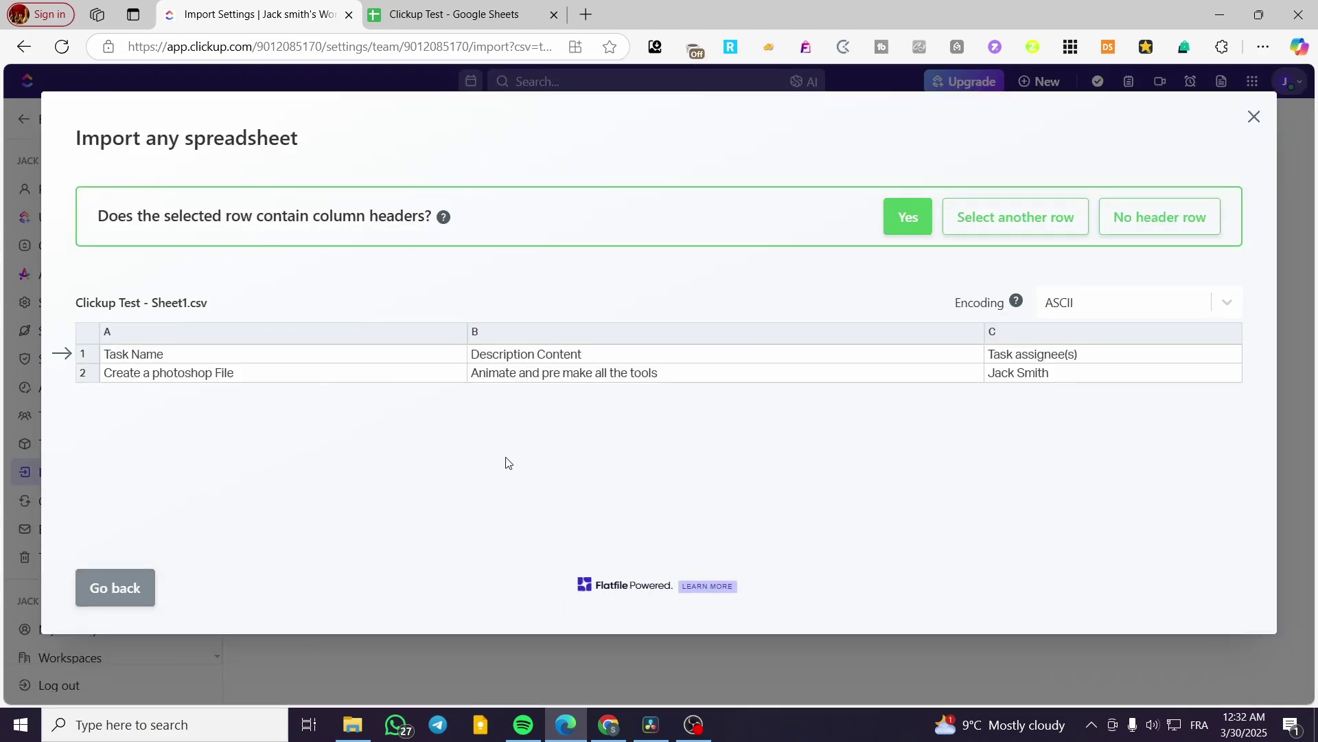
left_click(1156, 312)
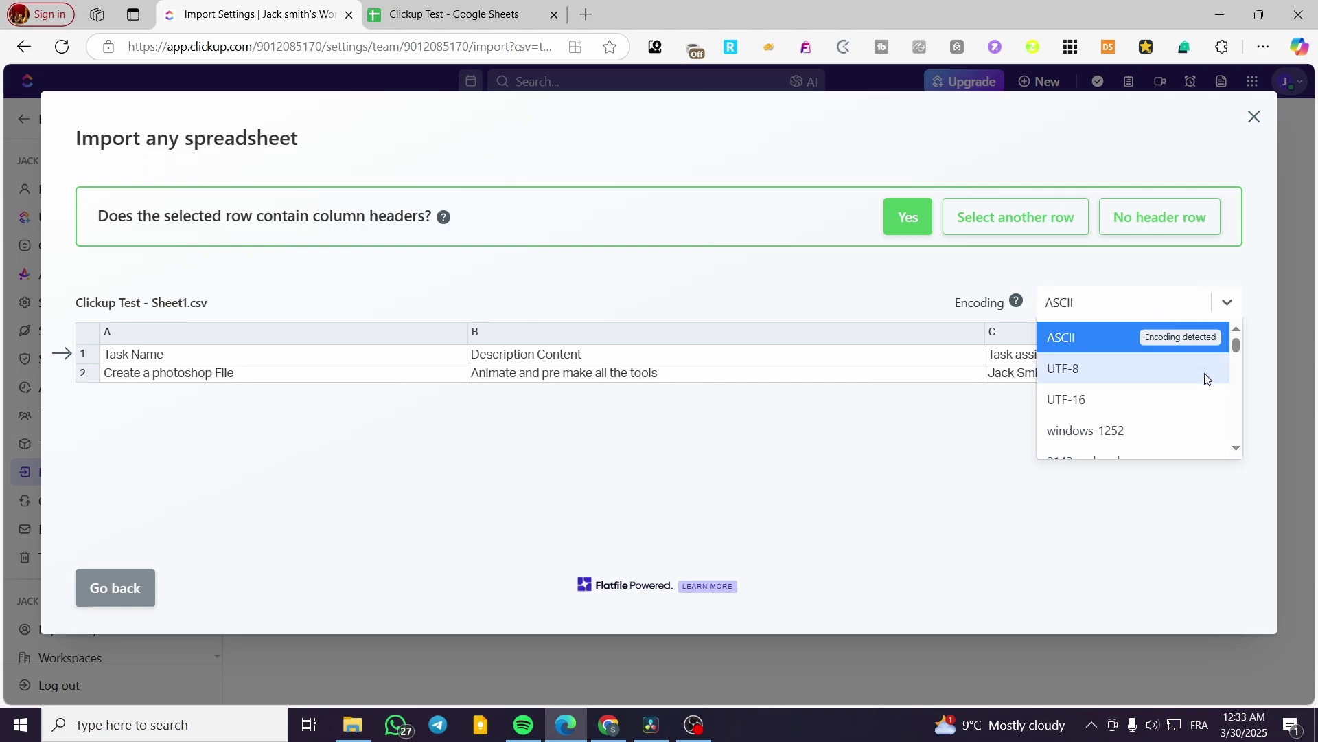
left_click(1206, 379)
left_click(1176, 311)
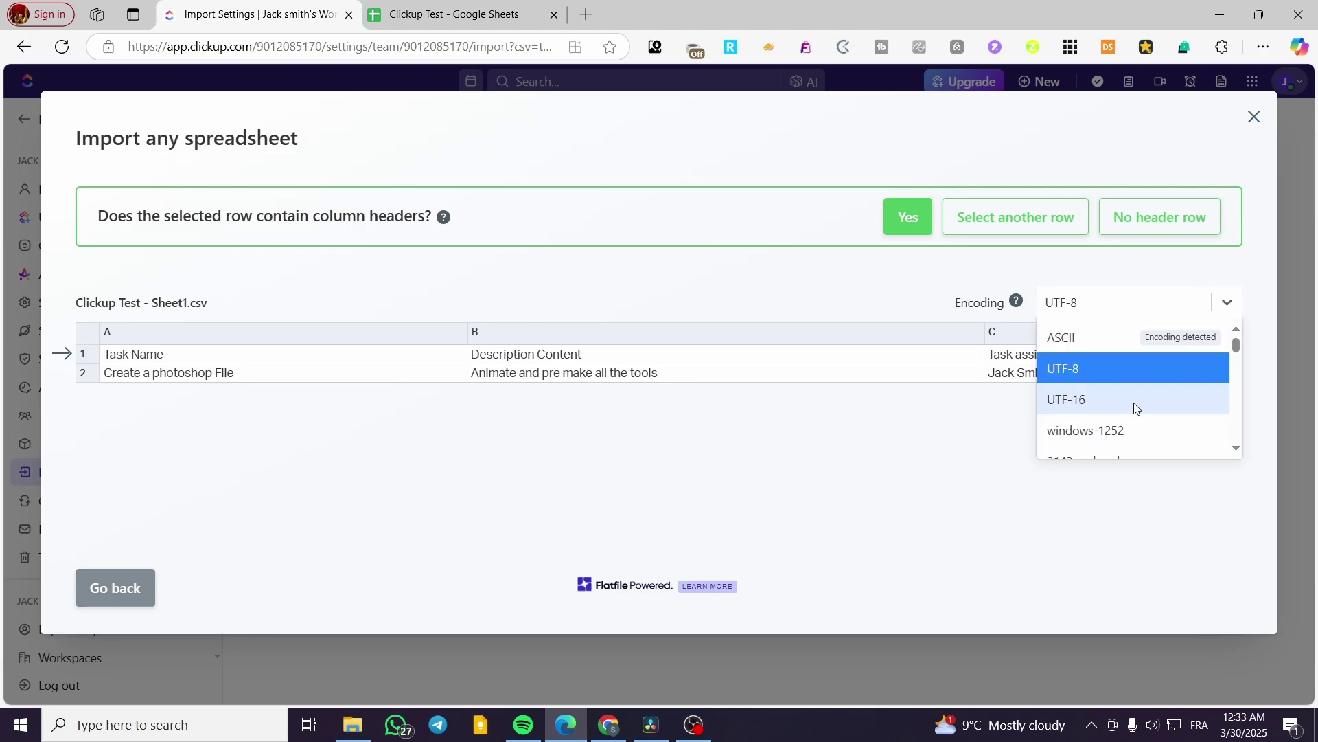
left_click(1164, 340)
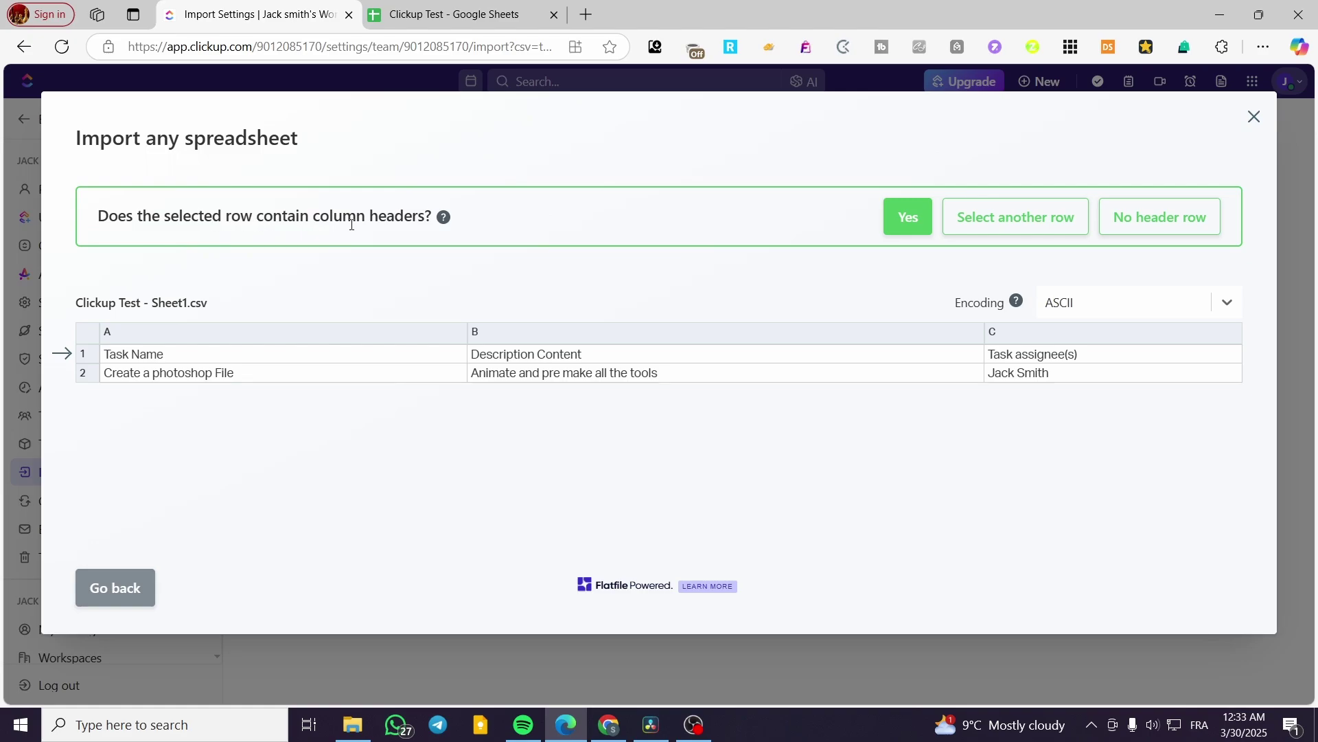
- Confirm that row 1 of the spreadsheet holds the column headers
left_click(918, 229)
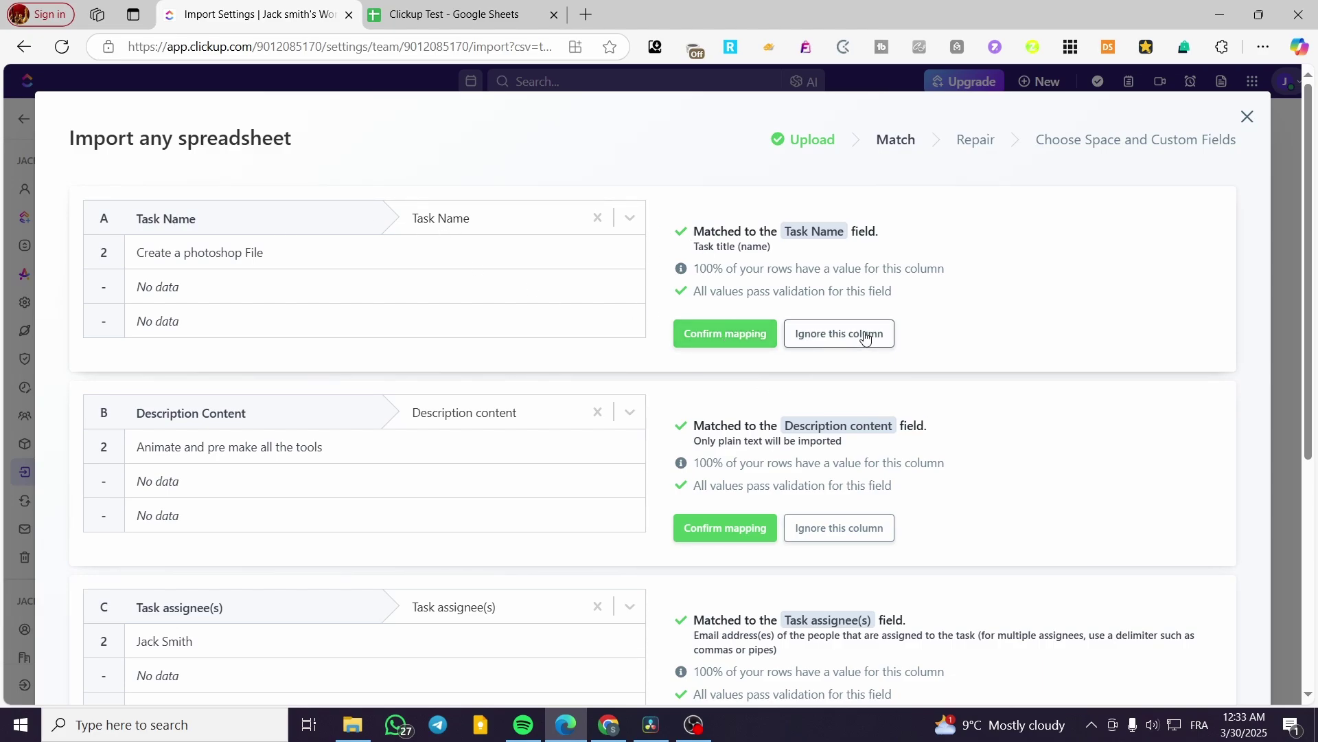
scroll(865, 336, "down", 5)
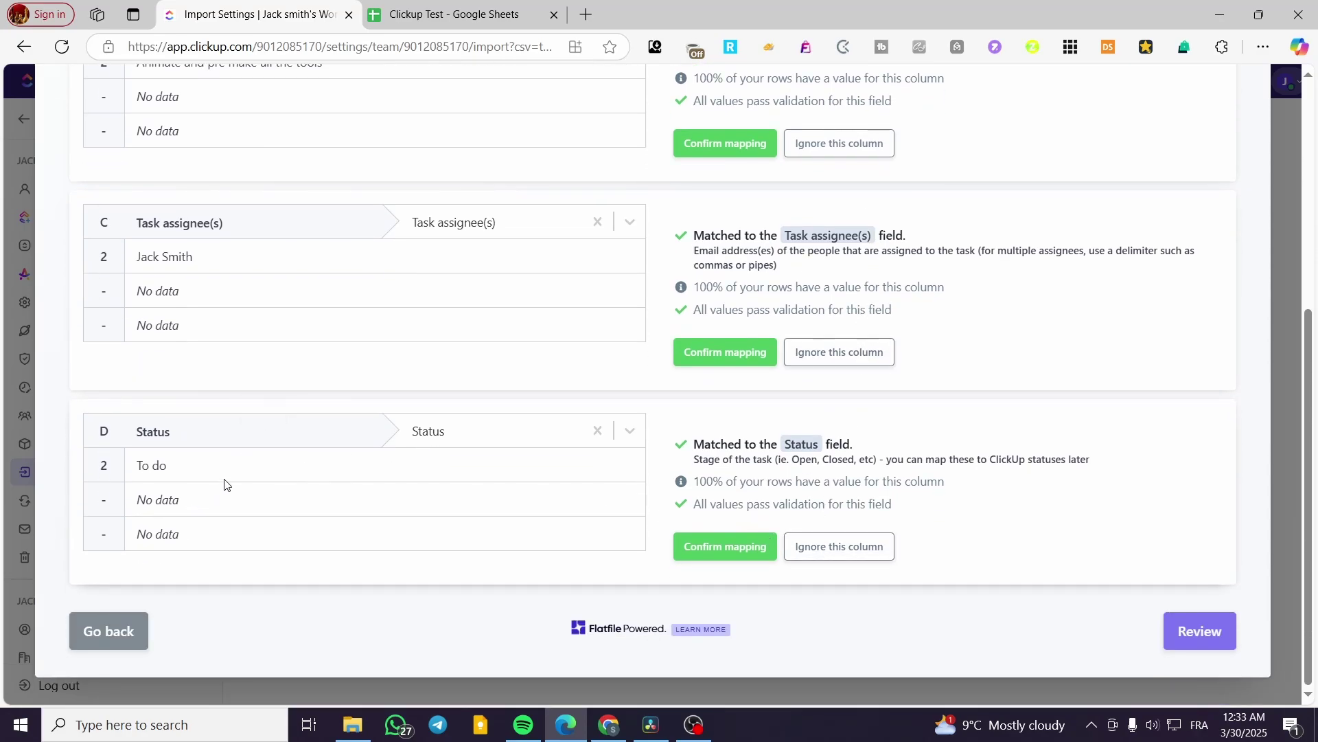
scroll(307, 453, "up", 4)
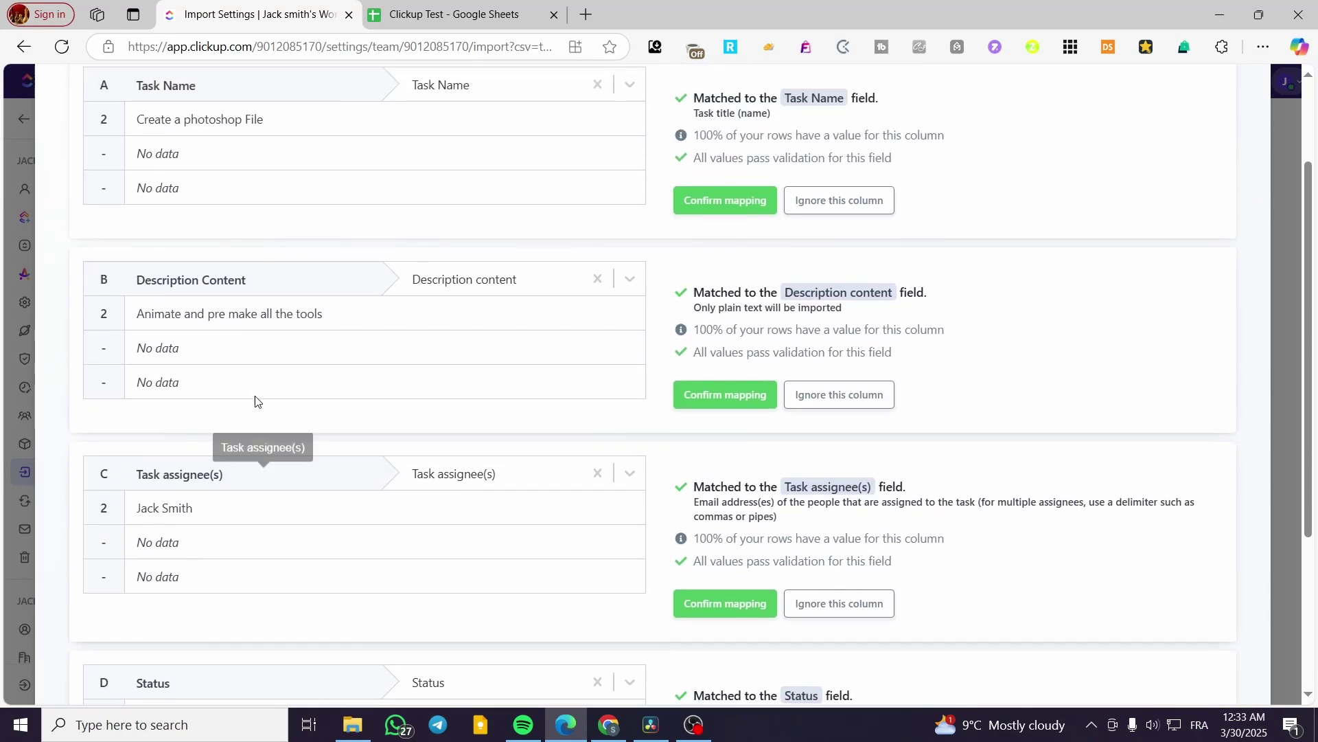
scroll(485, 300, "up", 2)
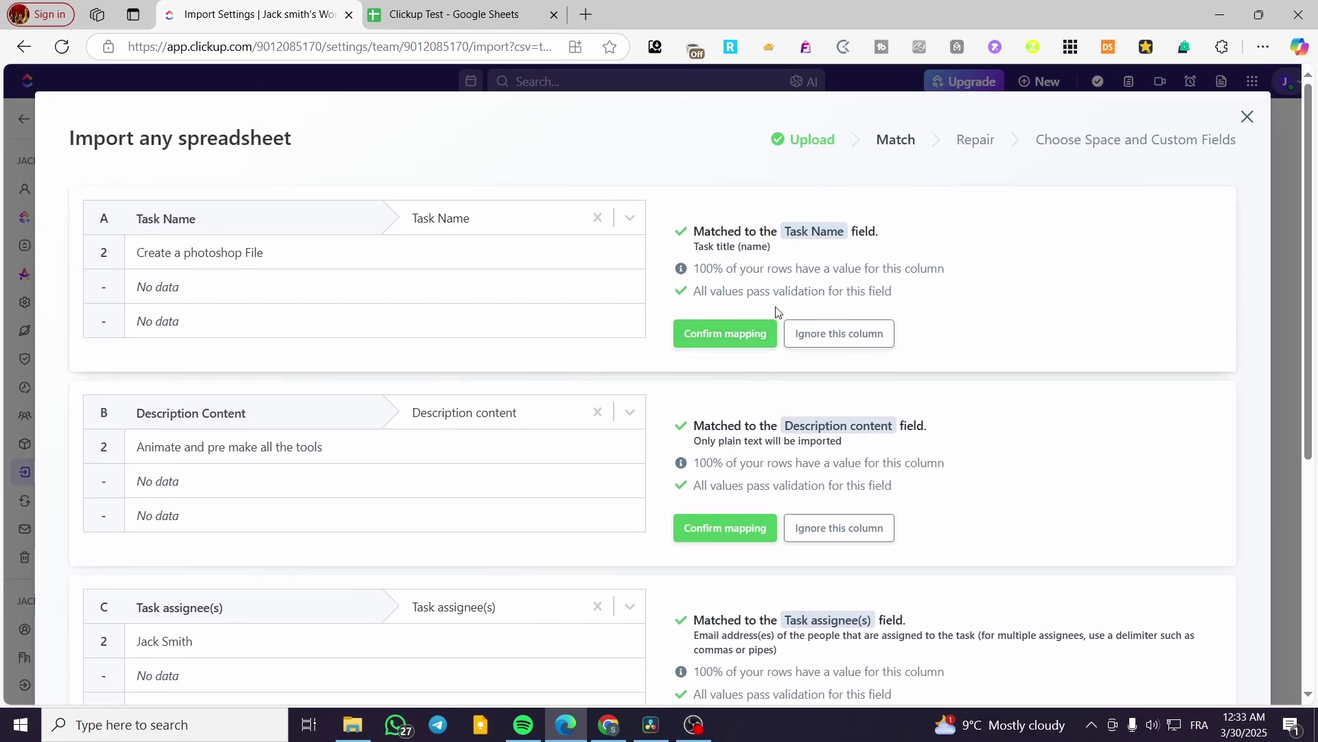
scroll(776, 311, "down", 6)
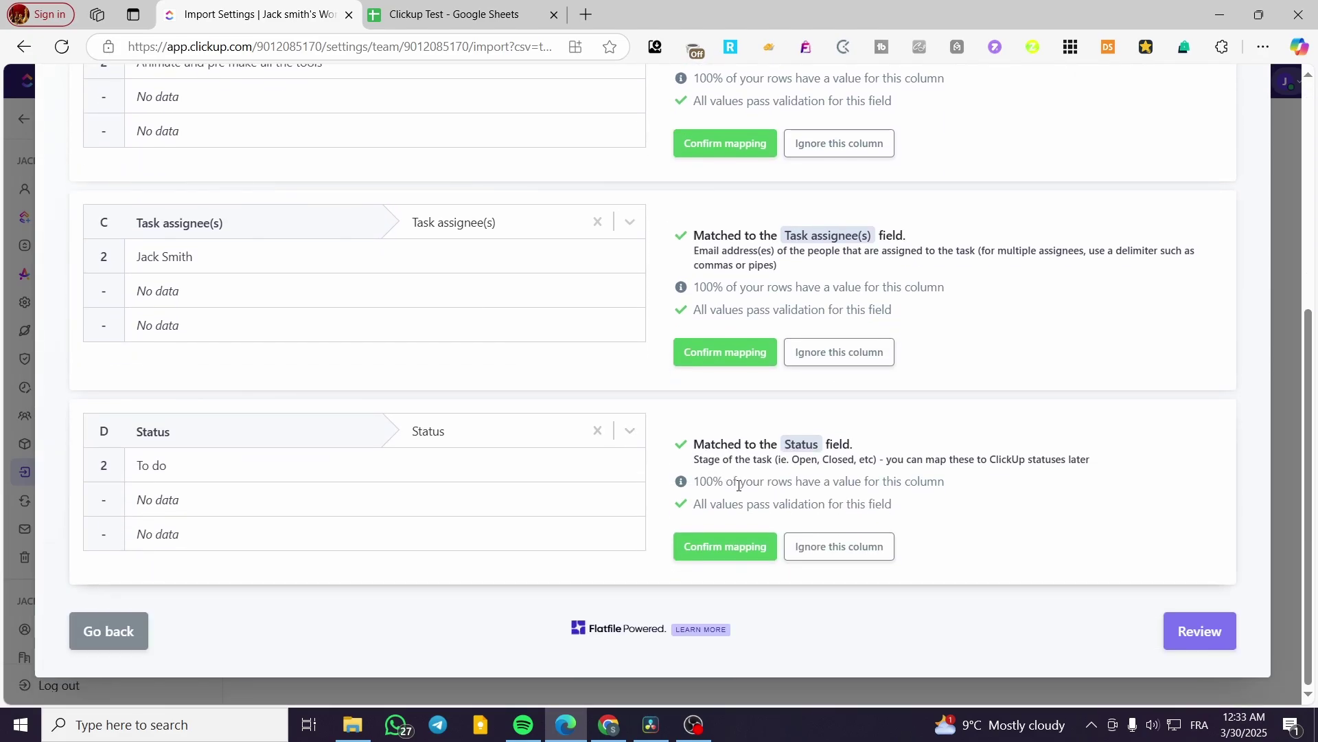
- Confirm the Status, Task assignee(s), Description content and Task Name column mappings
left_click(707, 546)
left_click(733, 473)
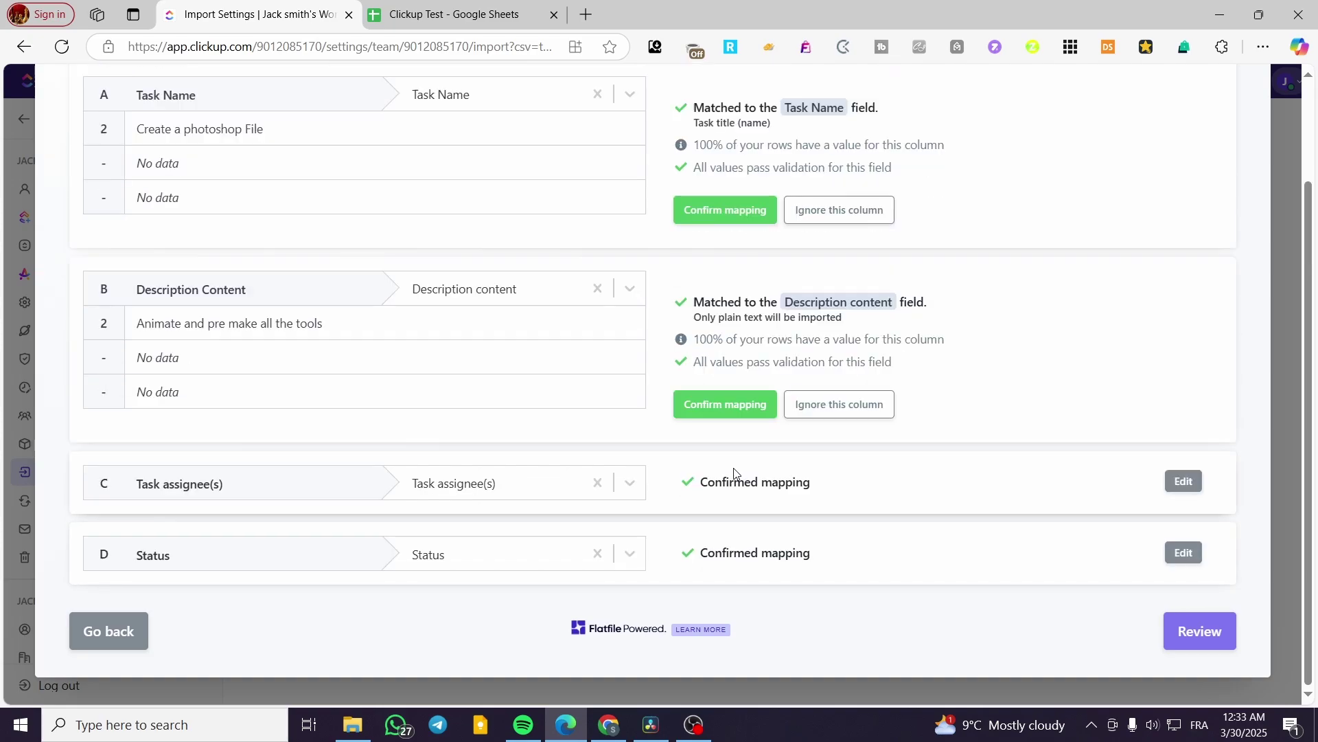
left_click(747, 405)
left_click(710, 334)
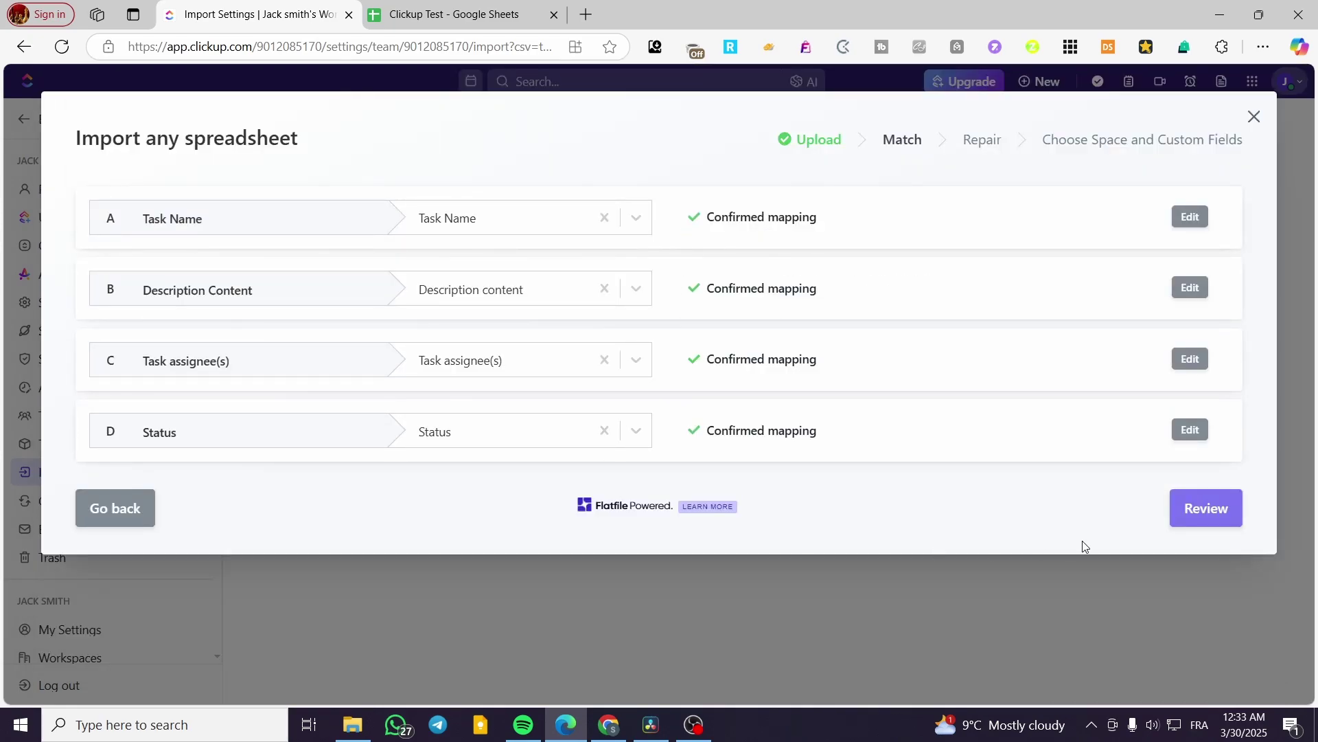
- Review the imported spreadsheet data and answer Yes to submit it for import
left_click(1217, 520)
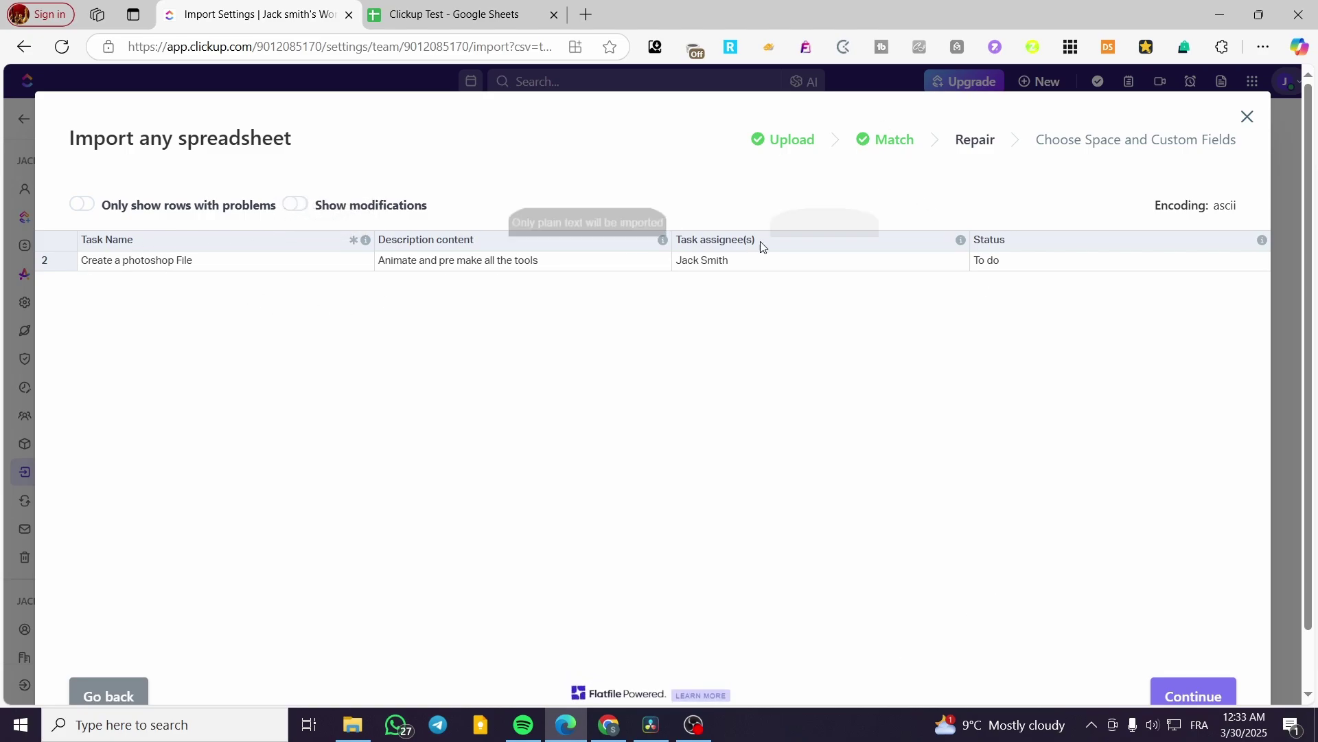
scroll(1204, 673, "down", 1)
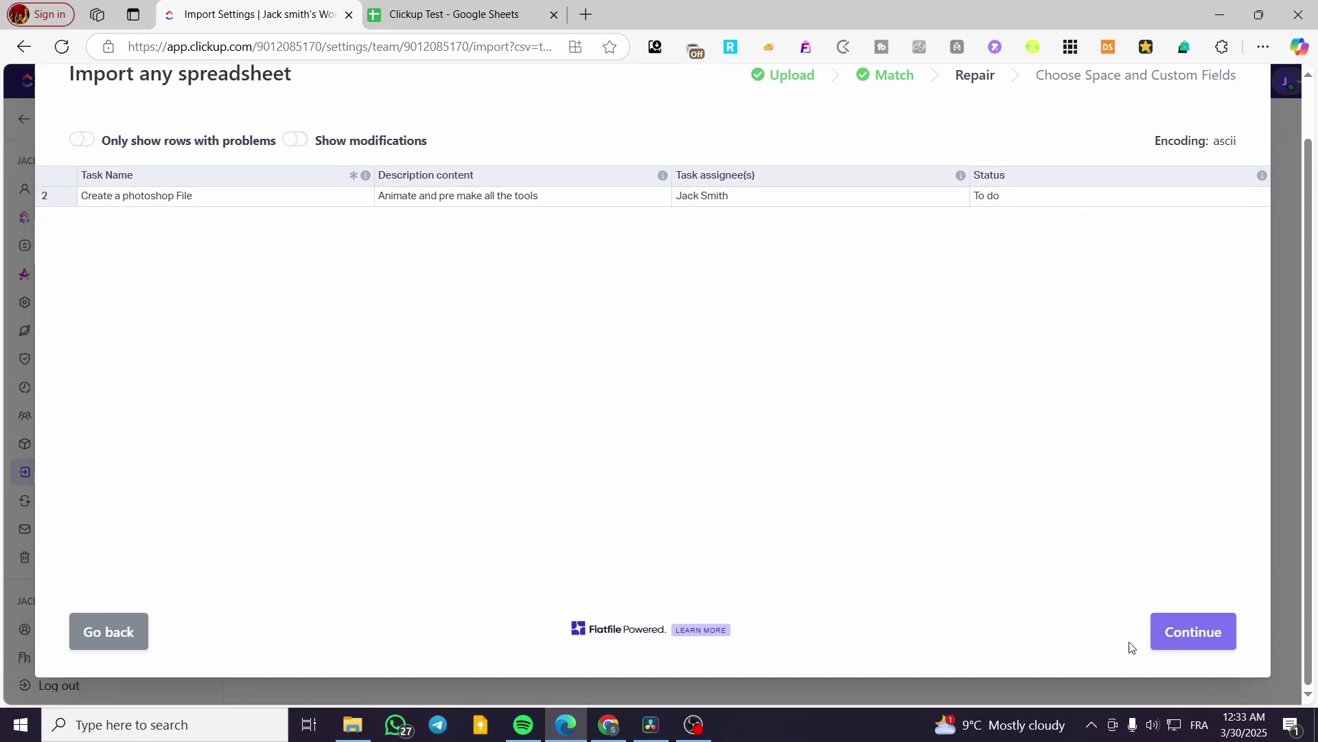
left_click(1181, 631)
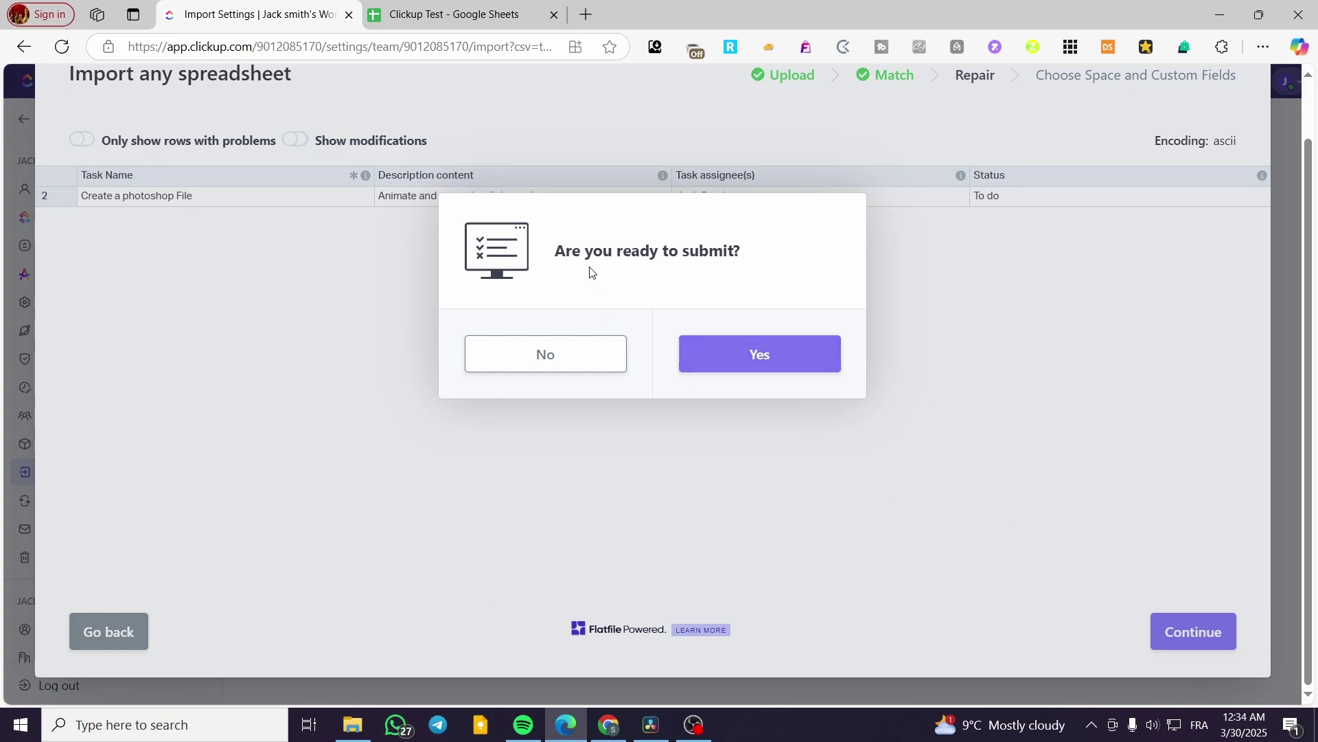
left_click(759, 353)
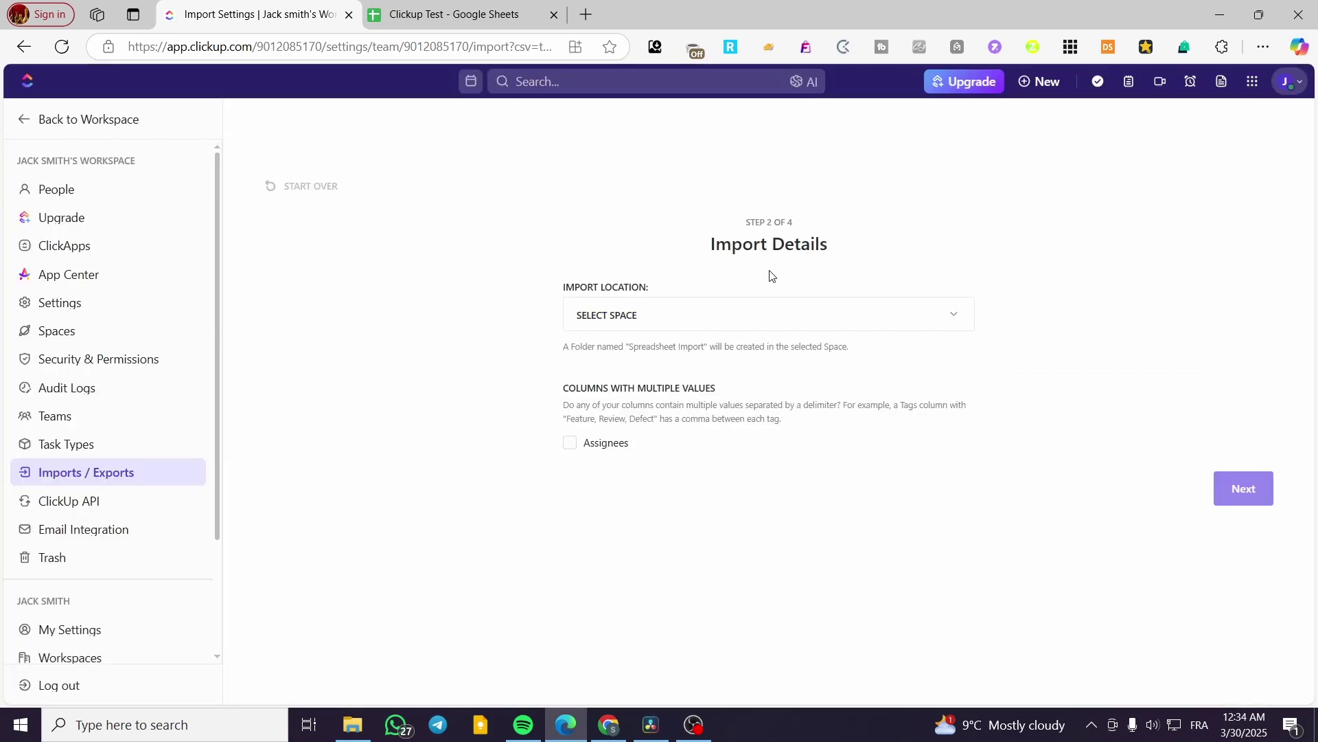
- Set Ticket System as the import Space, leave Assignees unmarked as multi-value, and continue
left_click(888, 317)
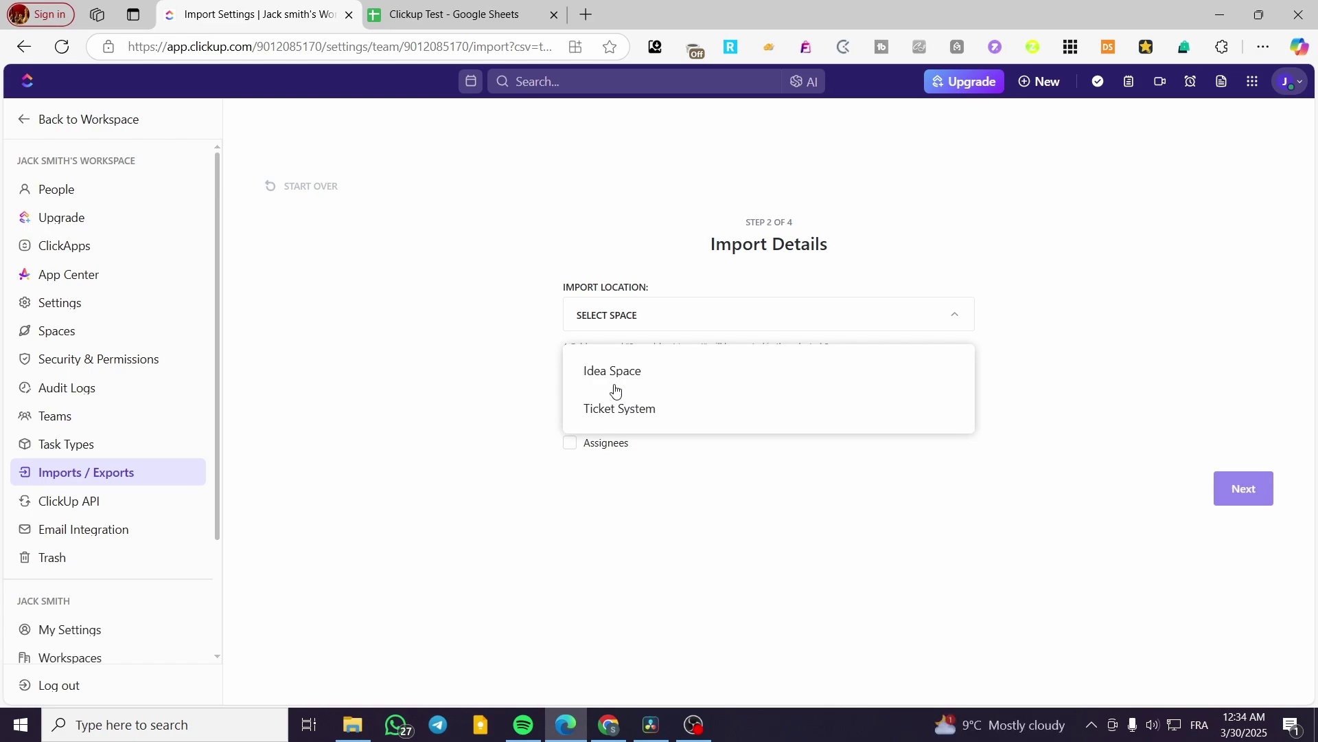
left_click(609, 415)
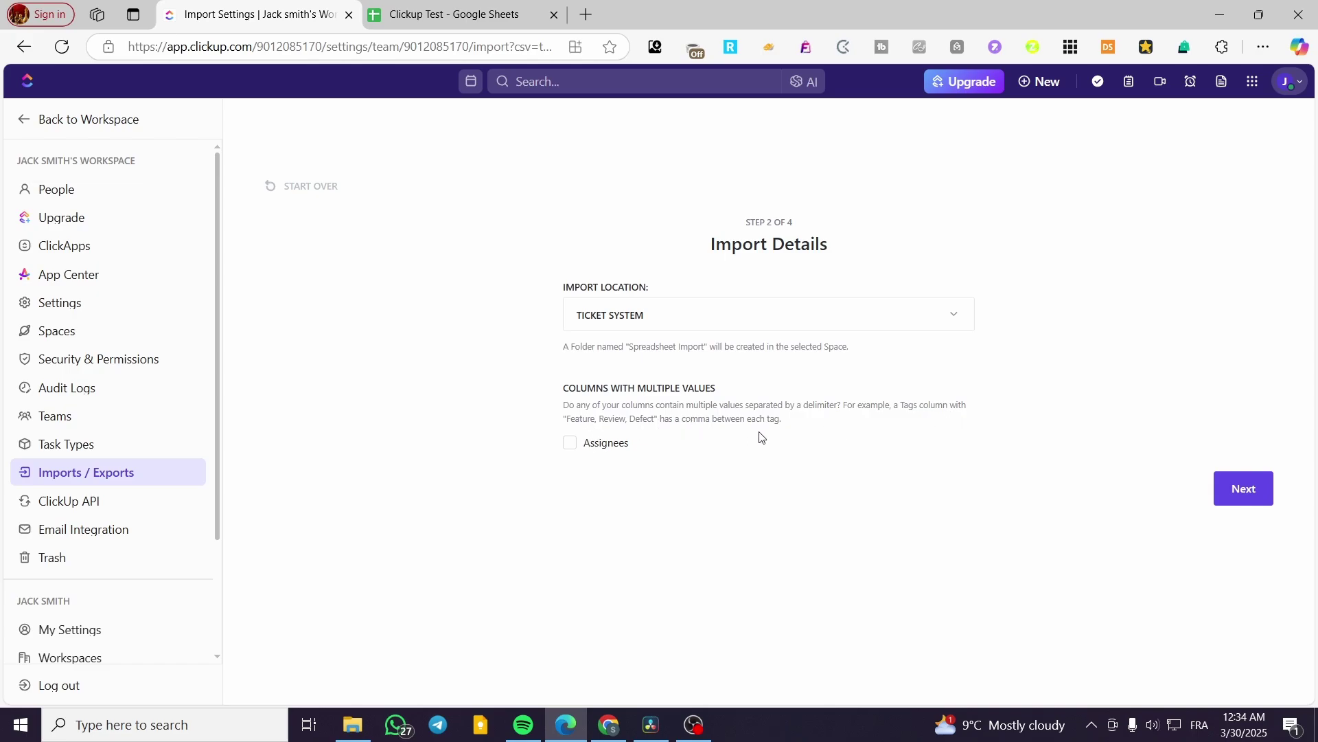
left_click(578, 447)
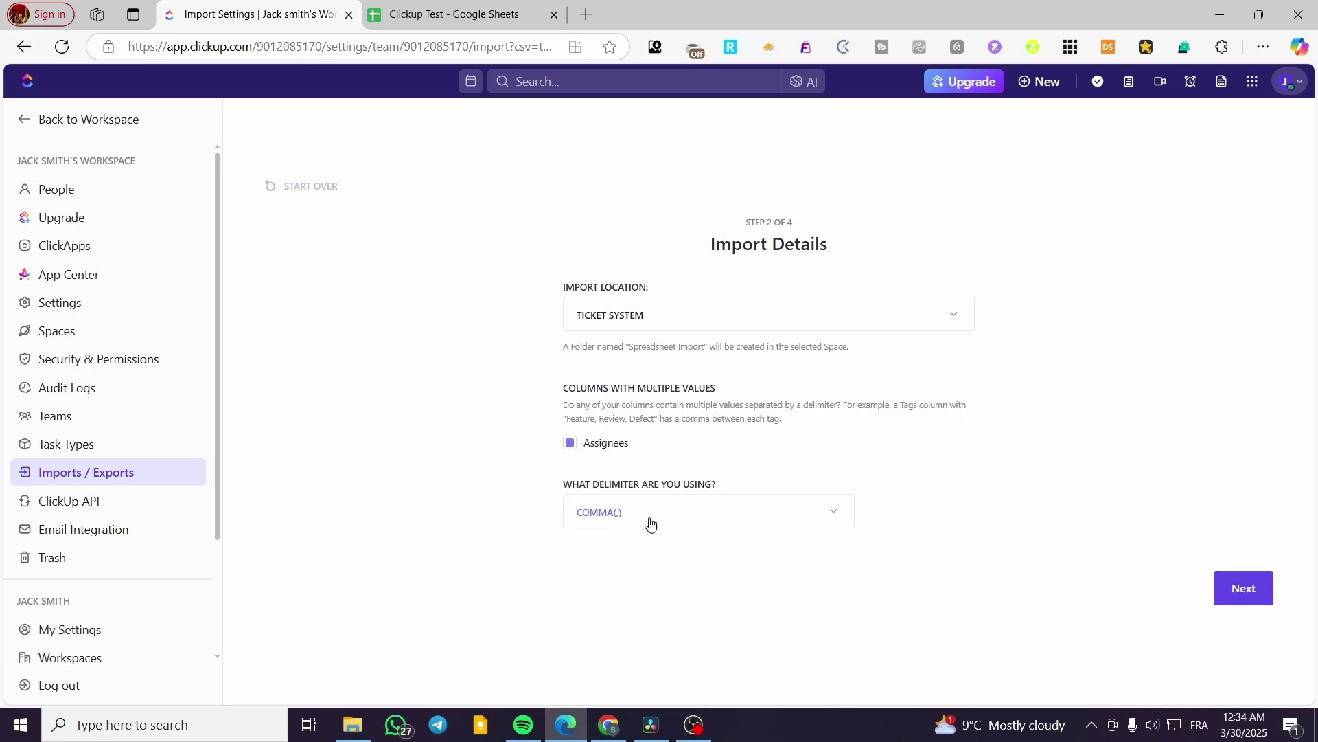
left_click(676, 517)
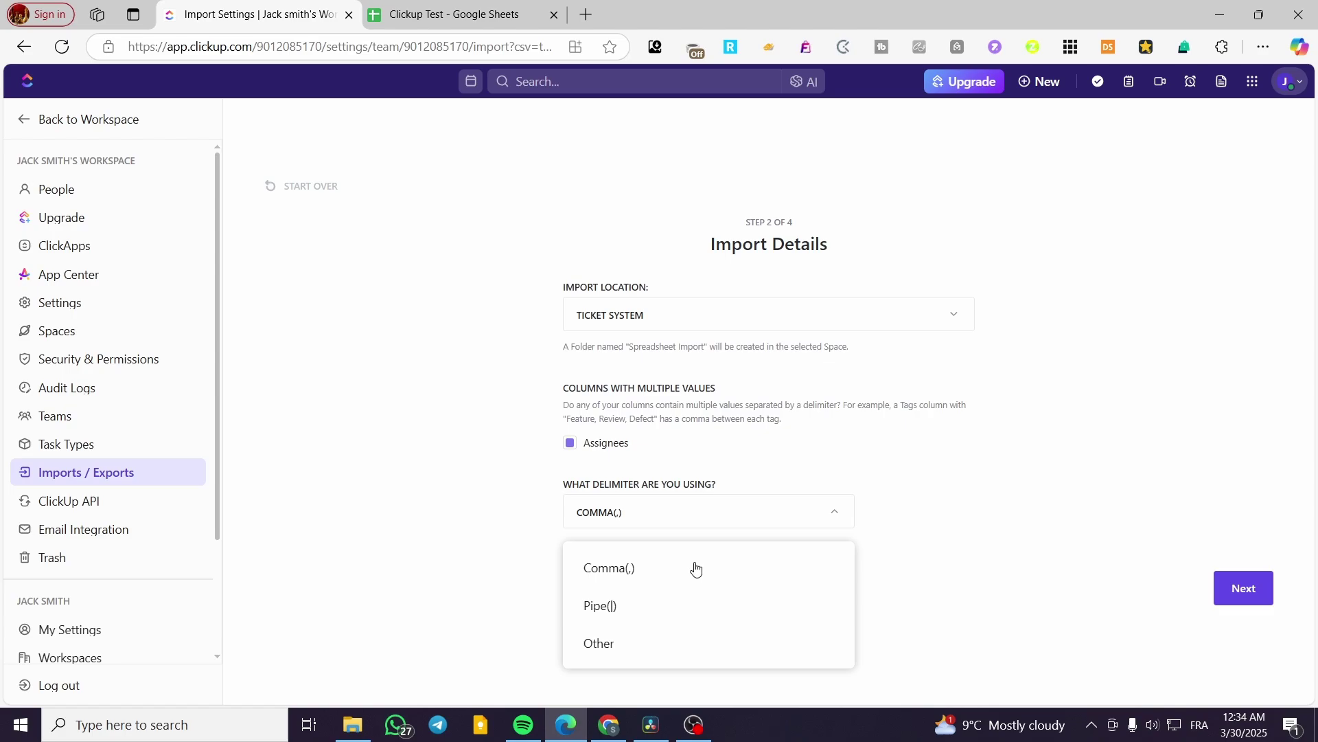
left_click(580, 448)
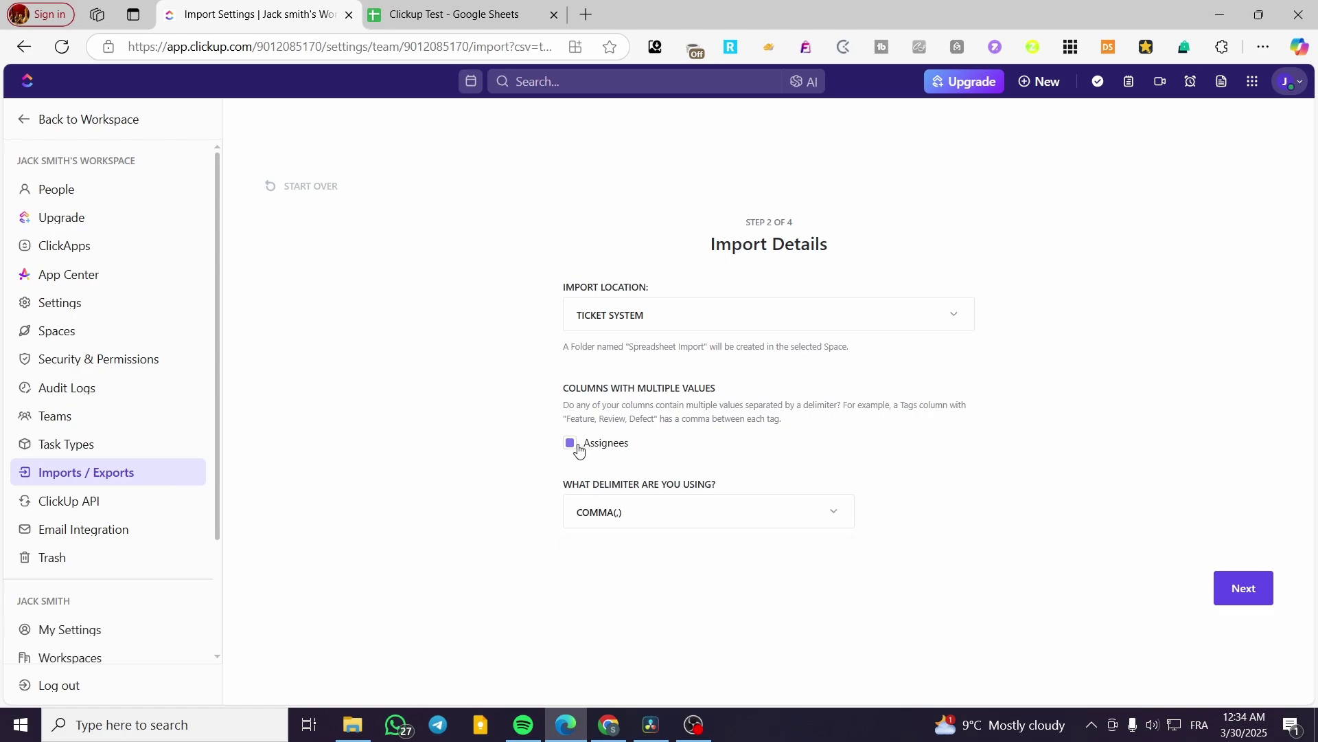
left_click(580, 448)
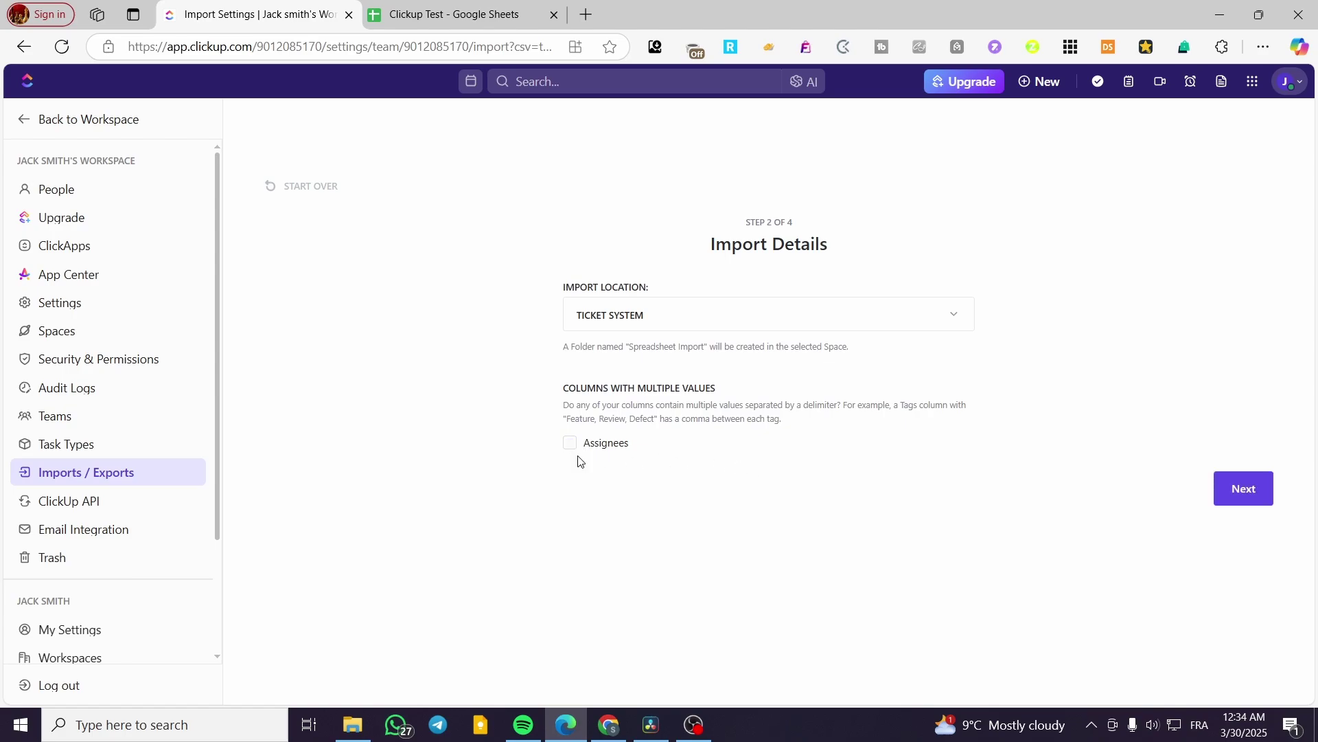
left_click(1243, 499)
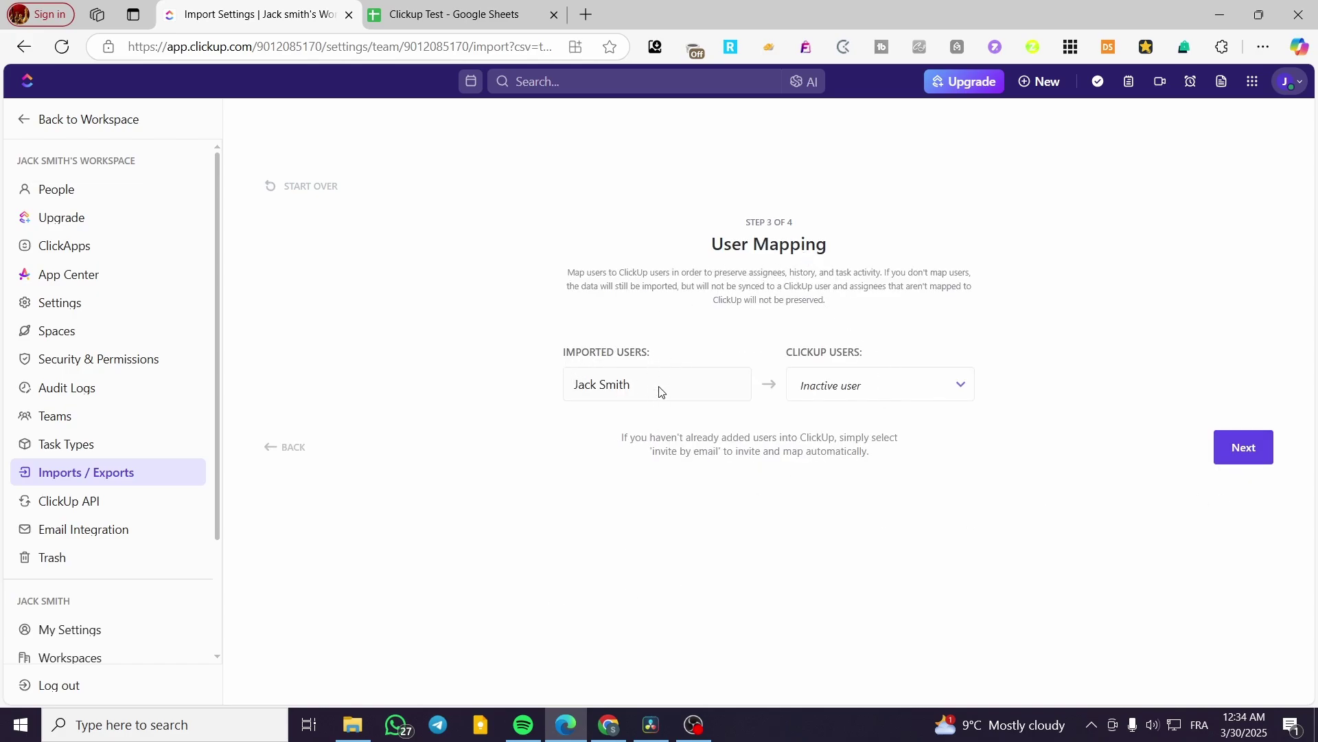
- Set the imported user to Invite by email with the member's email address, then continue
left_click(920, 390)
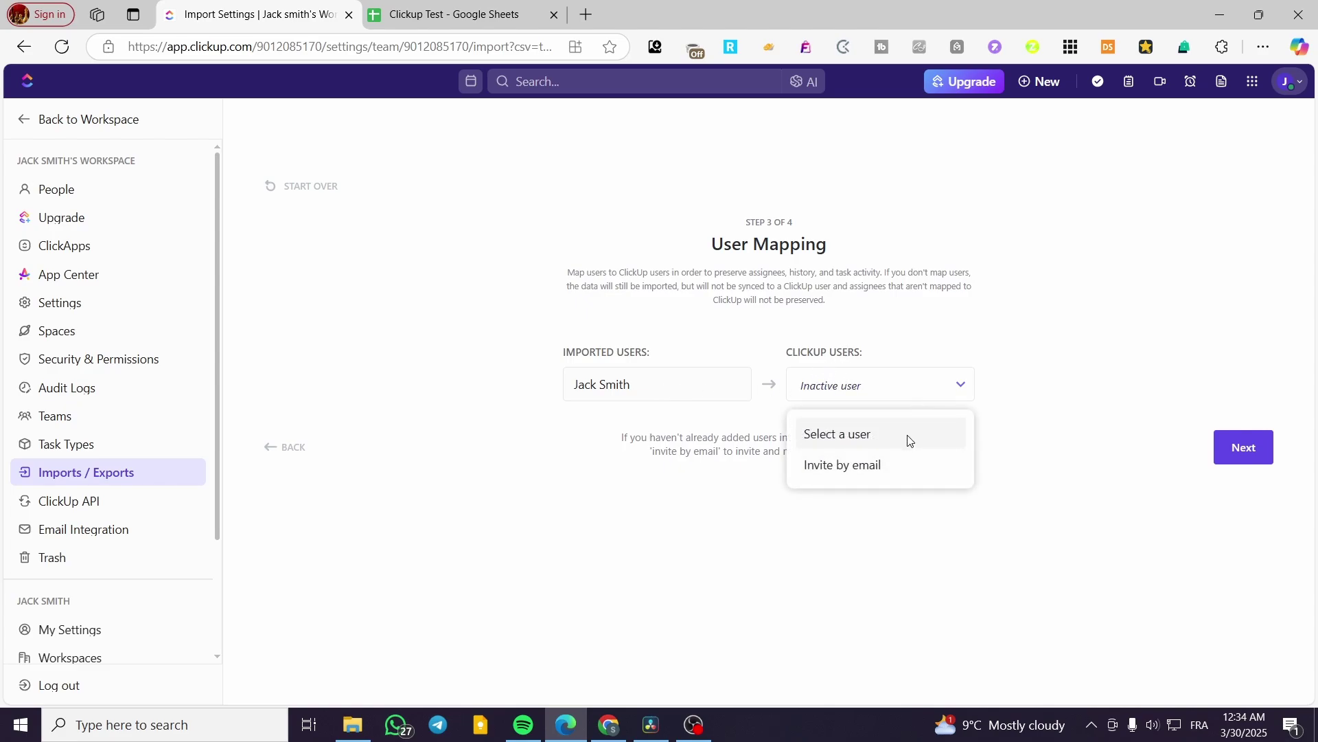
left_click(896, 465)
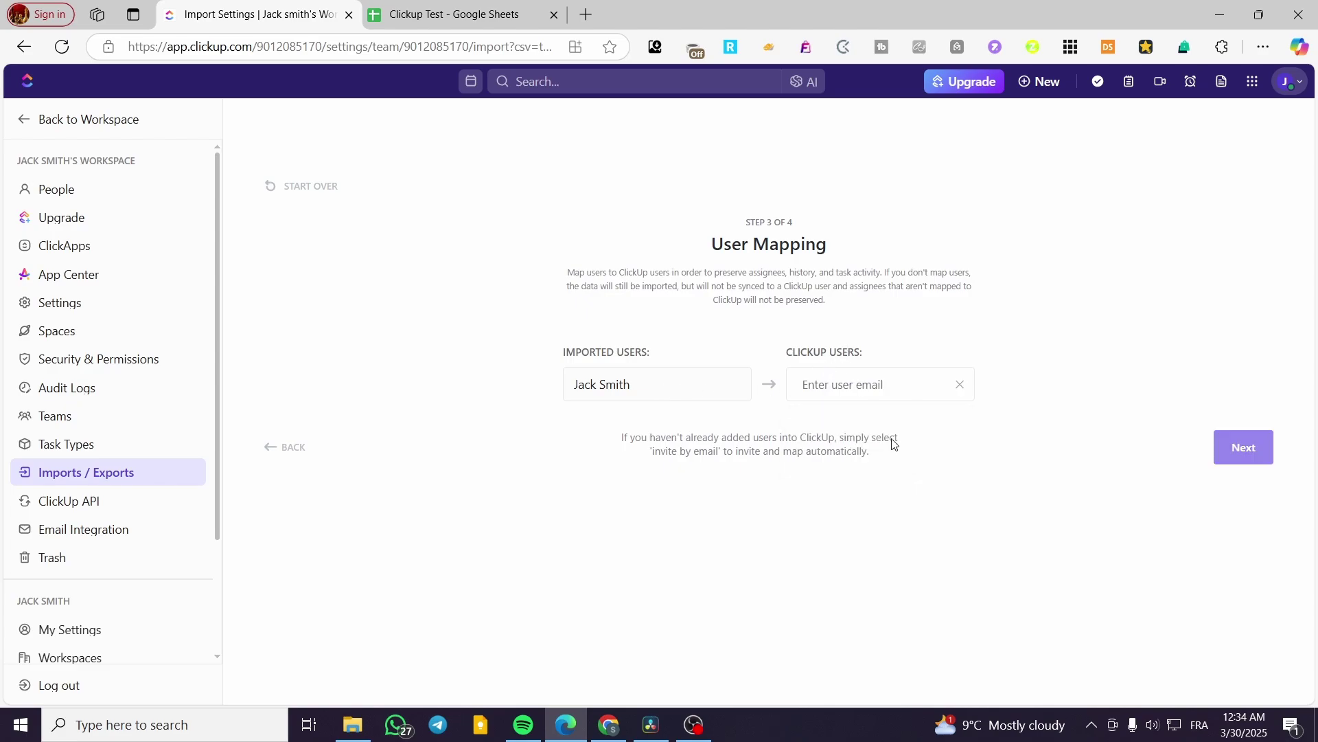
key("Return")
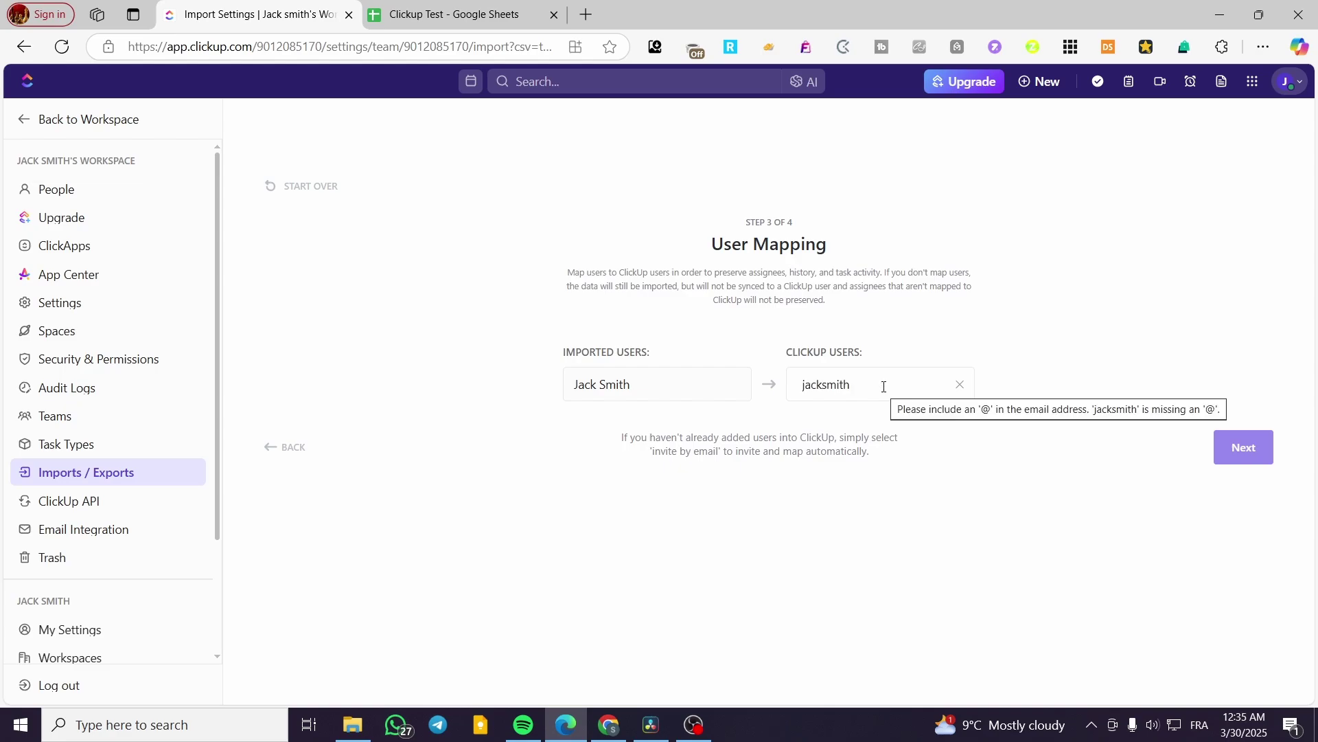
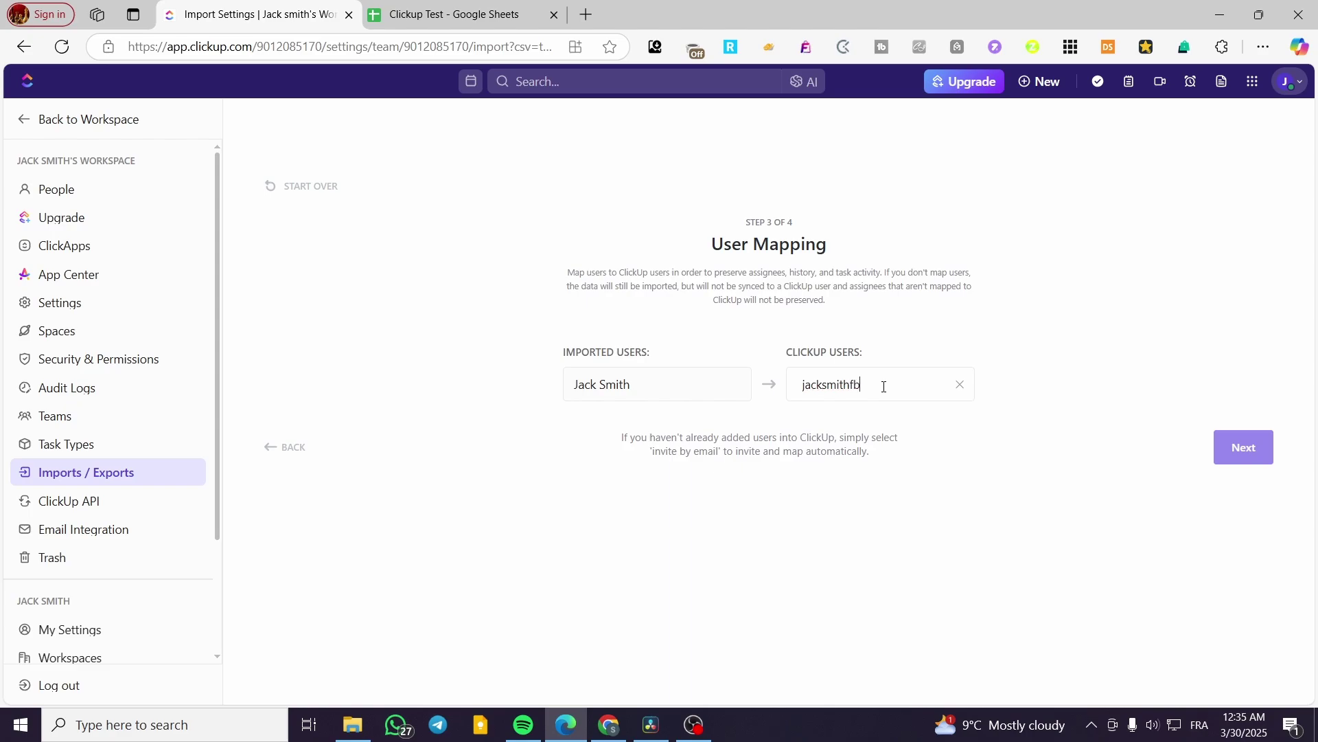
left_click(1236, 447)
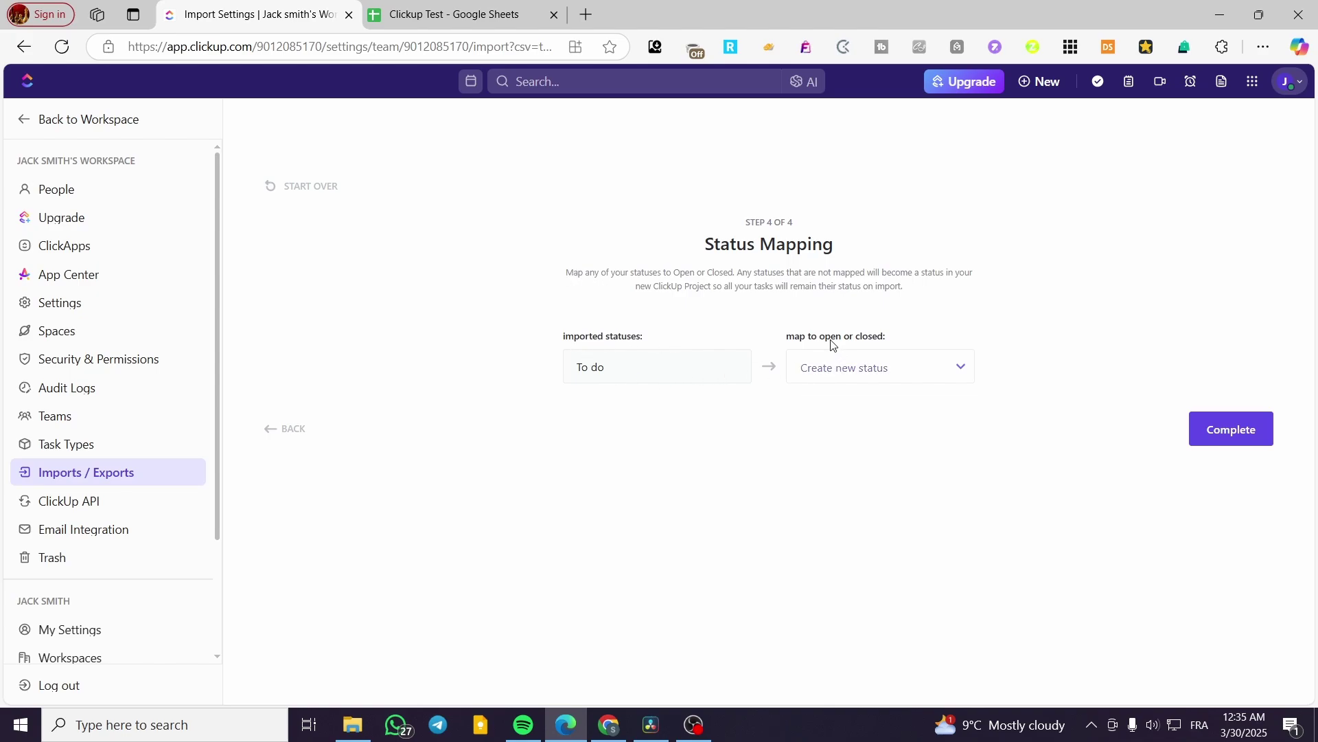
- Map the To do status to Open and complete the import
left_click(957, 370)
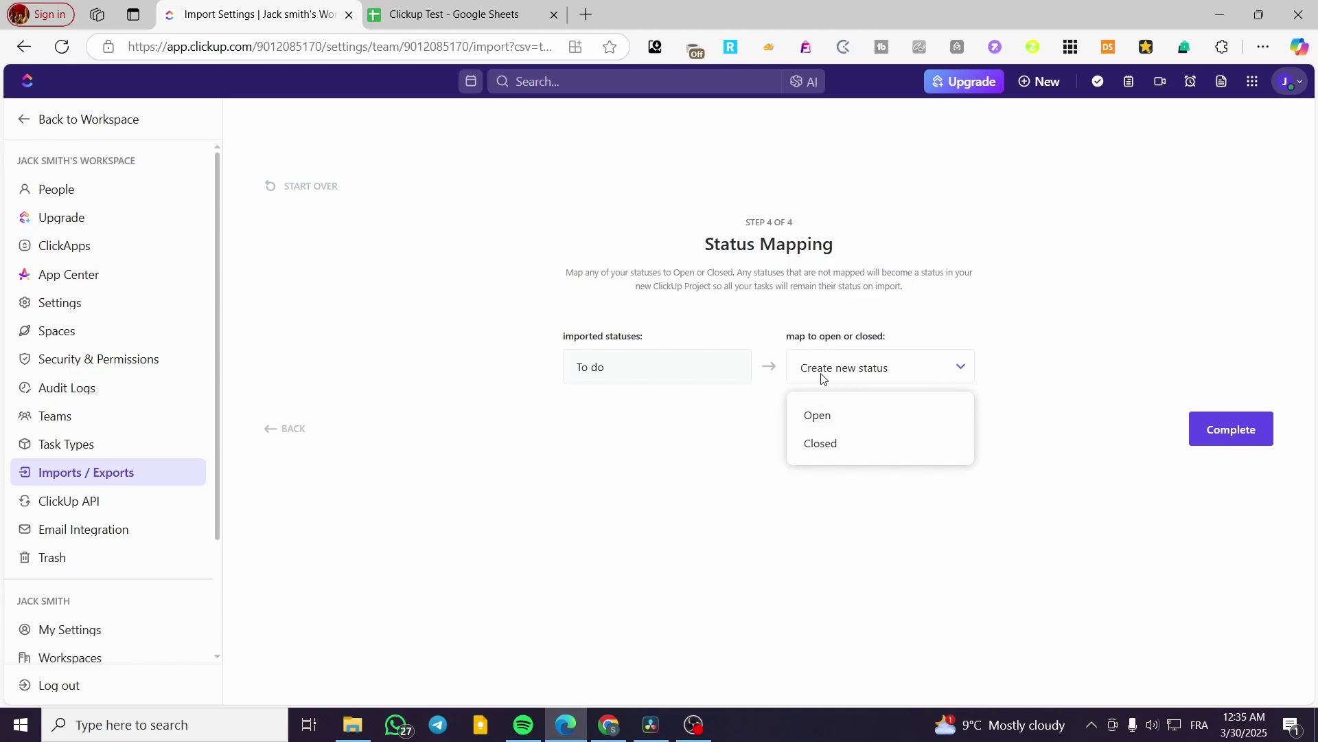
left_click(895, 379)
left_click(896, 378)
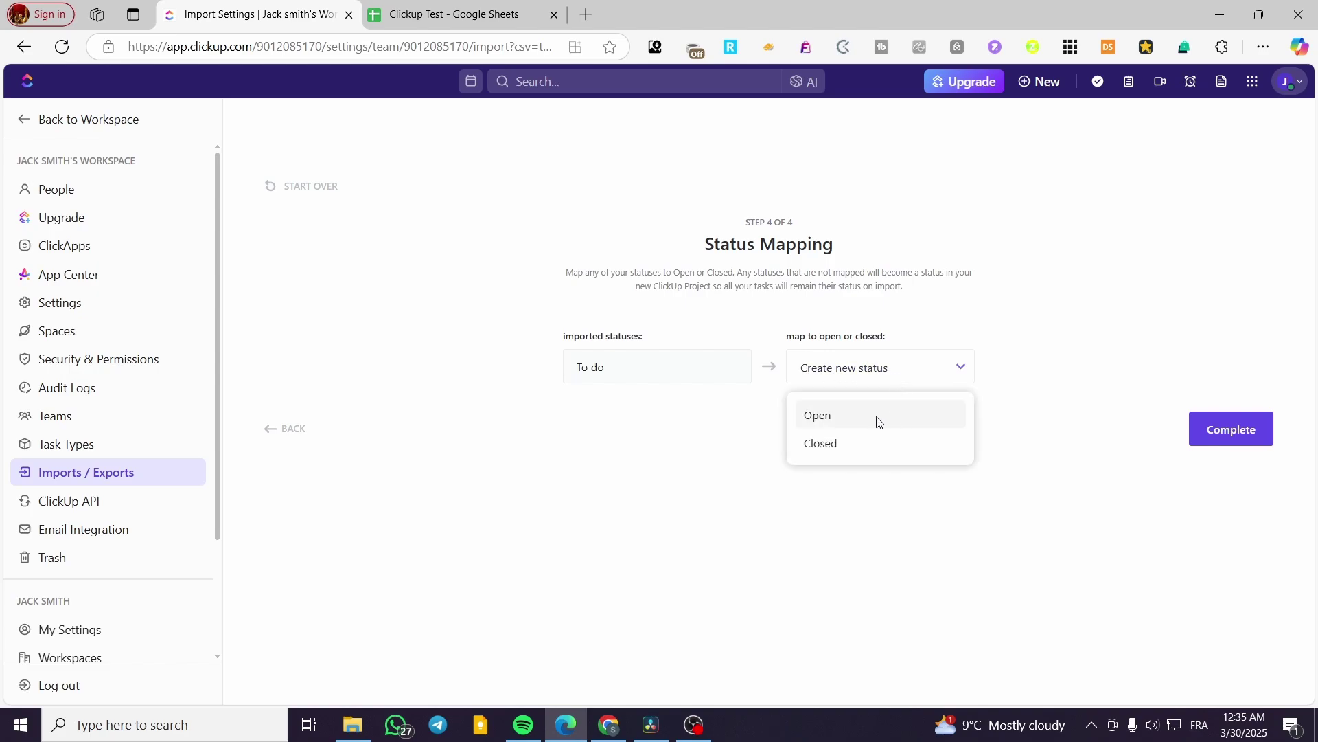
left_click(876, 419)
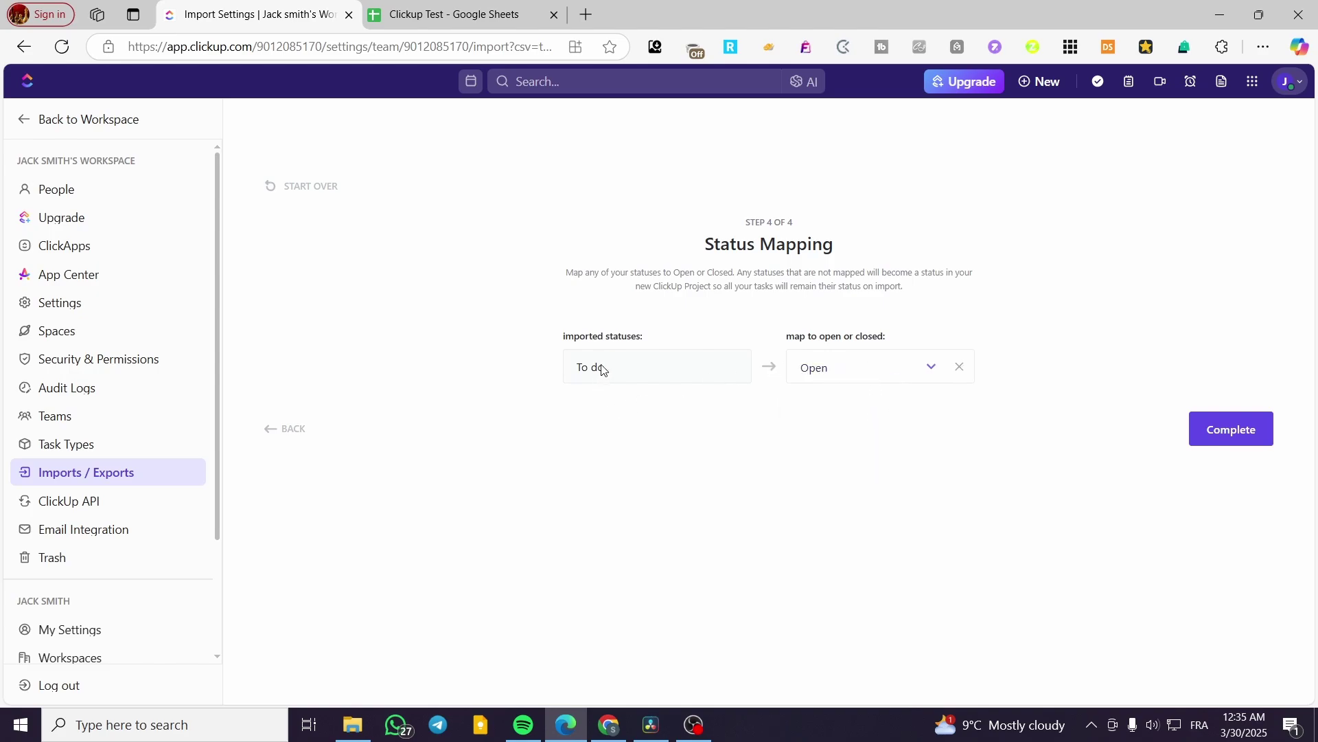
left_click(875, 376)
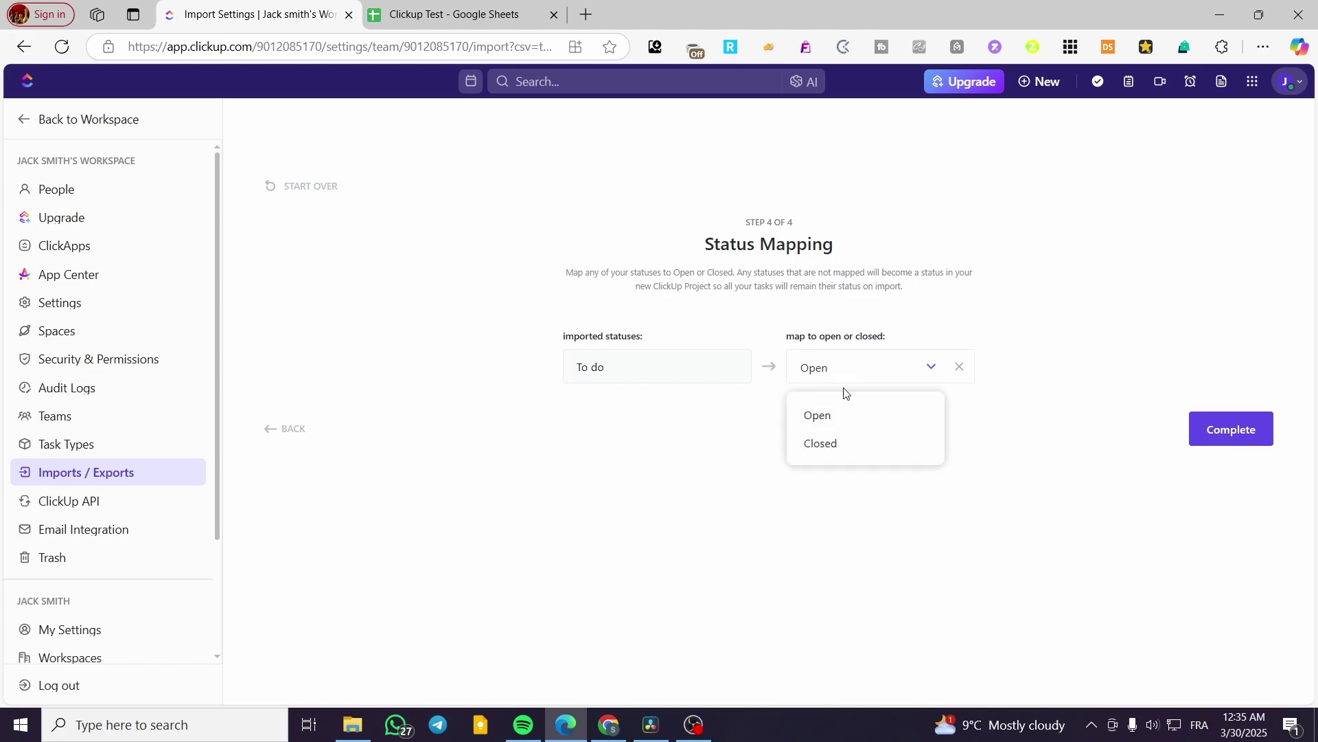
left_click(849, 418)
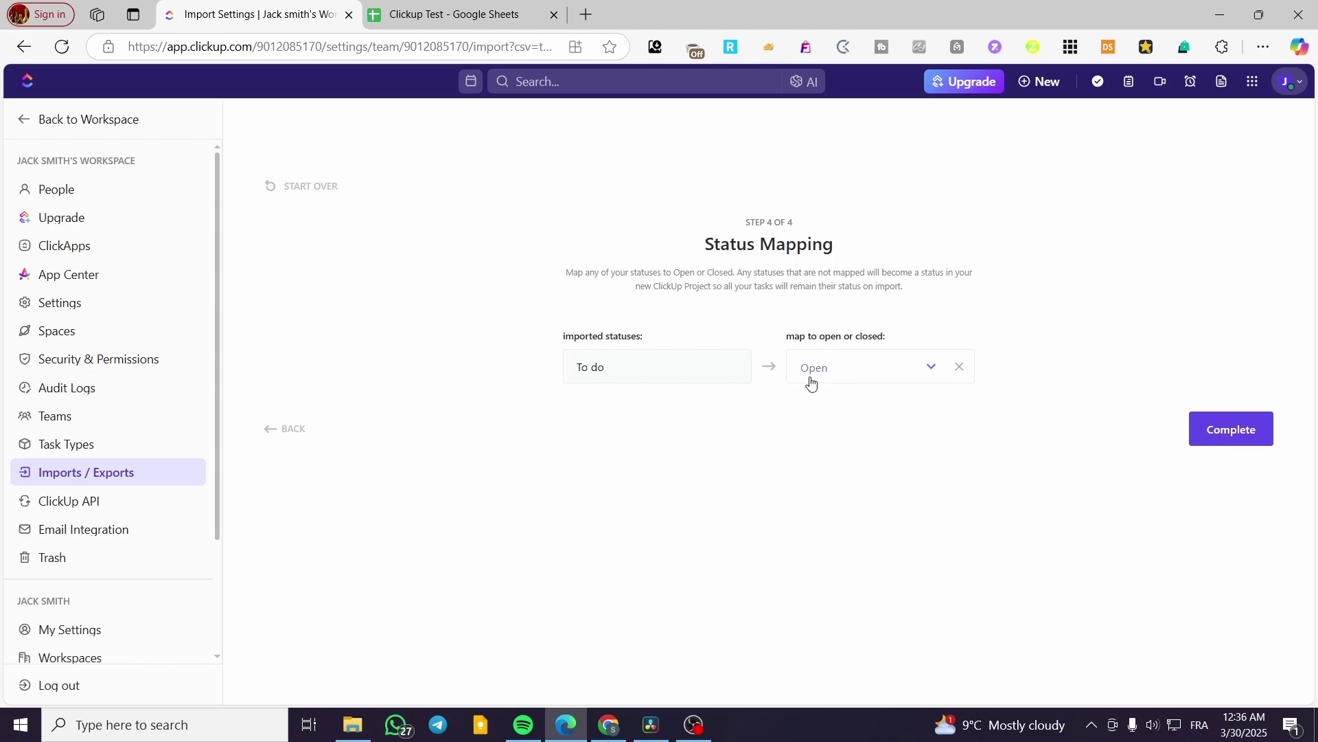
left_click(1229, 429)
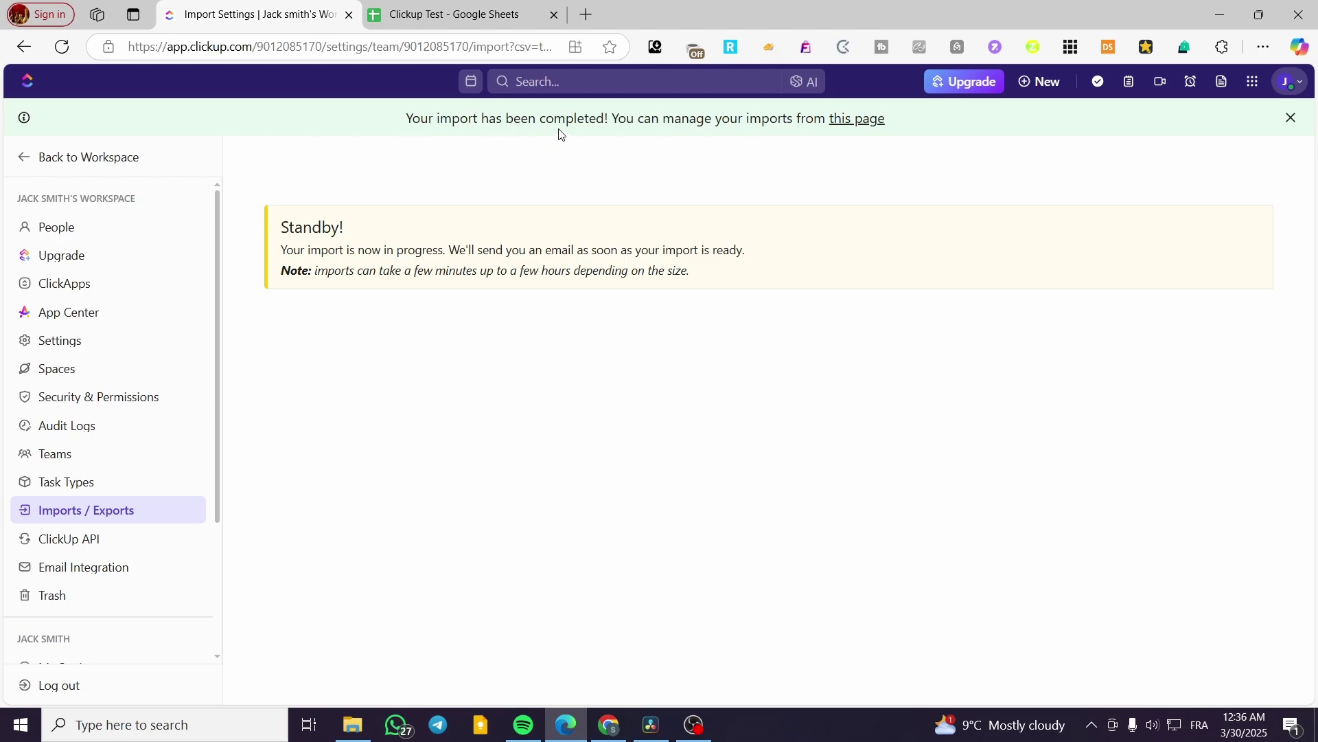
- Follow the banner's 'this page' link to view the completed import on Imports / Exports
left_click(859, 124)
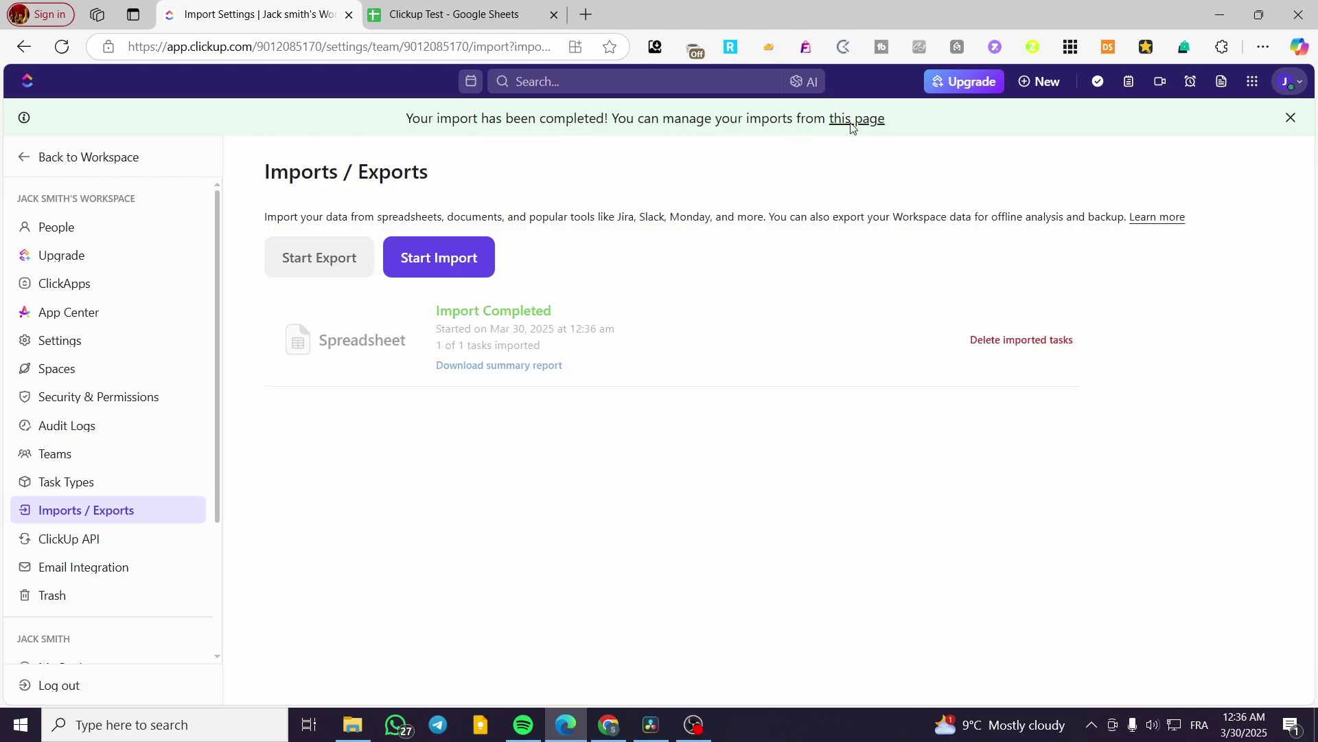
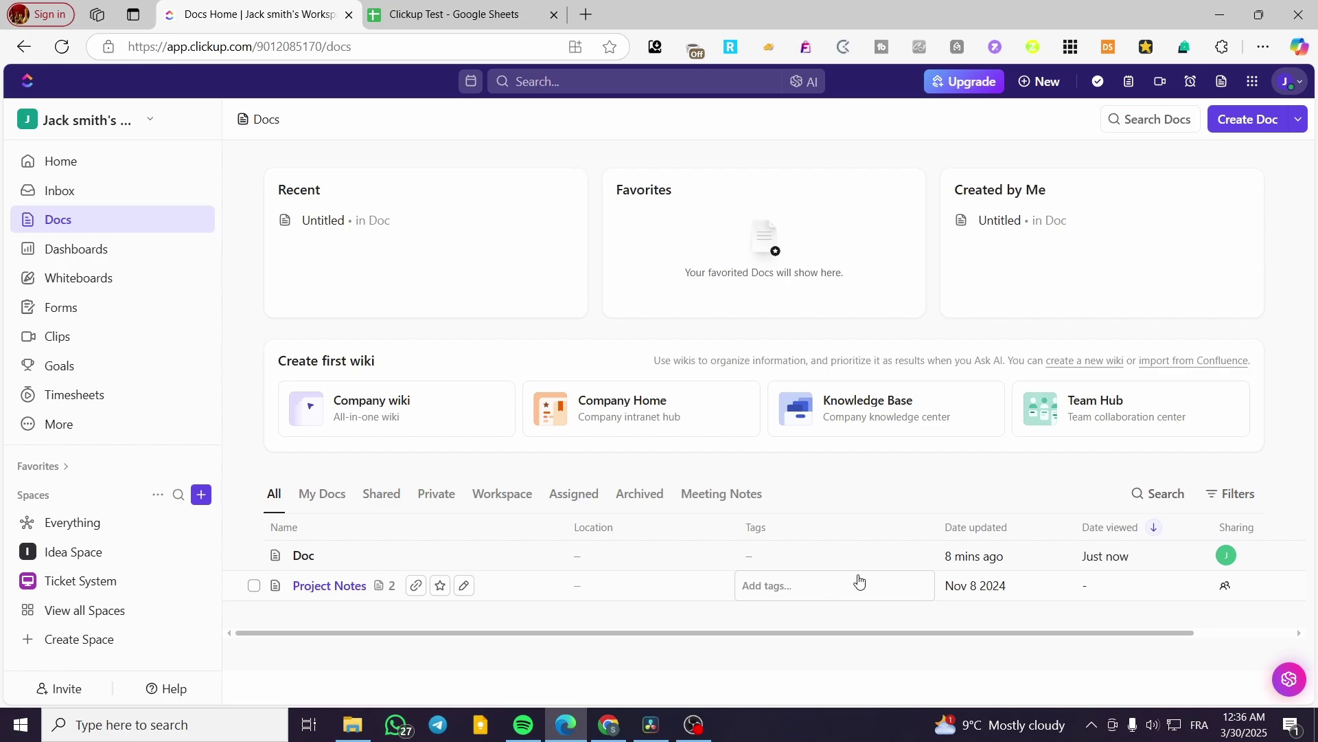
left_click_drag(1032, 636, 727, 640)
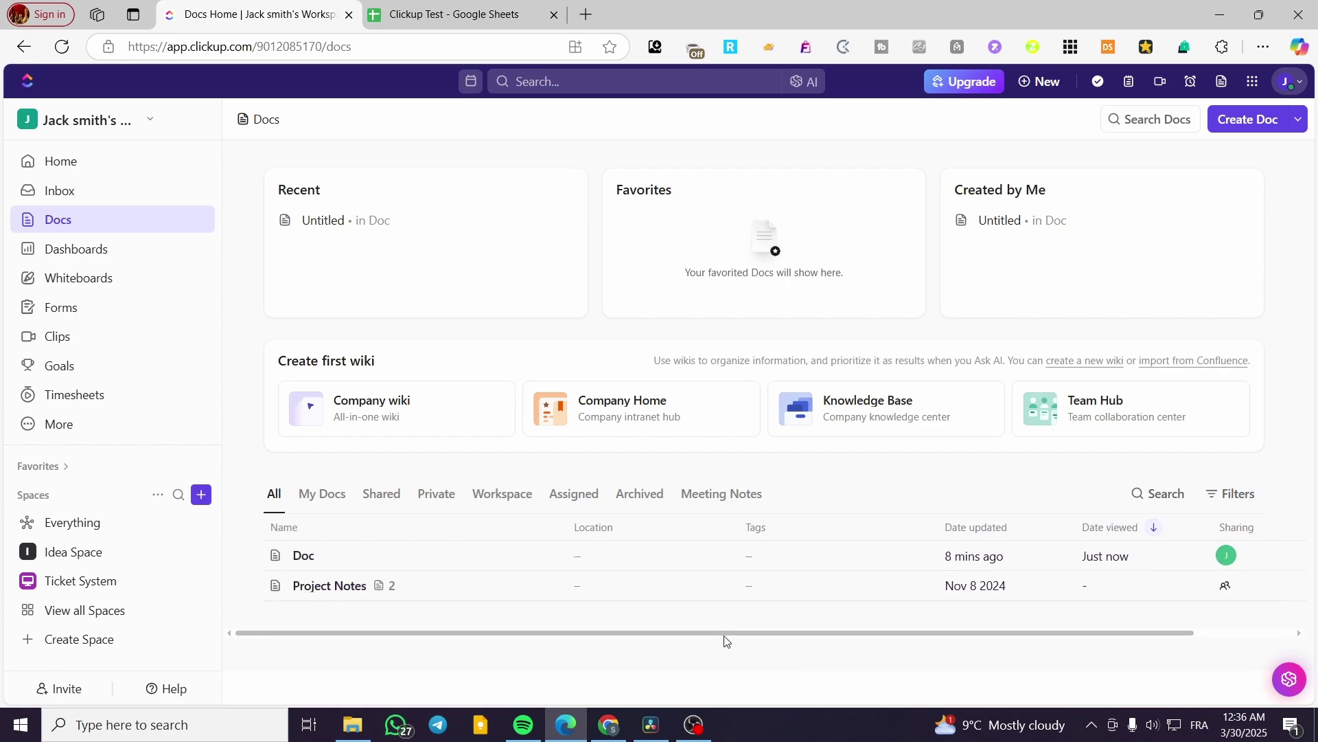
left_click(62, 48)
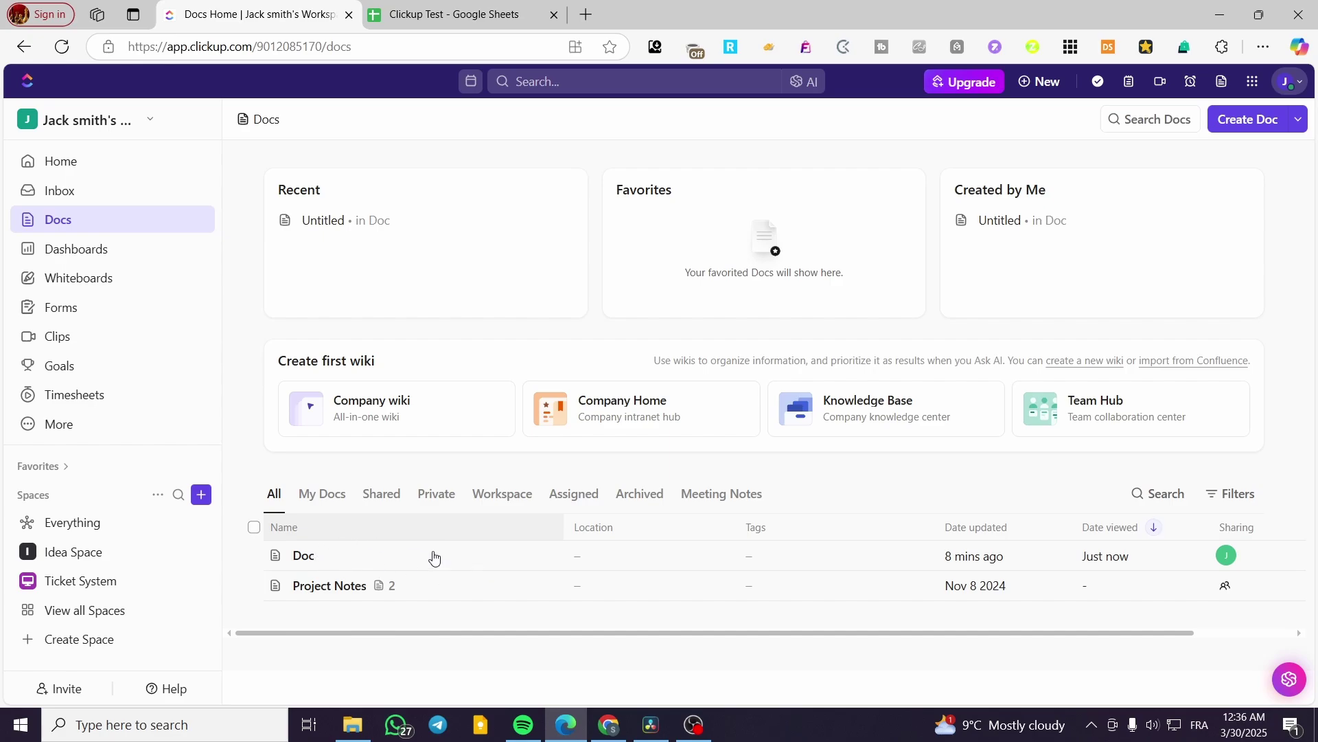
left_click(1019, 222)
left_click(1106, 263)
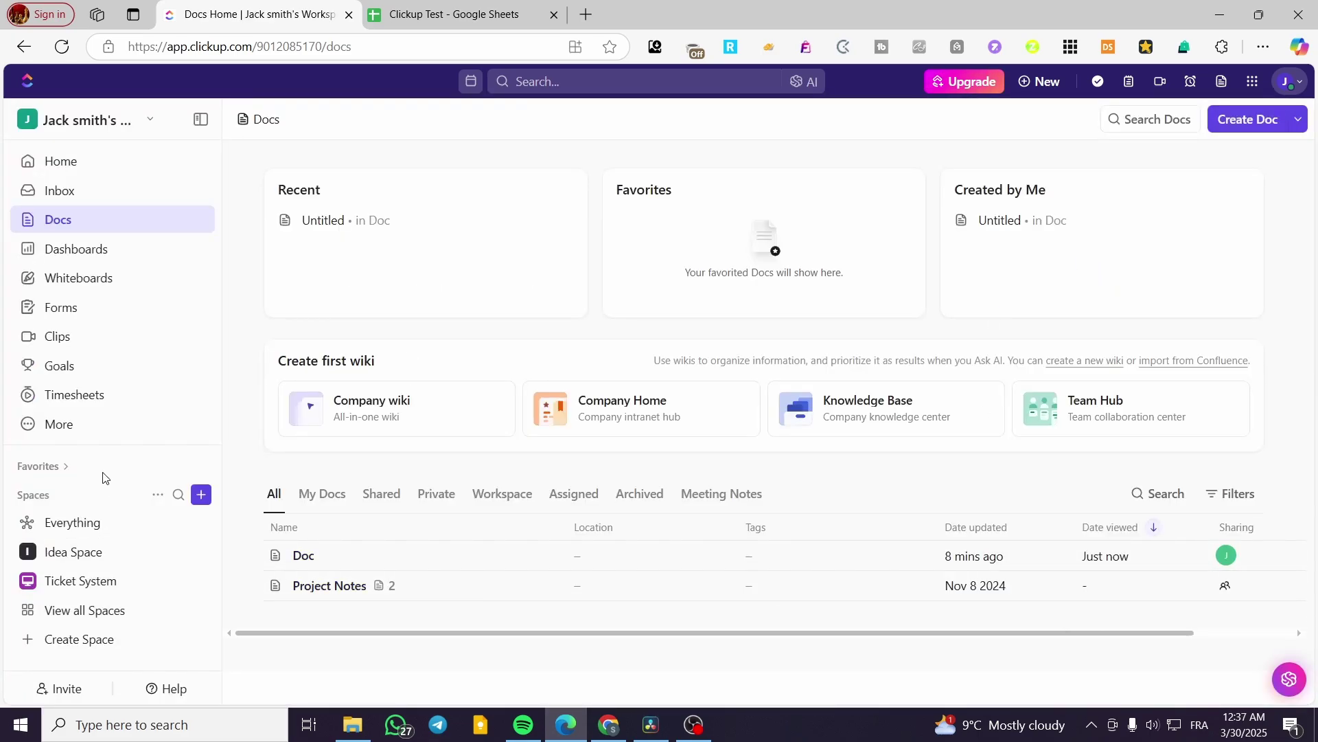
mouse_move(91, 431)
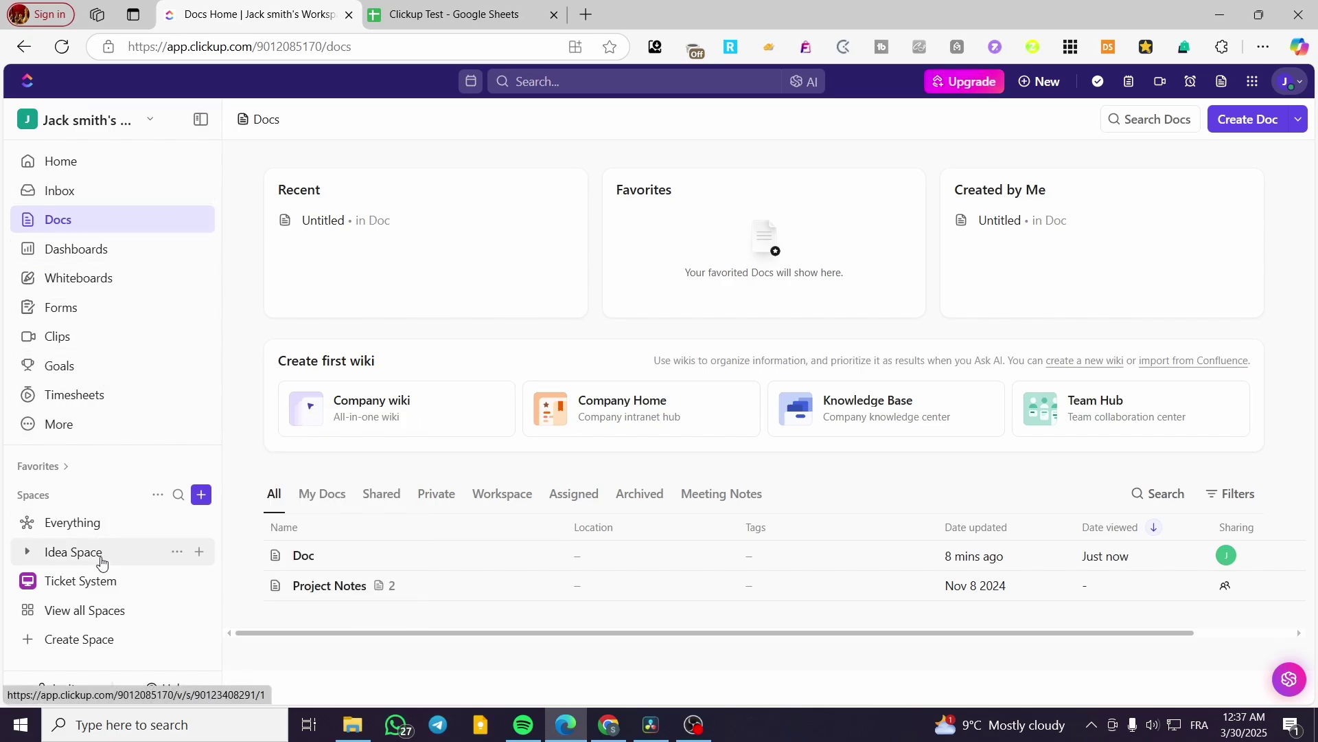
- Open the Imported from Spreadsheet list in the Ticket System space
left_click(89, 581)
scroll(123, 494, "down", 1)
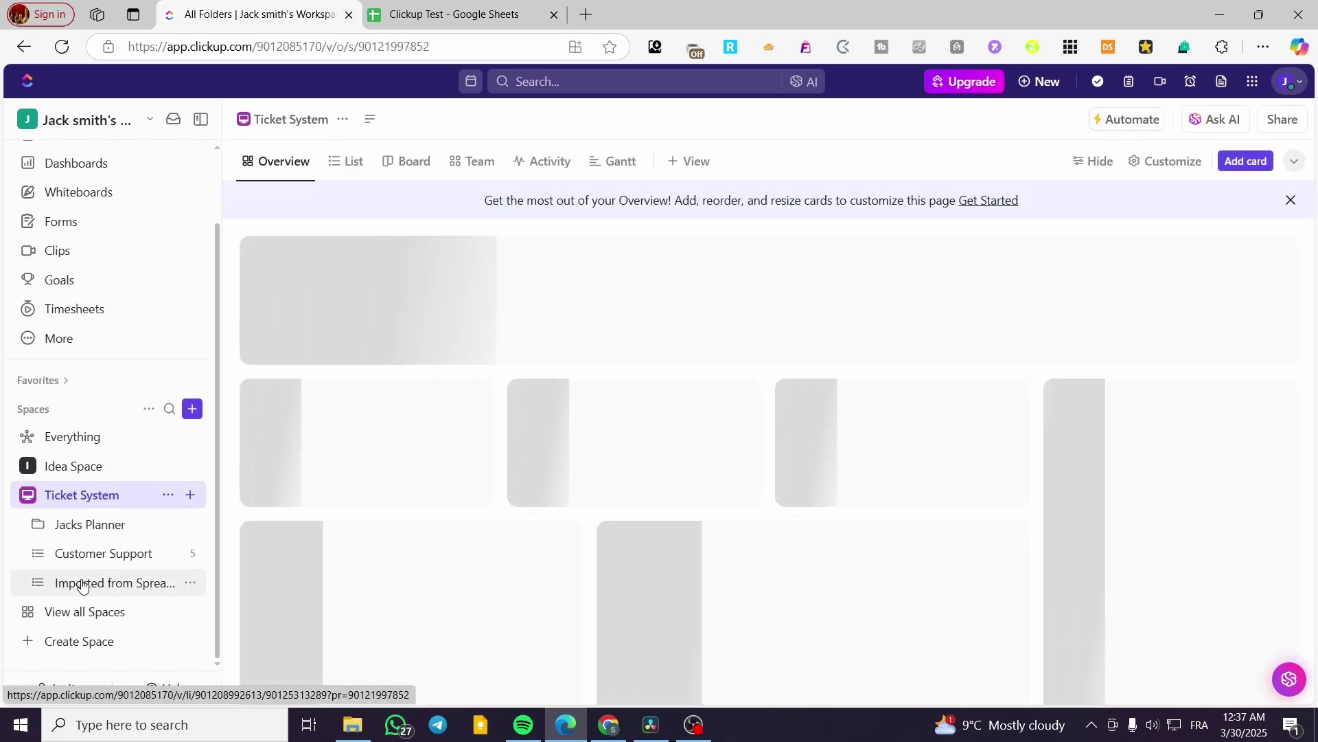
left_click(88, 582)
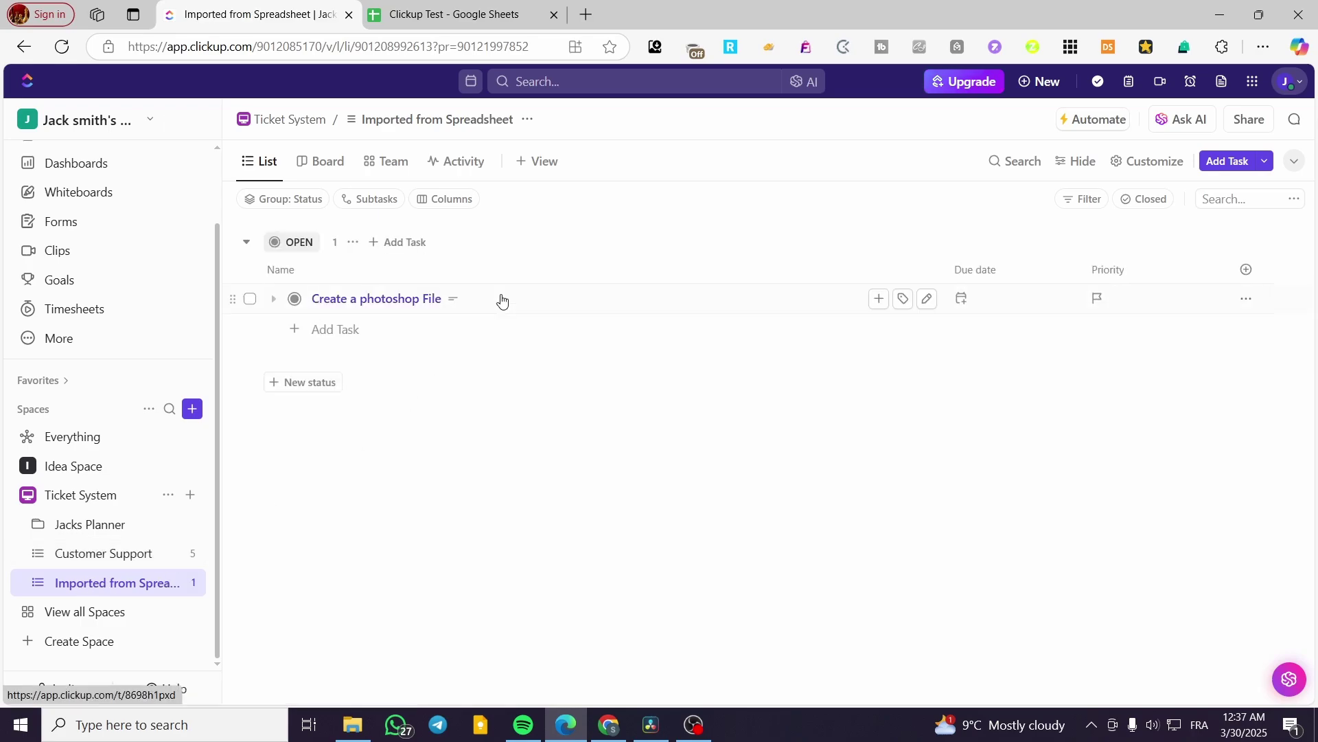
- Review the Create a photoshop File task's details, then close it to return to the list
left_click(500, 298)
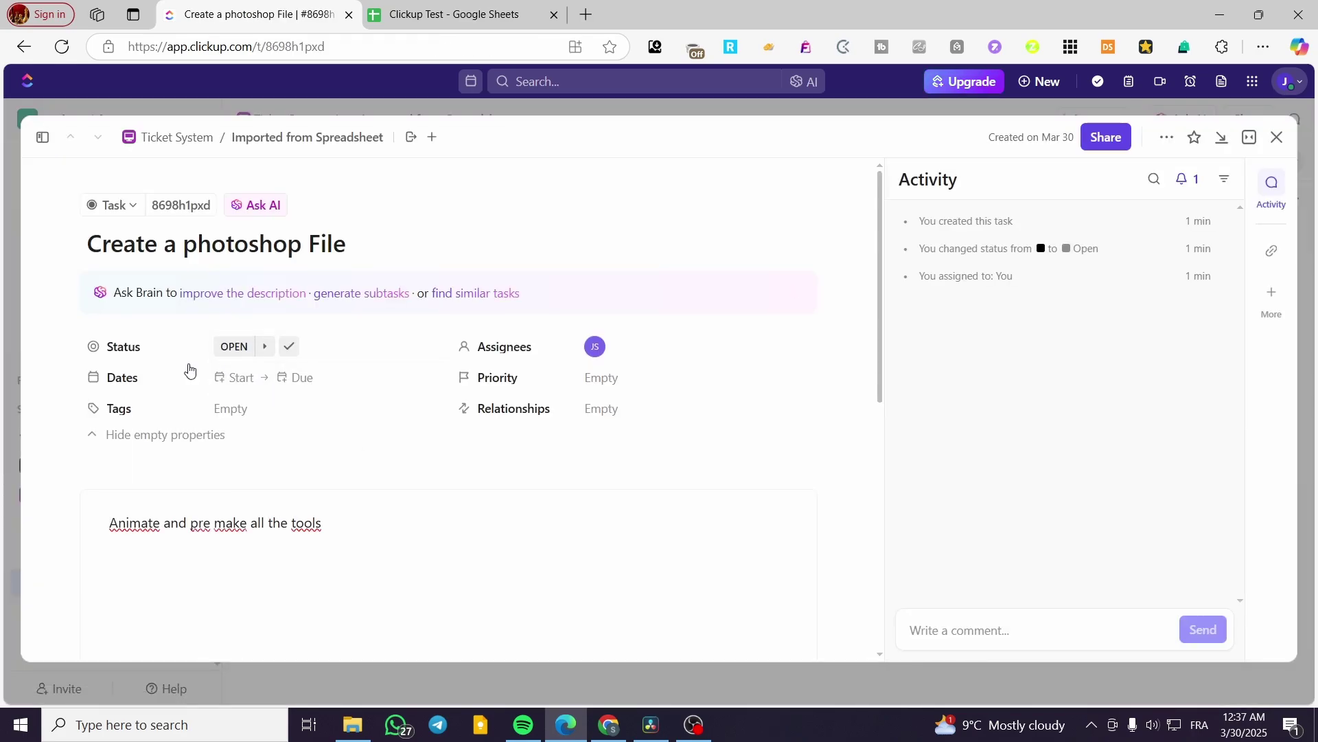
scroll(259, 542, "down", 1)
scroll(259, 546, "down", 5)
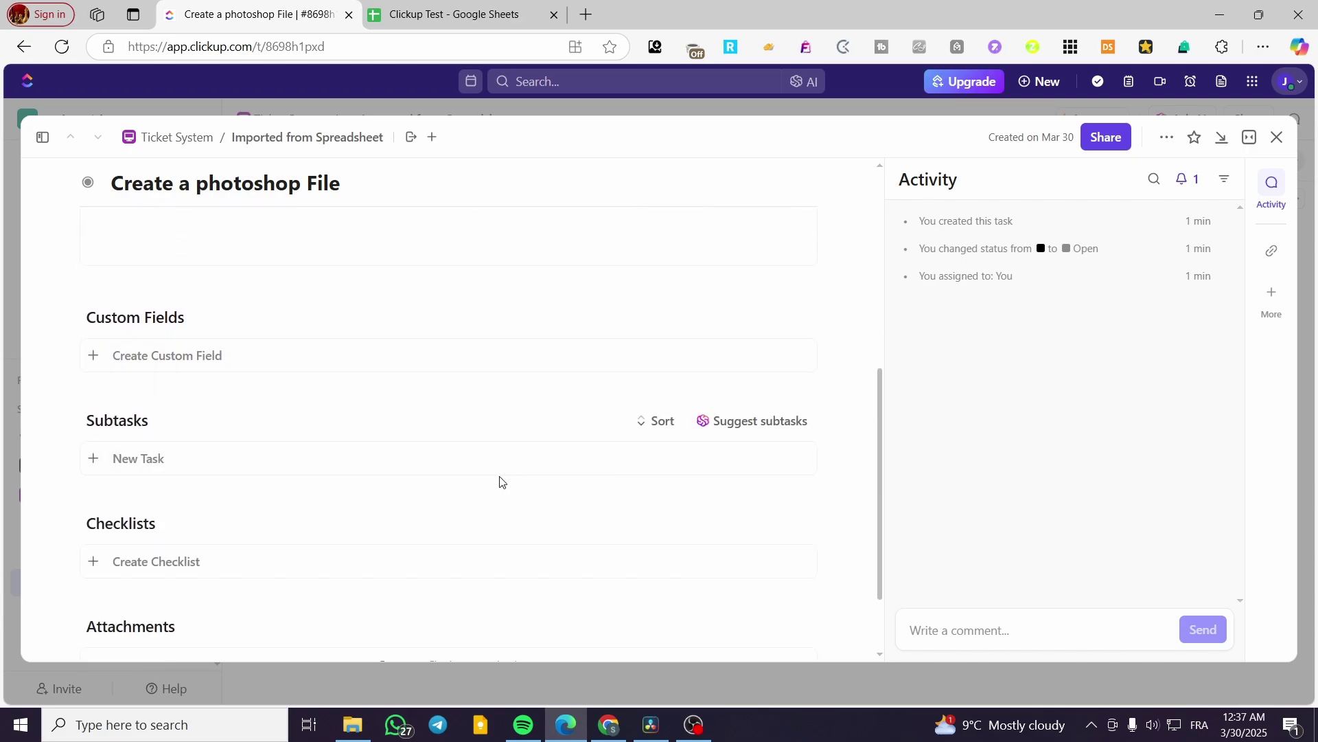
scroll(247, 476, "down", 2)
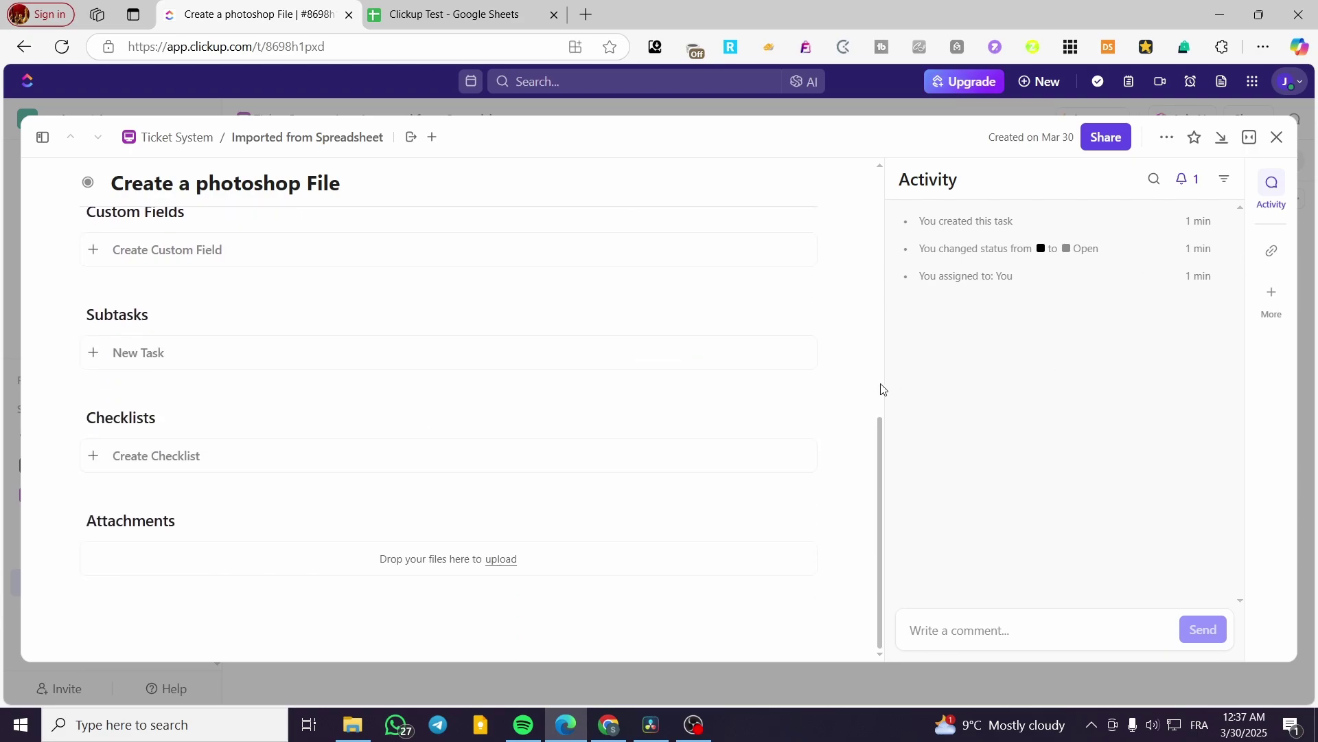
scroll(705, 414, "up", 8)
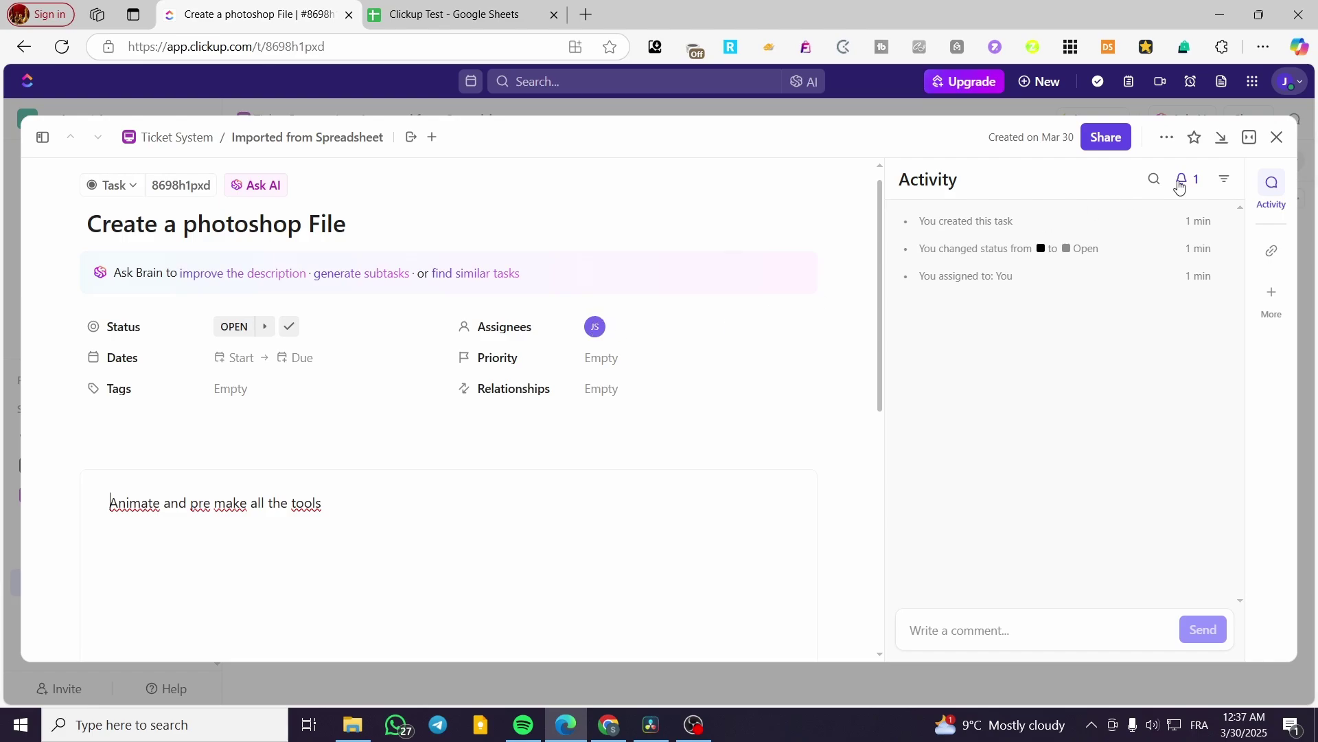
left_click(1276, 138)
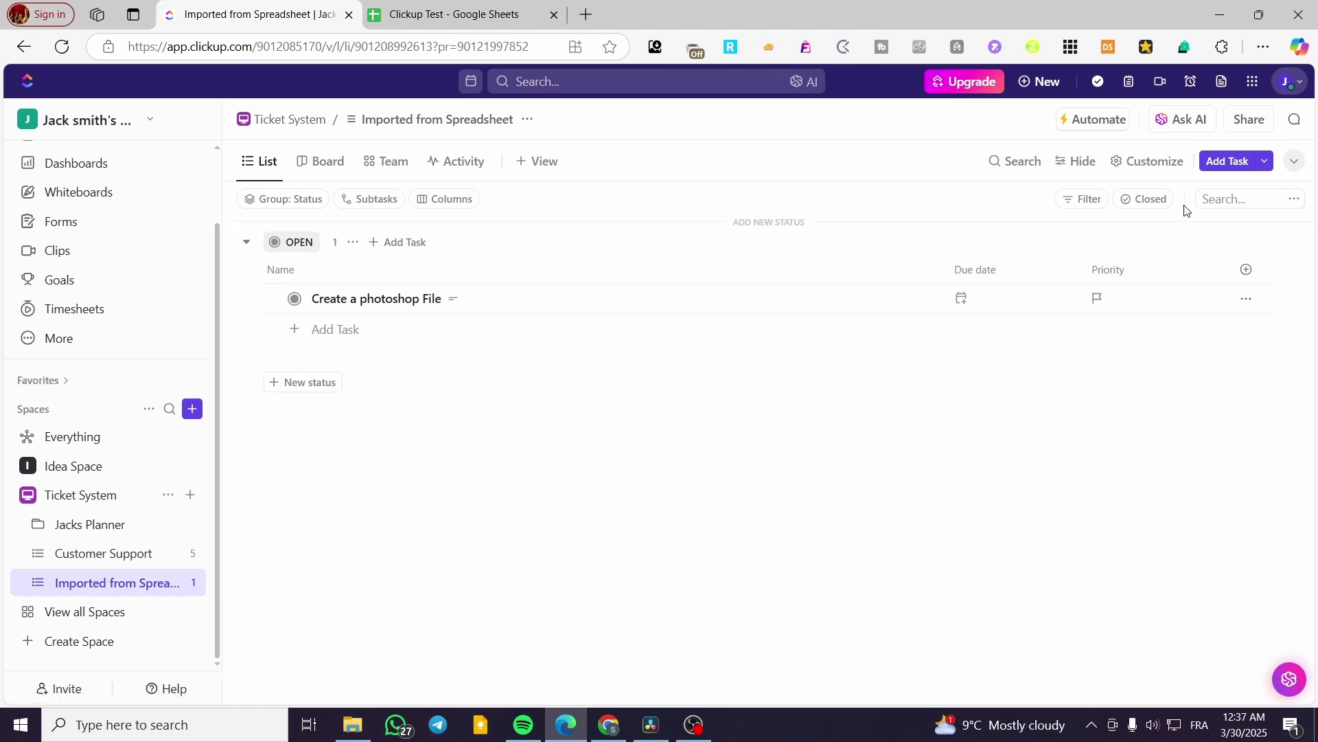
- Reopen the Create a photoshop File task and check its attachment options
left_click(501, 301)
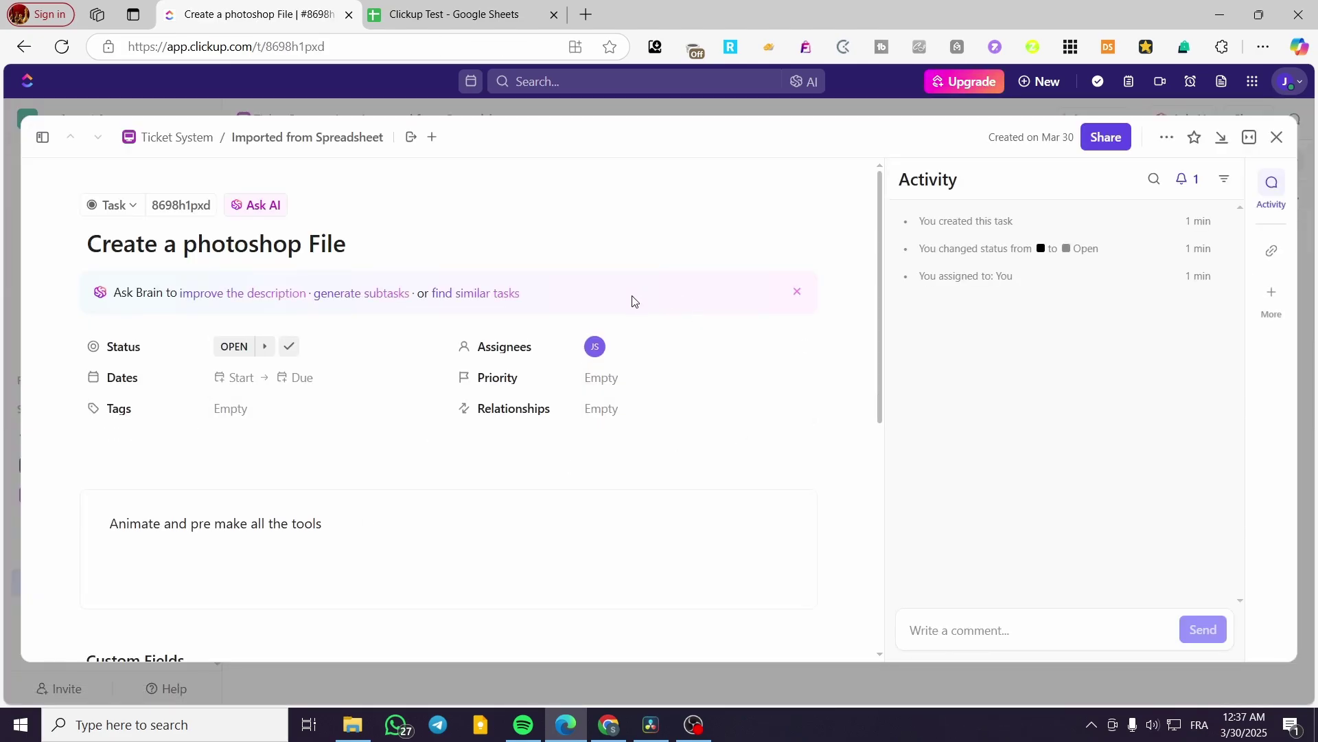
scroll(632, 300, "down", 5)
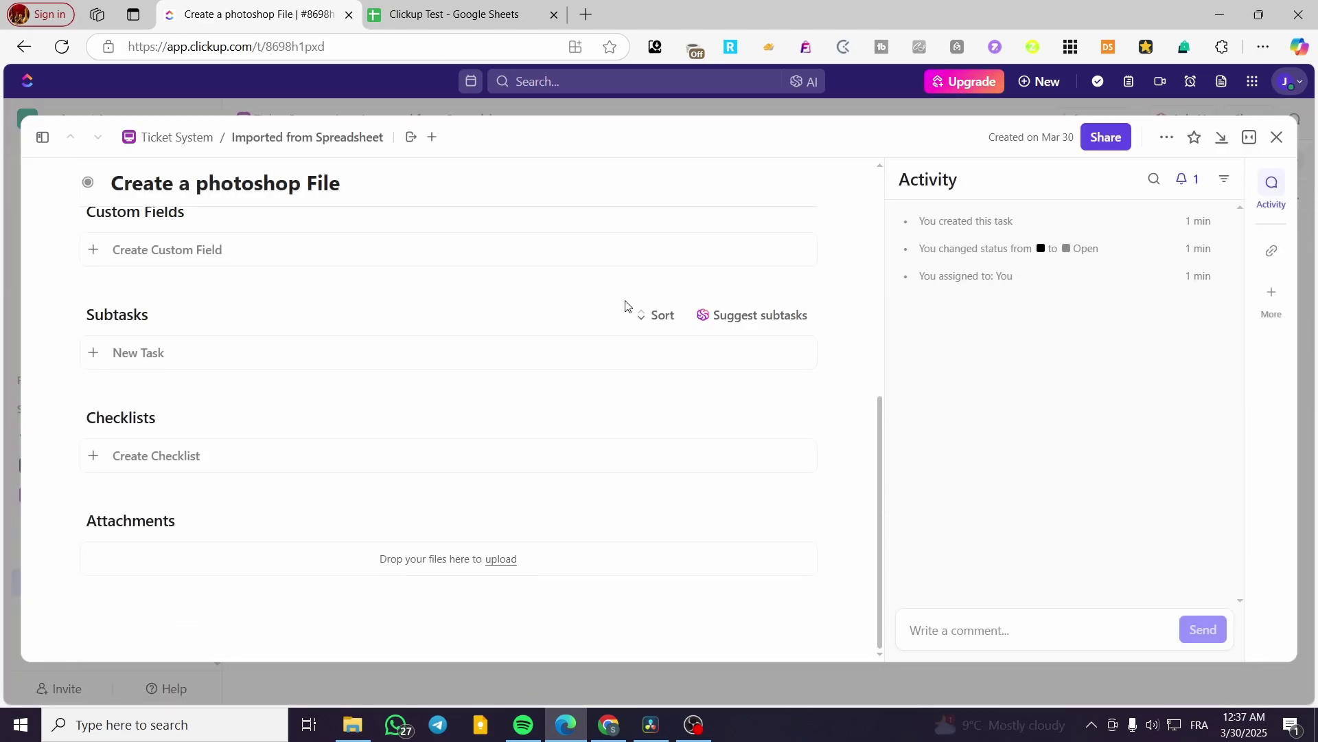
left_click(504, 563)
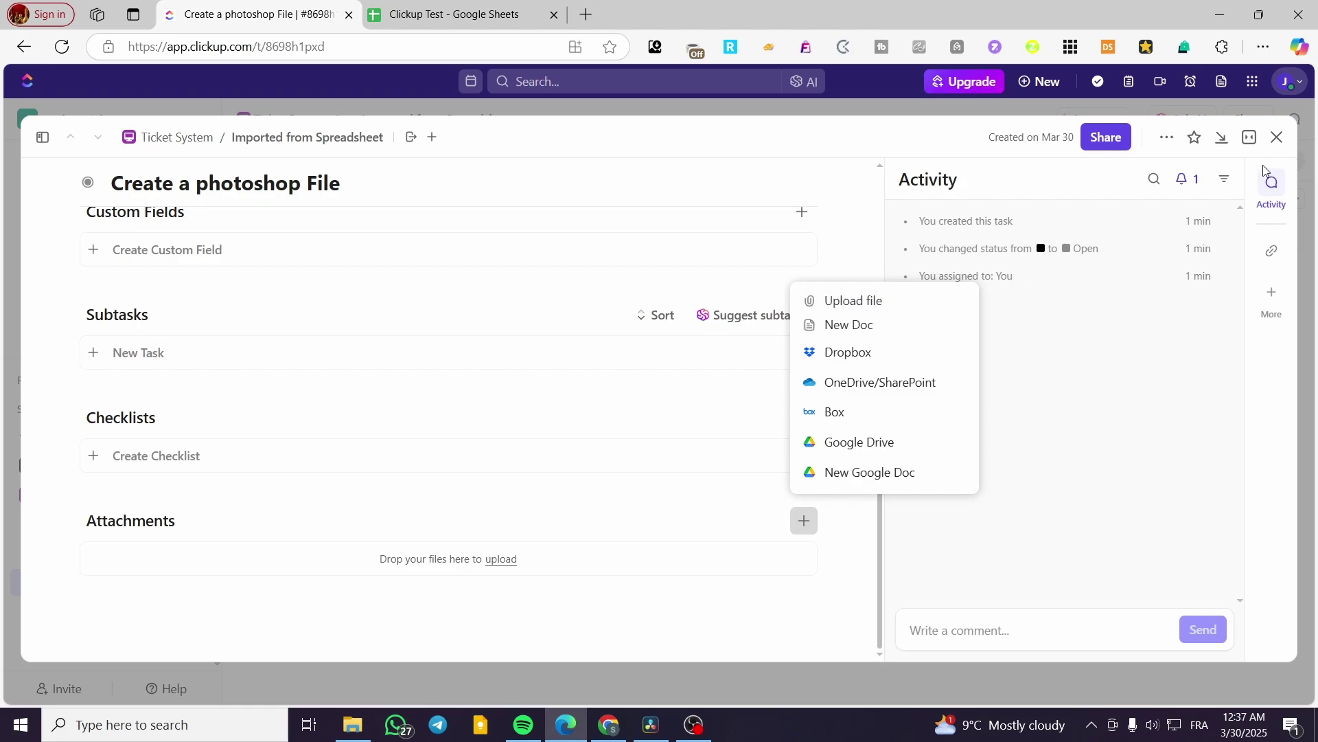
left_click(1277, 137)
- Close the task and return to the Docs home
left_click(1277, 137)
scroll(48, 285, "up", 2)
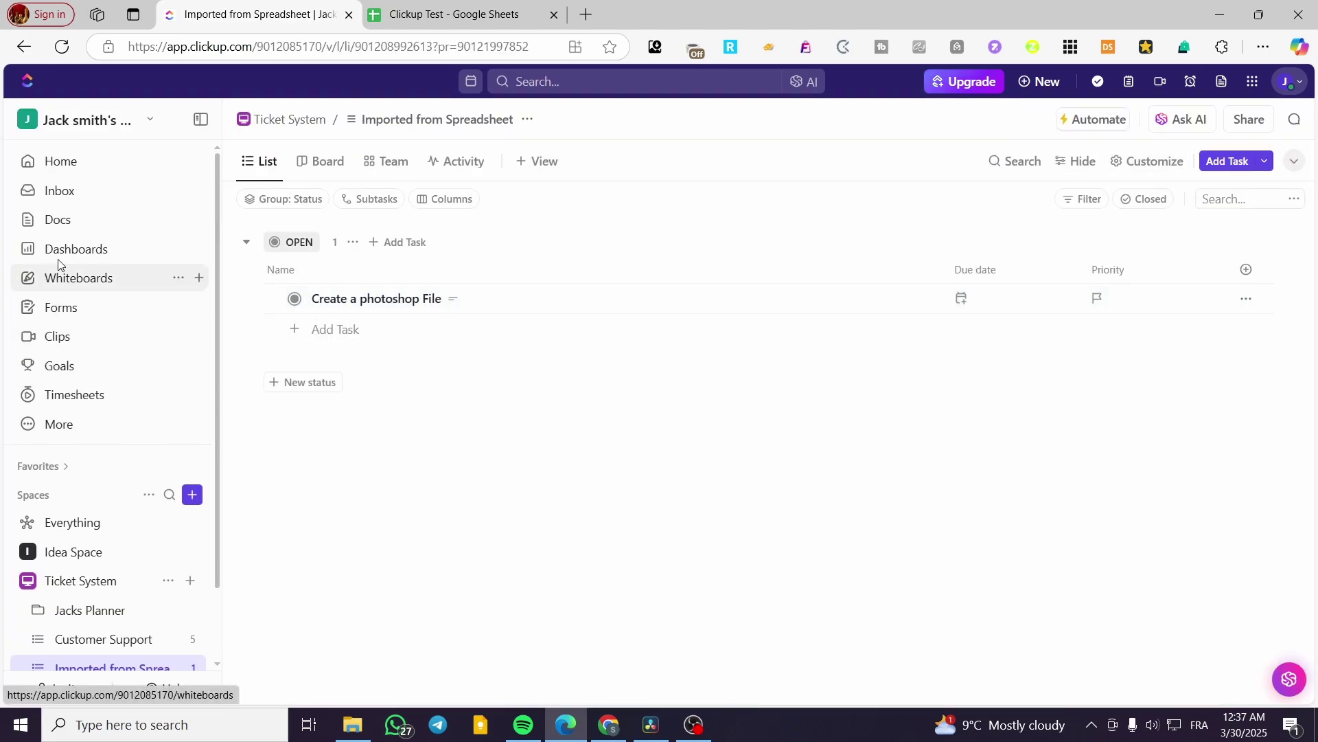
left_click(68, 223)
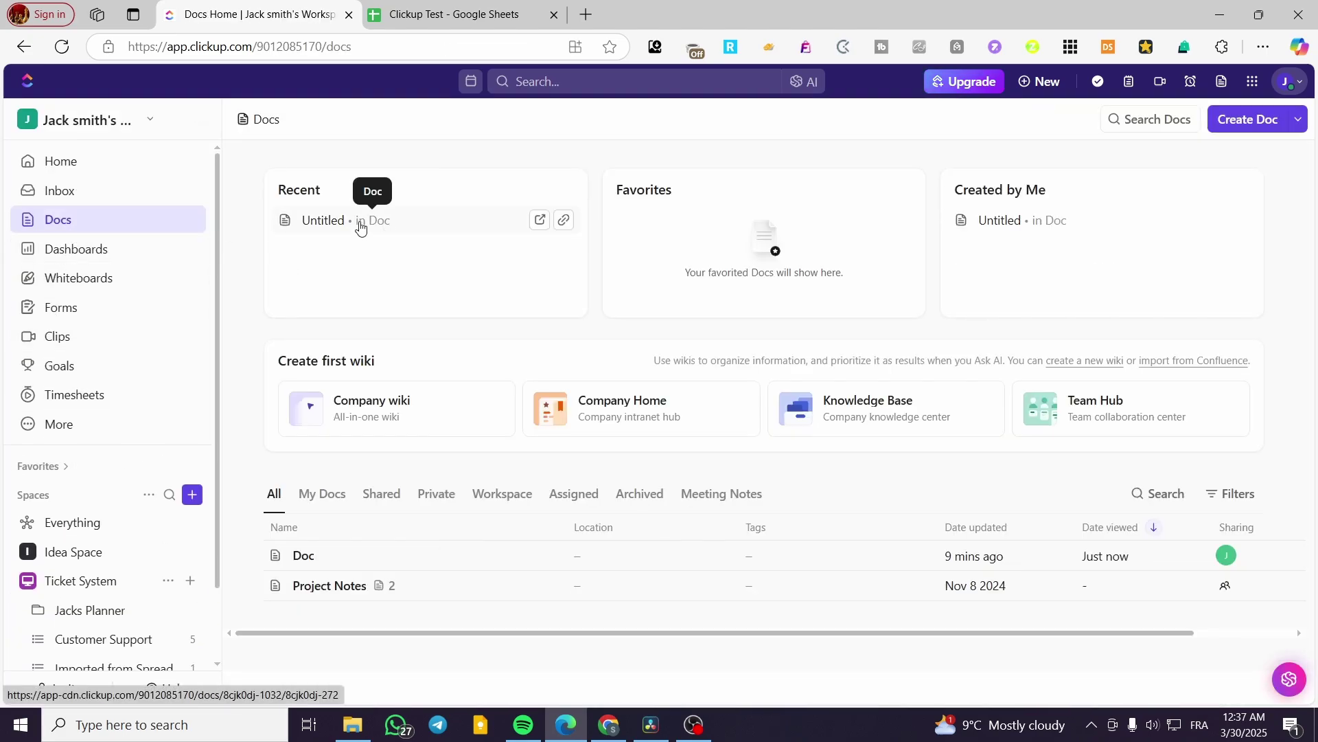